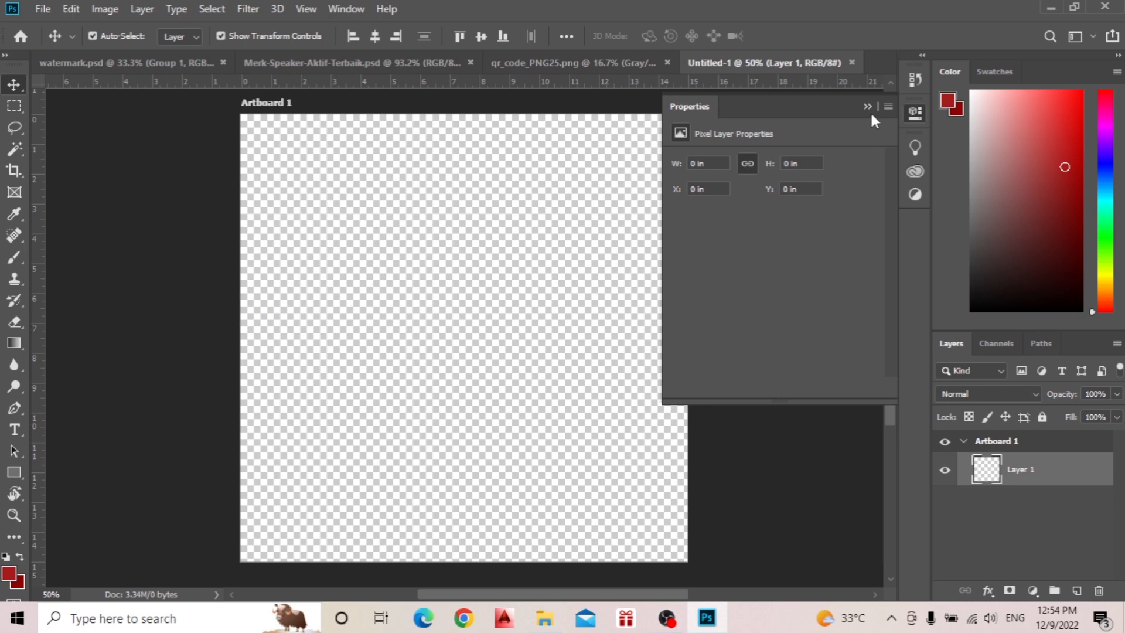
Collapse the properties display and move the Untitled-1 document to the first position among the open documents.
click(871, 111)
drag(800, 61, 316, 69)
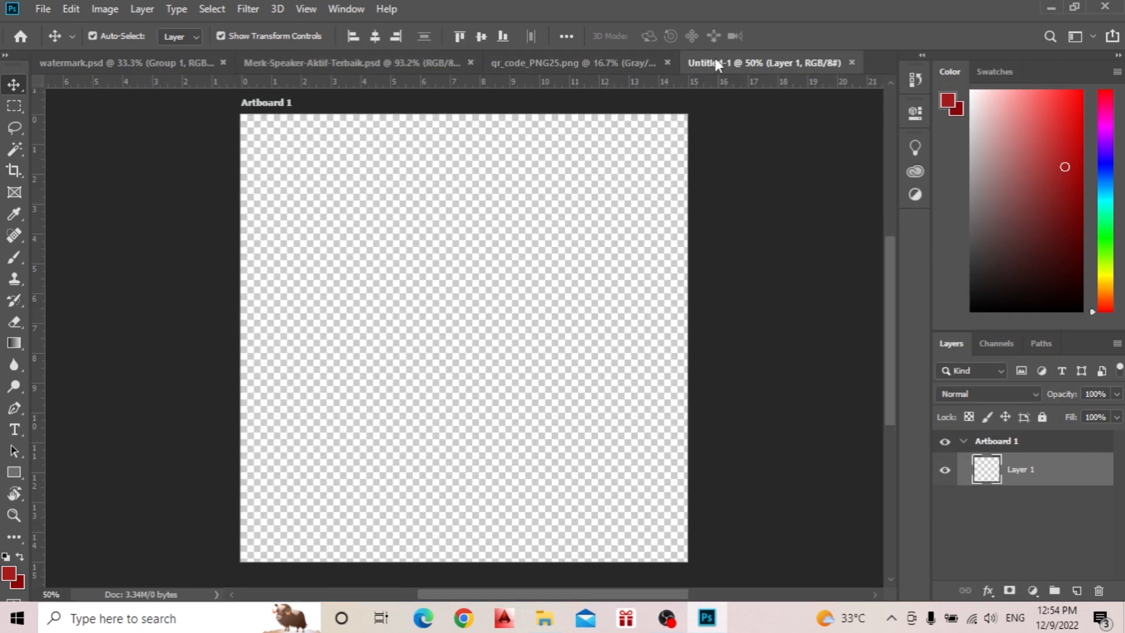
drag(715, 58, 64, 72)
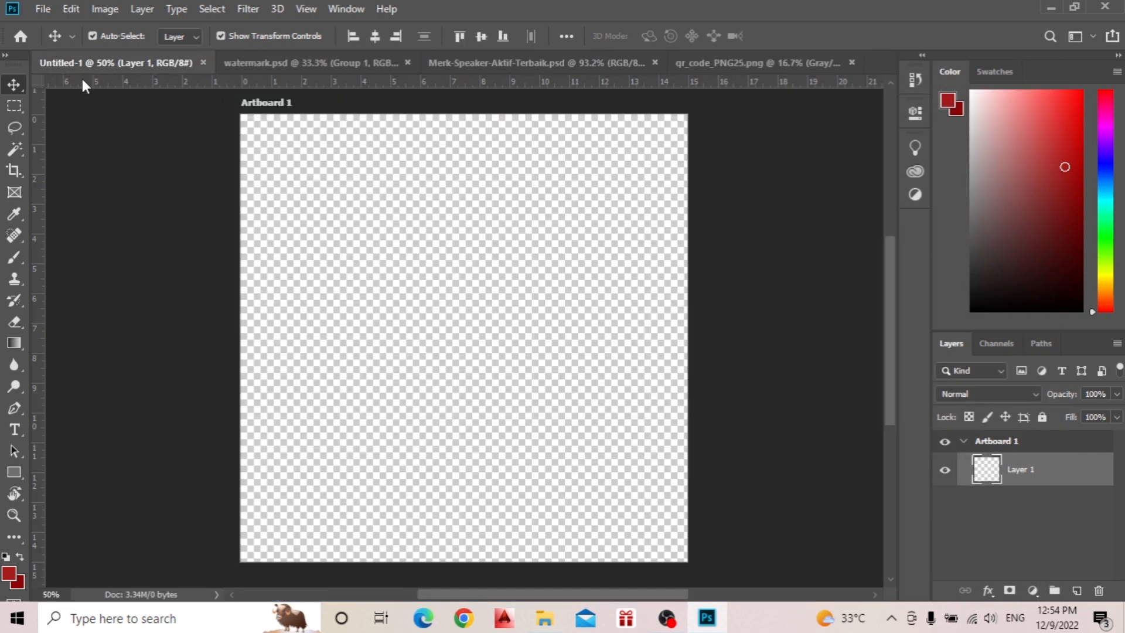
Draw a black rectangle shape about 984 px square covering most of the artboard.
click(16, 471)
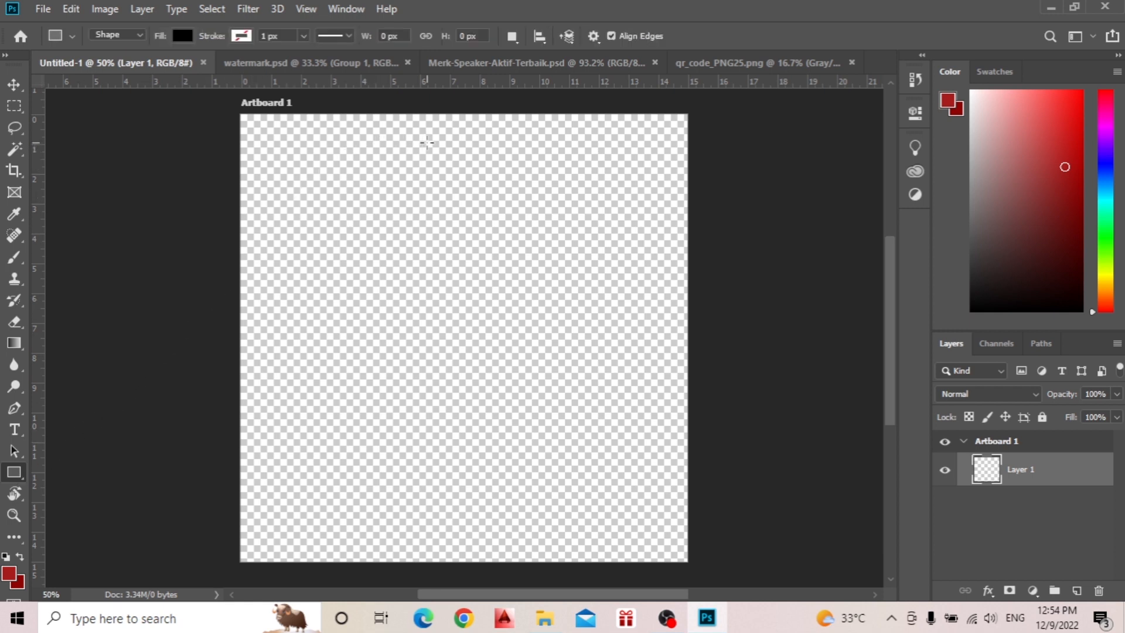
scroll(427, 142, down, 1)
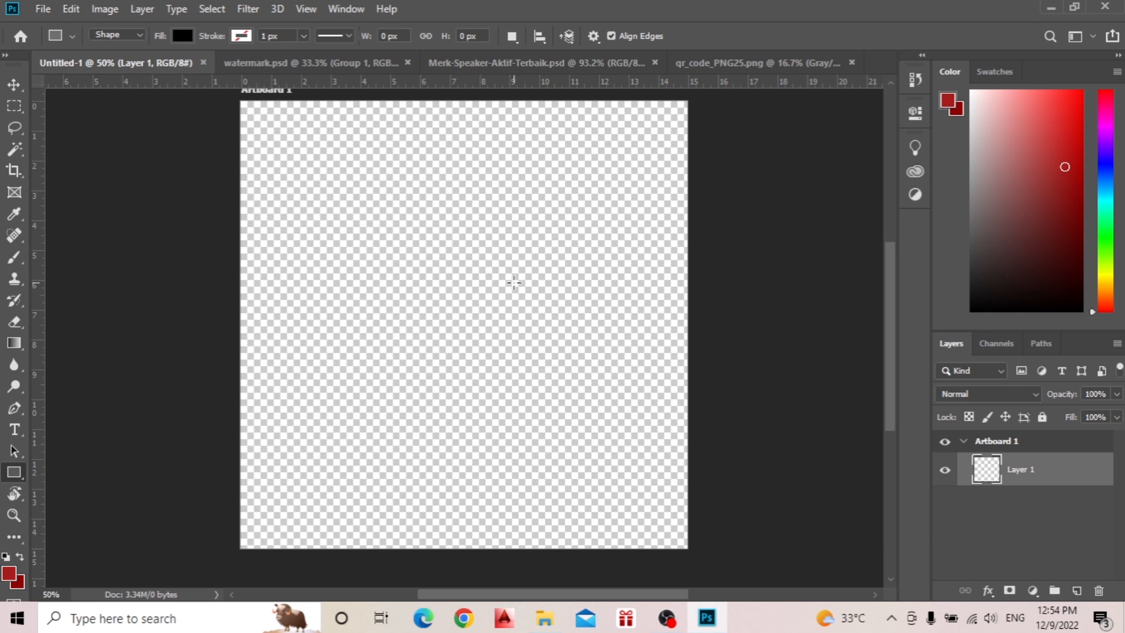
drag(449, 301, 652, 505)
Set the rectangle's width and height to 1080 px each.
click(703, 164)
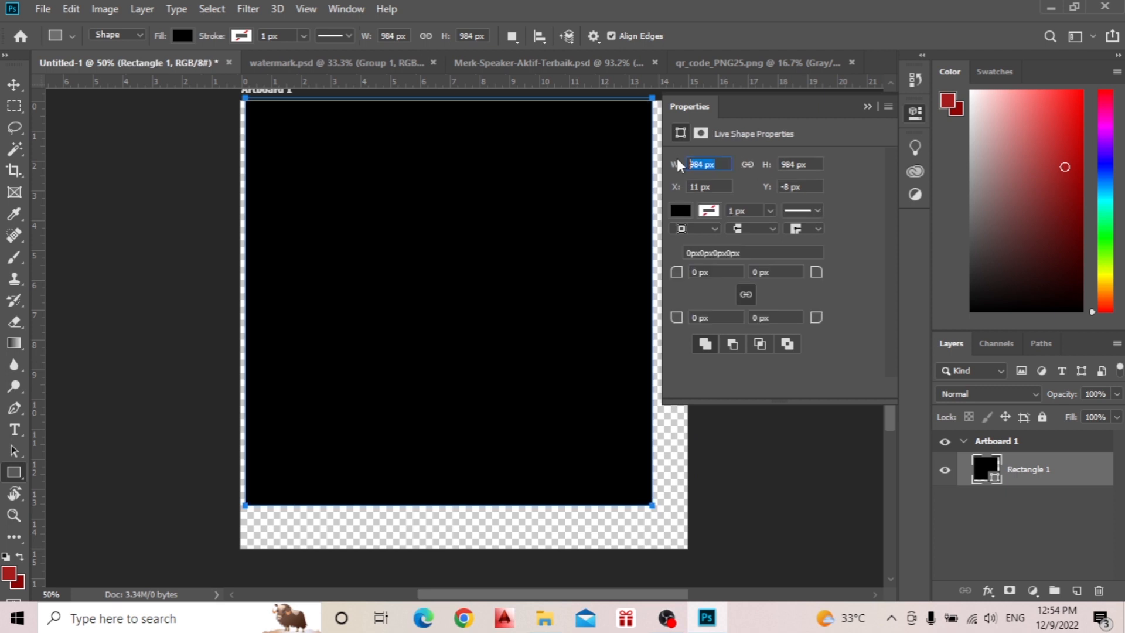
text(1080)
key(Return)
click(804, 164)
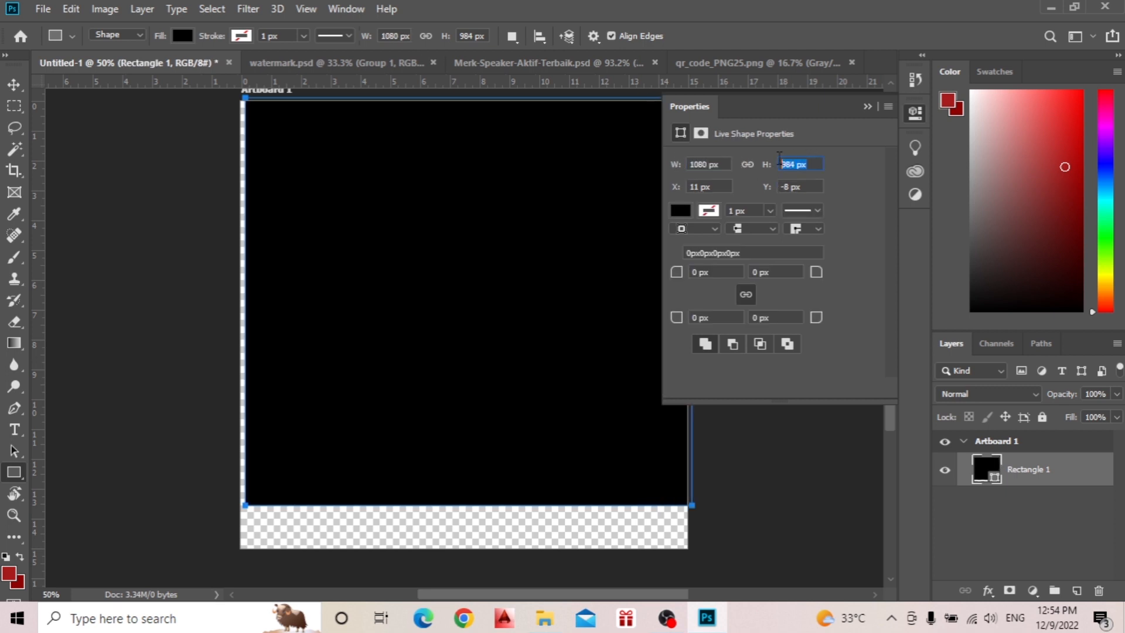
text(1080)
key(Return)
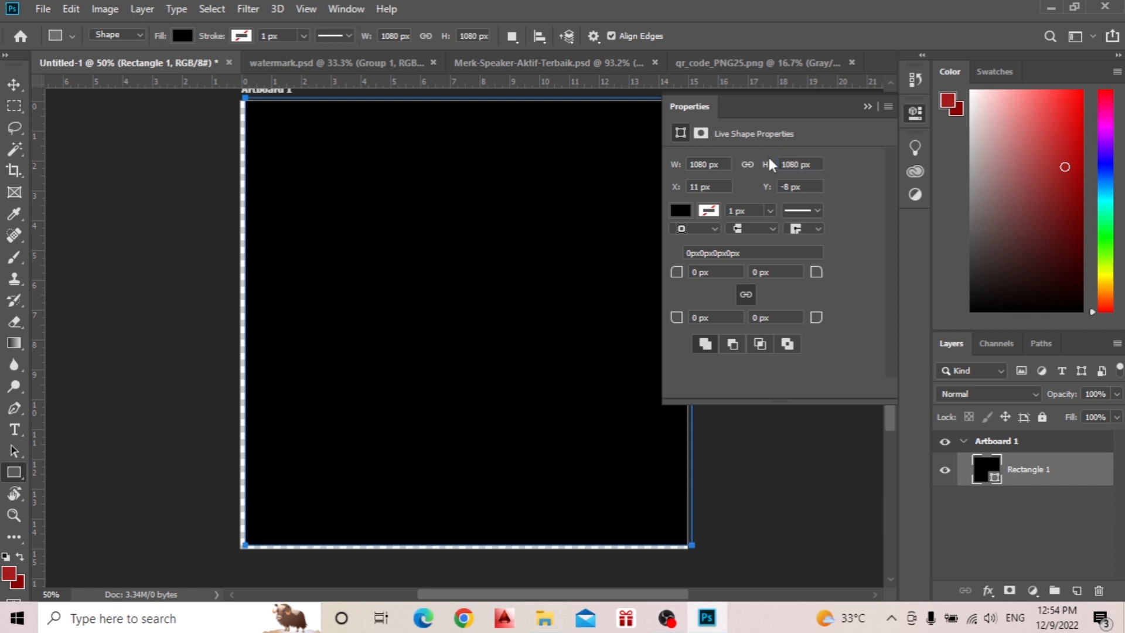
click(868, 106)
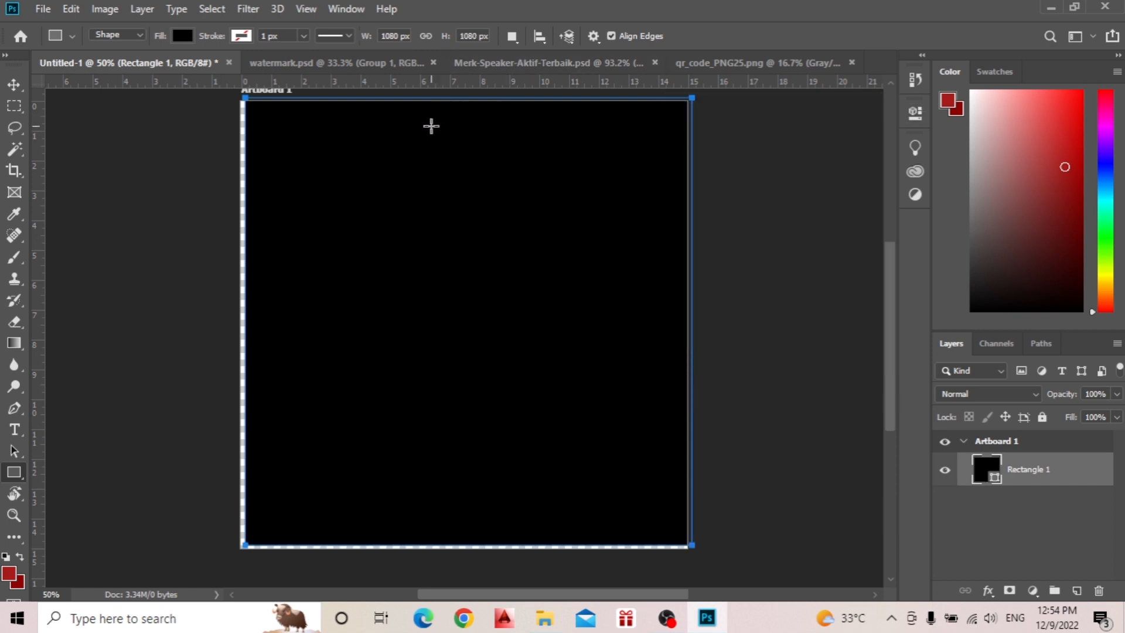
Center the rectangle on the artboard so it covers the whole canvas, and deselect it.
key(v)
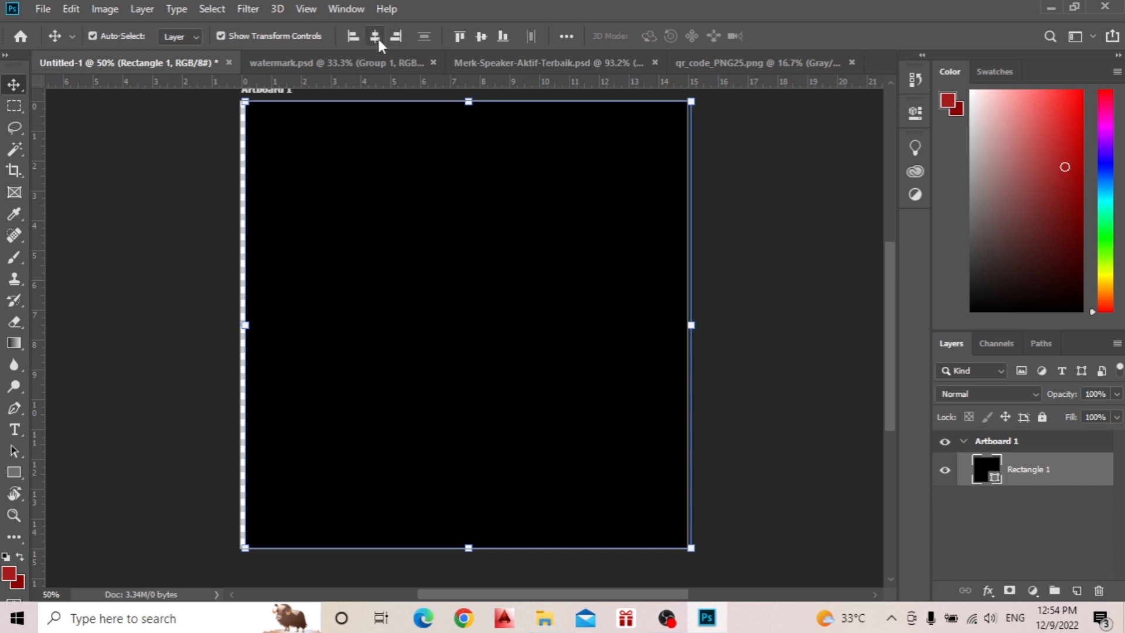
click(377, 37)
click(828, 369)
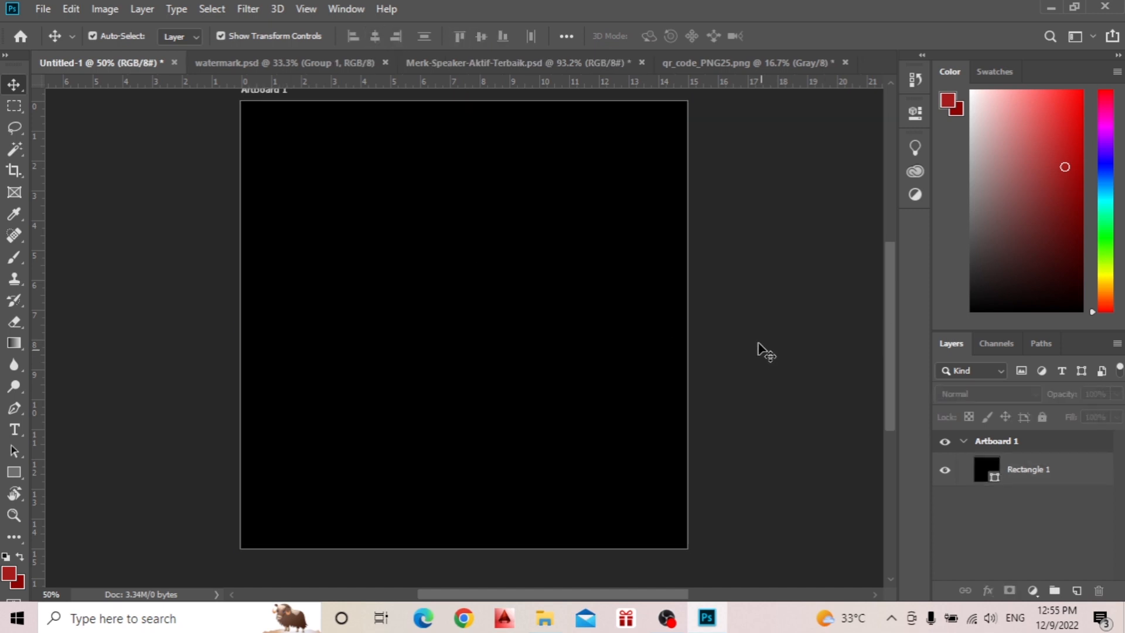
scroll(784, 367, up, 3)
scroll(791, 368, down, 2)
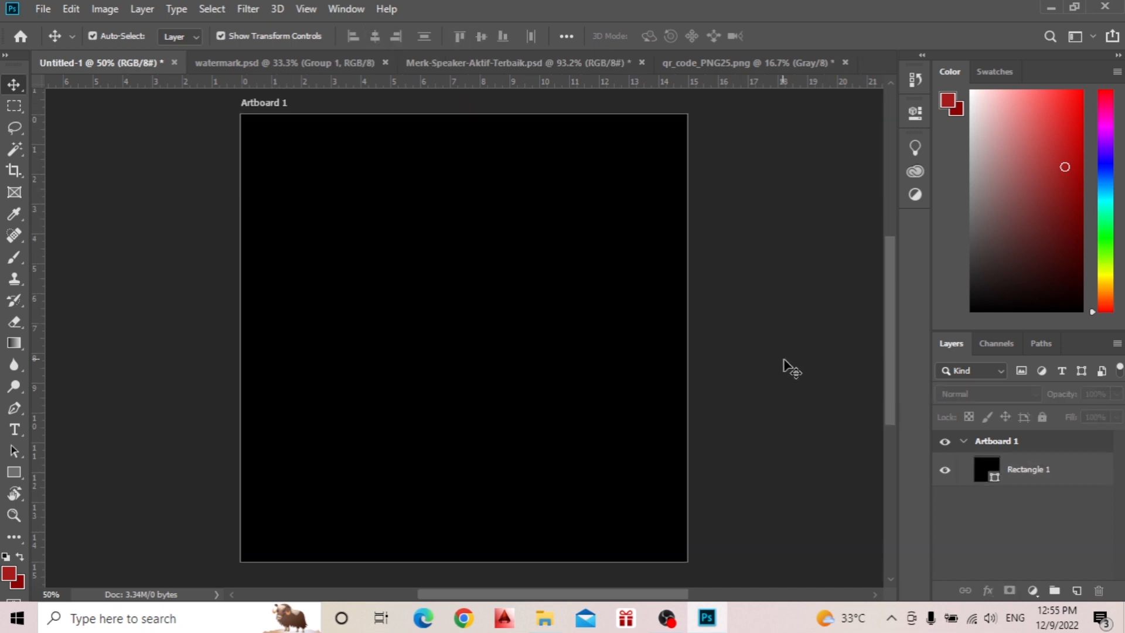
Rename the rectangle's layer as bacground.
click(1036, 471)
double_click(1038, 471)
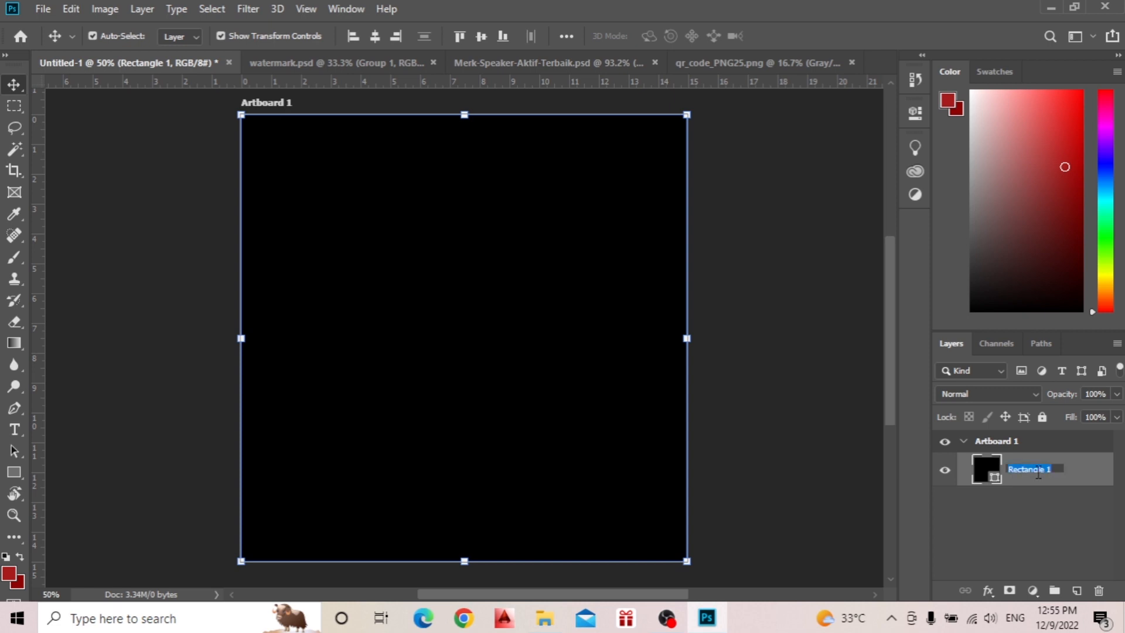
text(bacground)
key(Return)
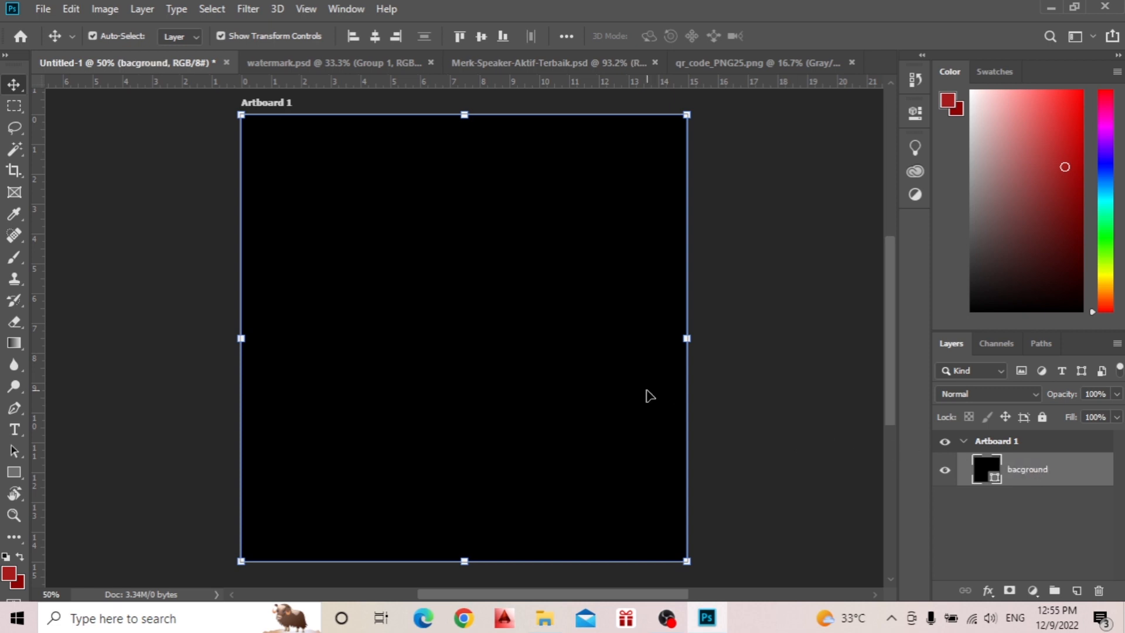
Change the background rectangle's solid fill to a black-to-white gradient.
click(914, 115)
click(675, 209)
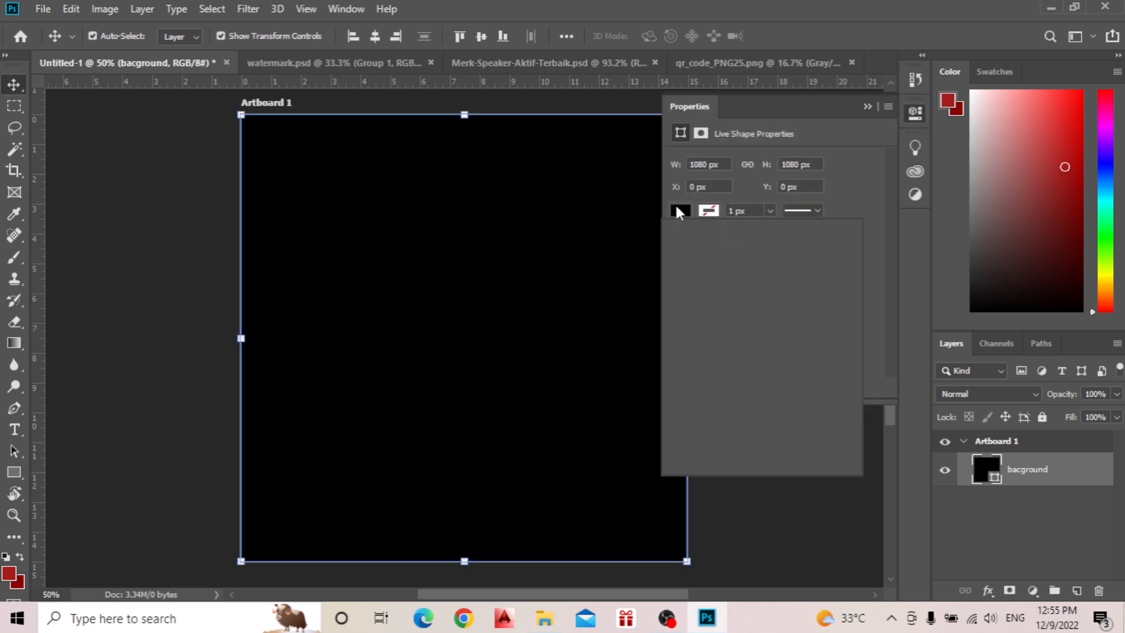
click(761, 244)
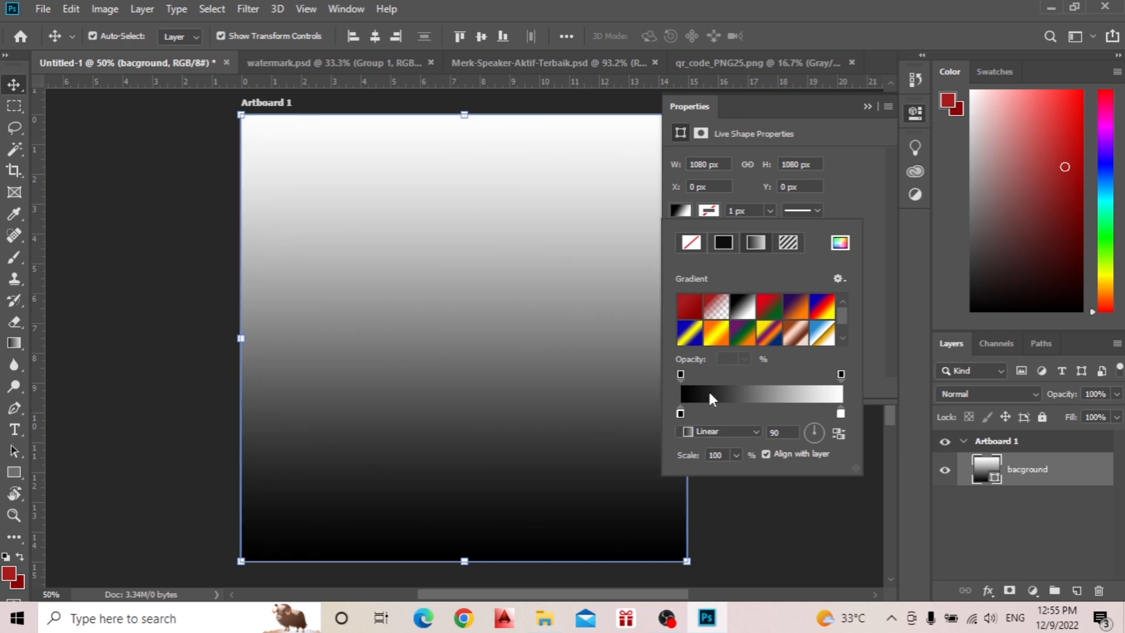
Set the color of the gradient's black starting stop to 460c68.
double_click(680, 413)
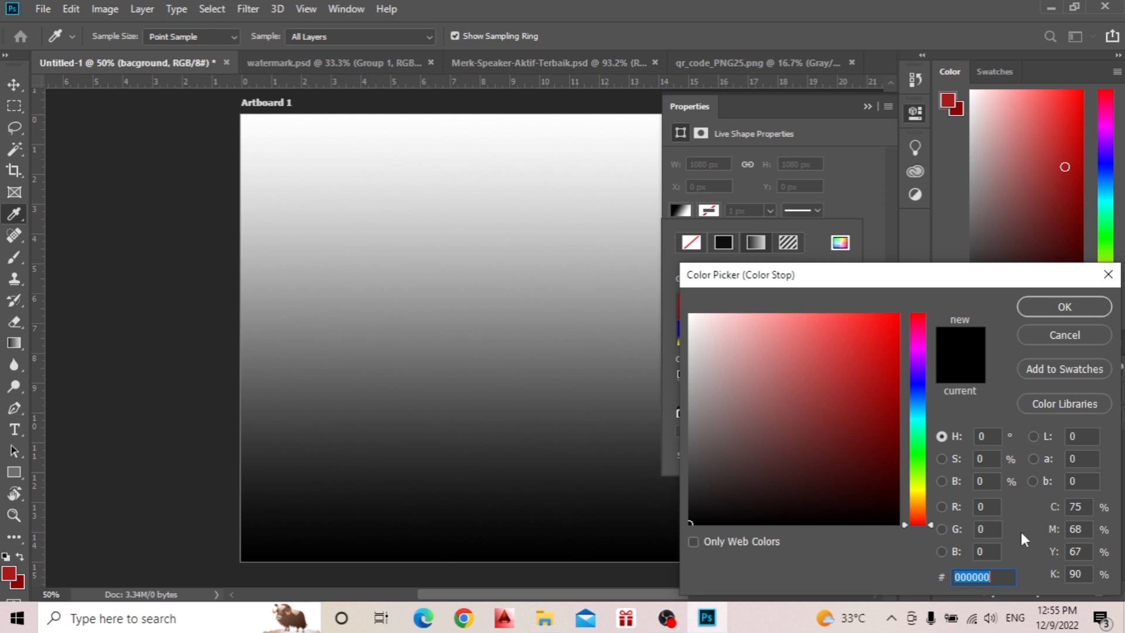
text(40)
key(BackSpace)
text(6)
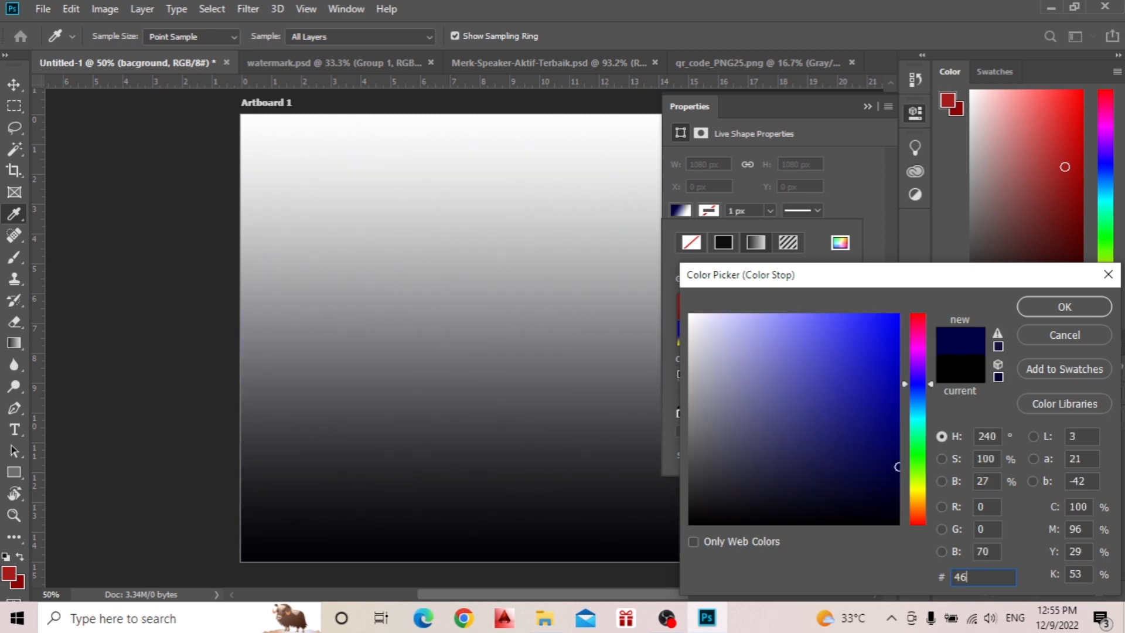
text(0)
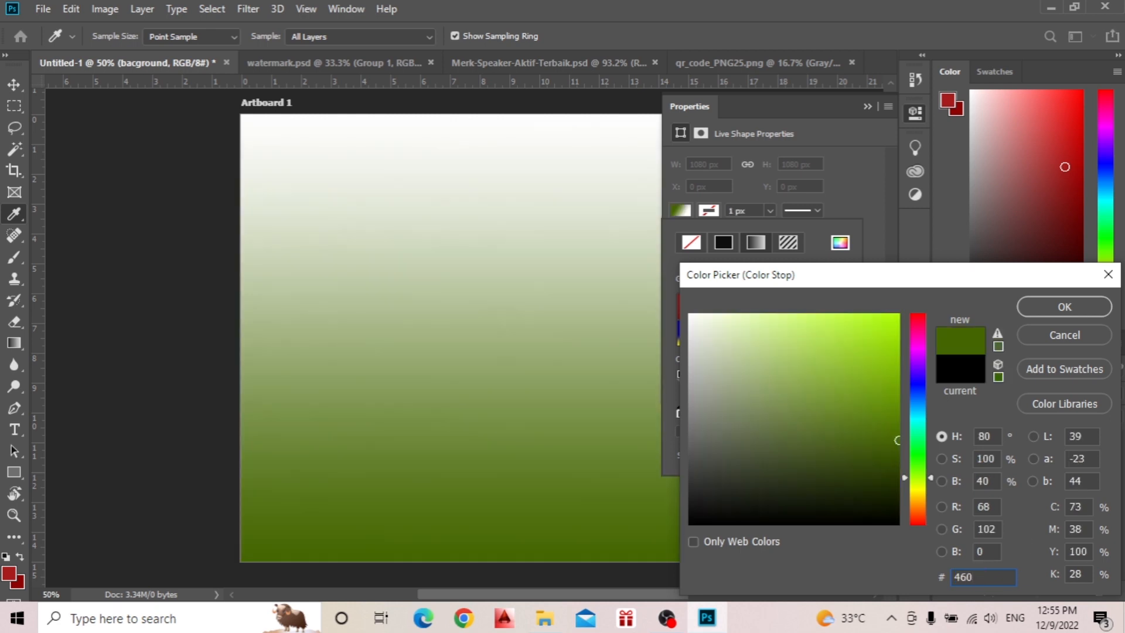
text(c68)
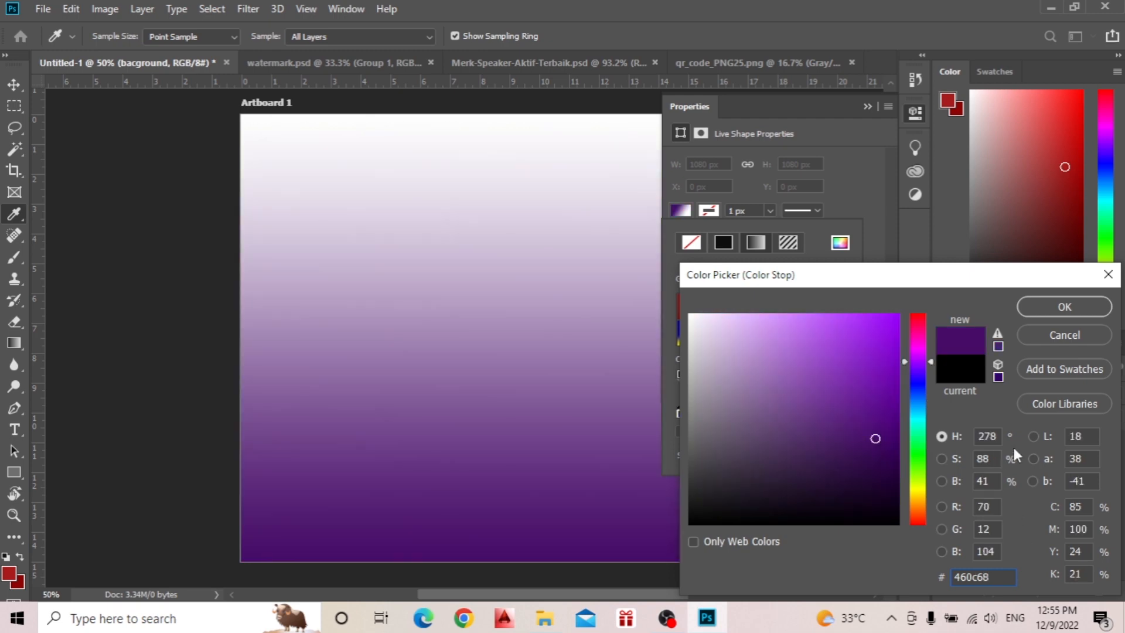
click(1066, 306)
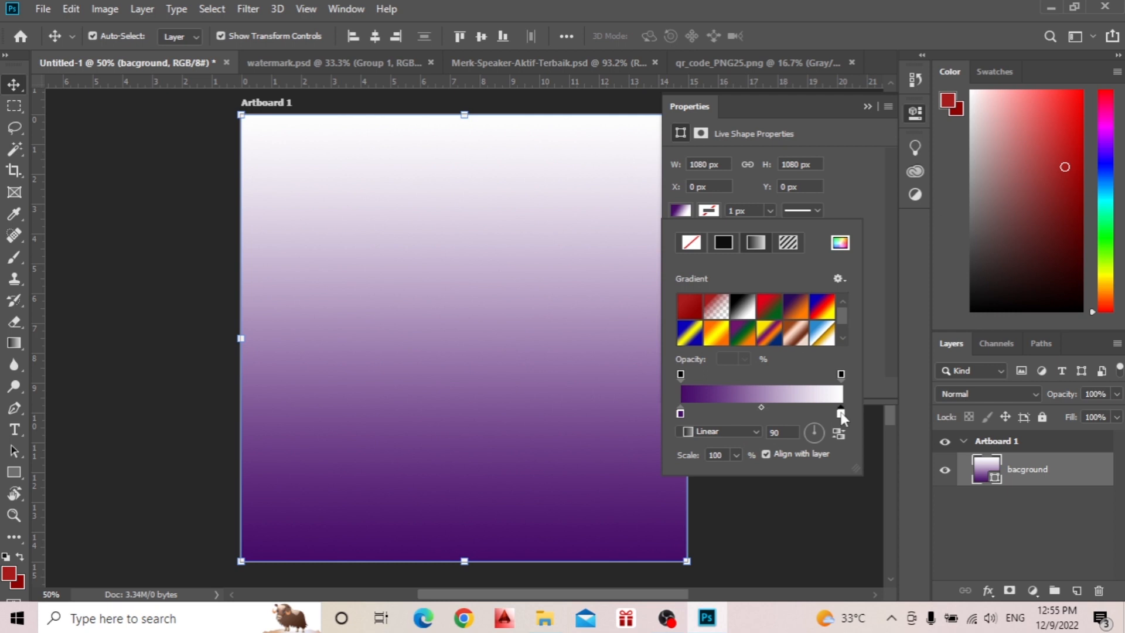
Add a color stop midway along the gradient and set its color to 332fd0.
click(762, 414)
double_click(761, 414)
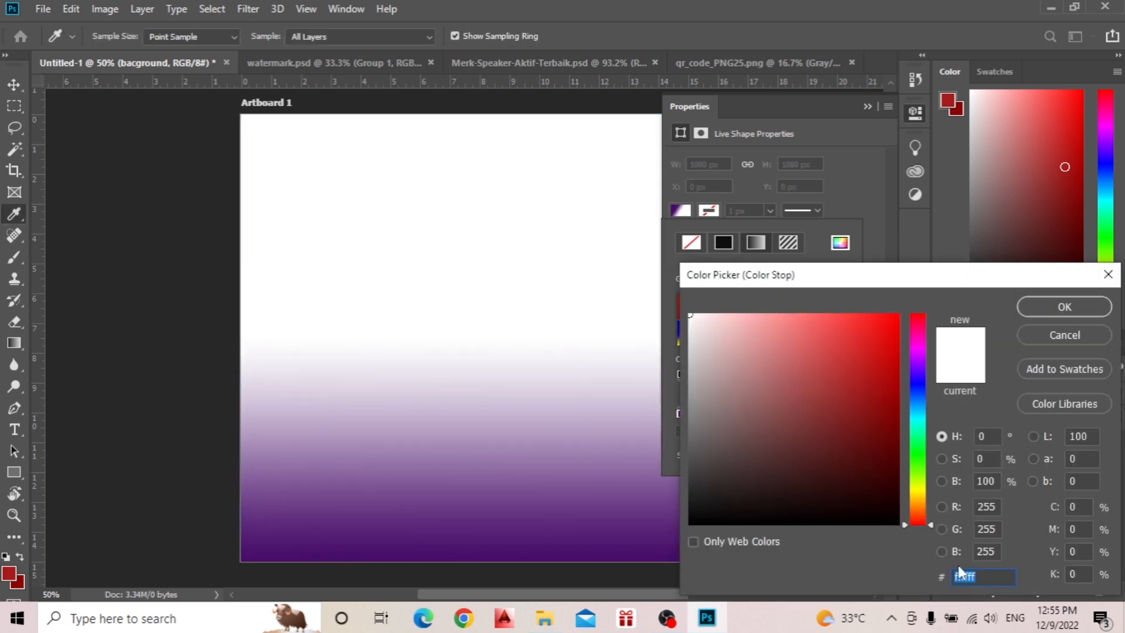
text(332)
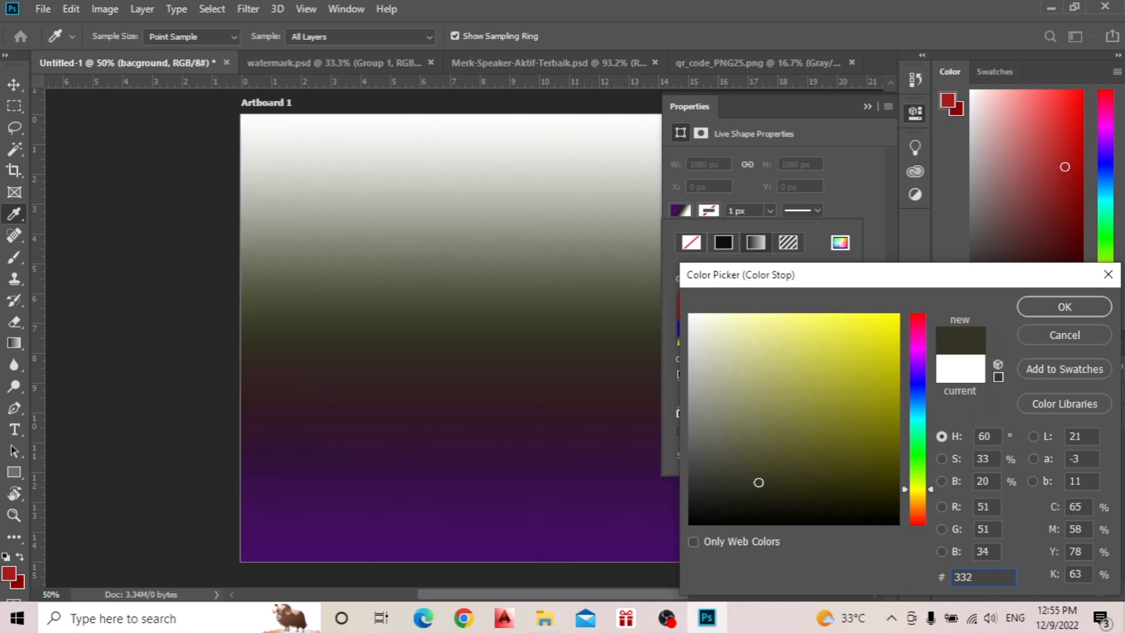
text(fd0)
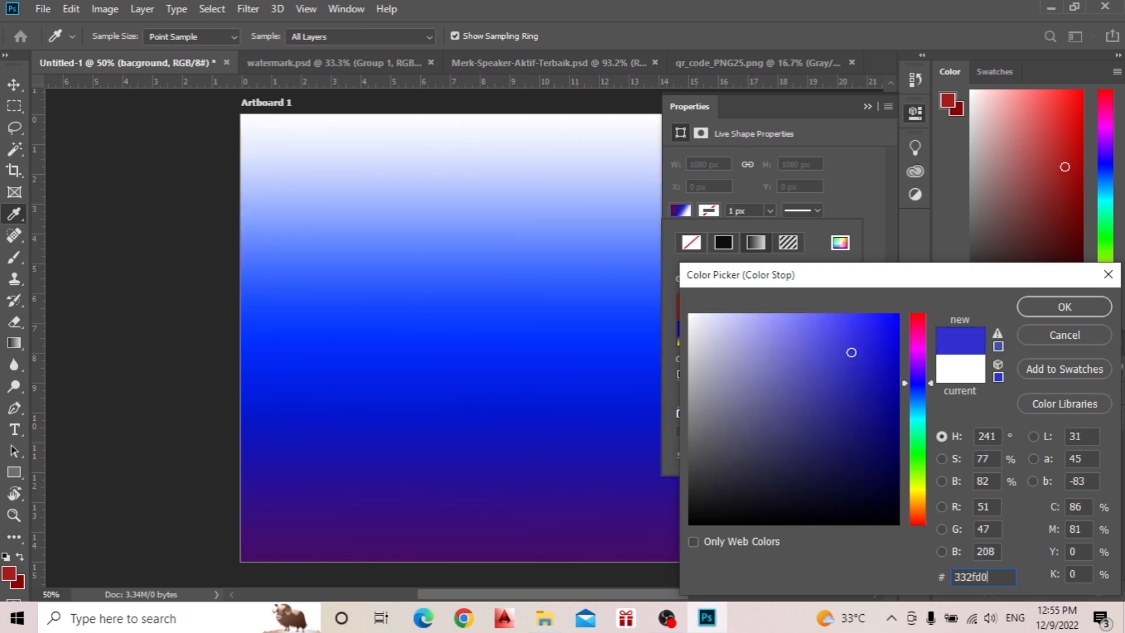
click(1057, 310)
Set the color of the gradient's white end stop to 4c49c8.
double_click(842, 414)
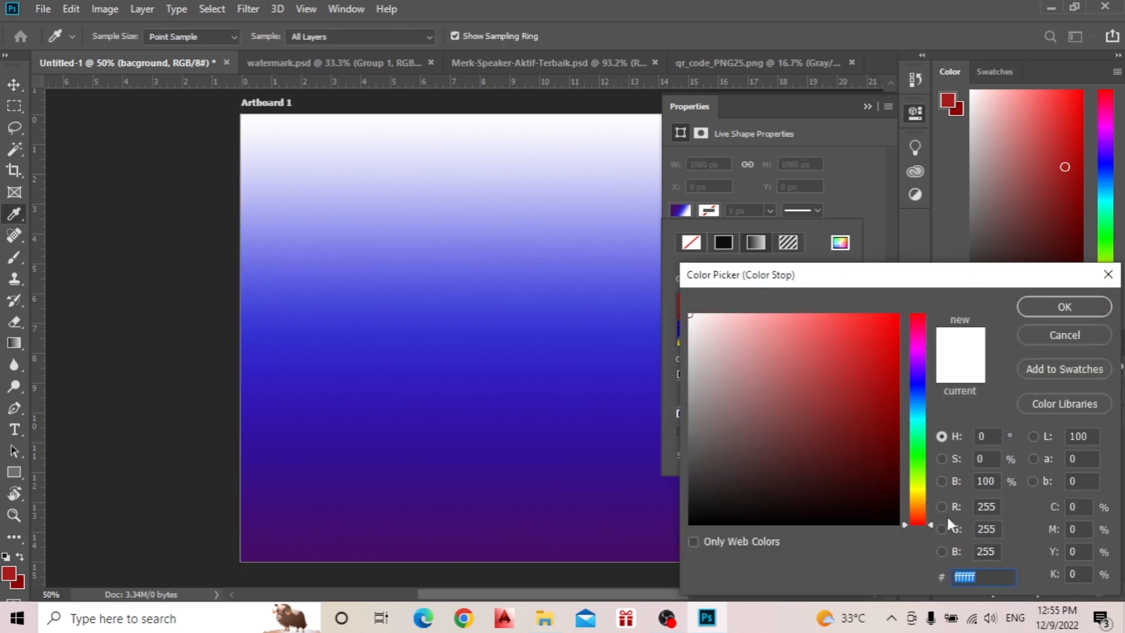
text(4c)
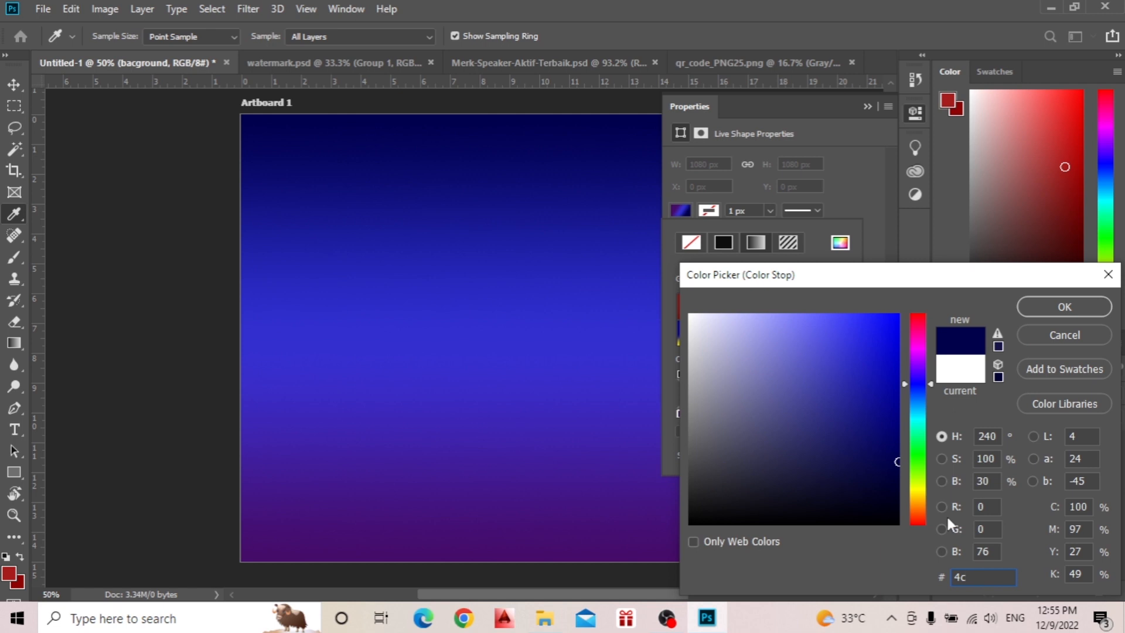
text(49)
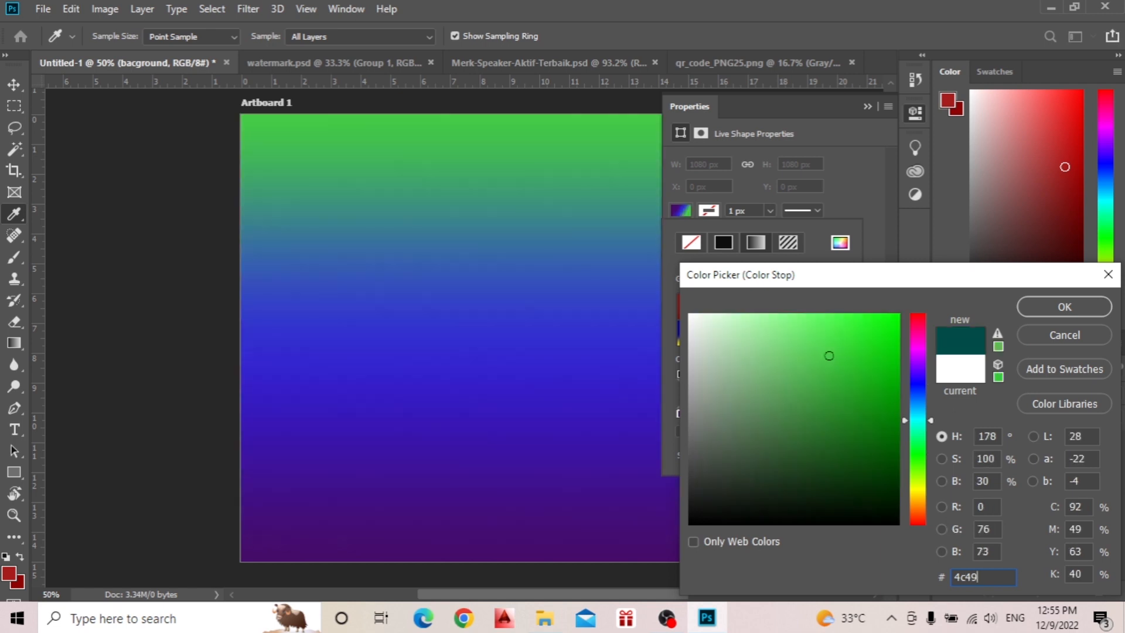
text(c8)
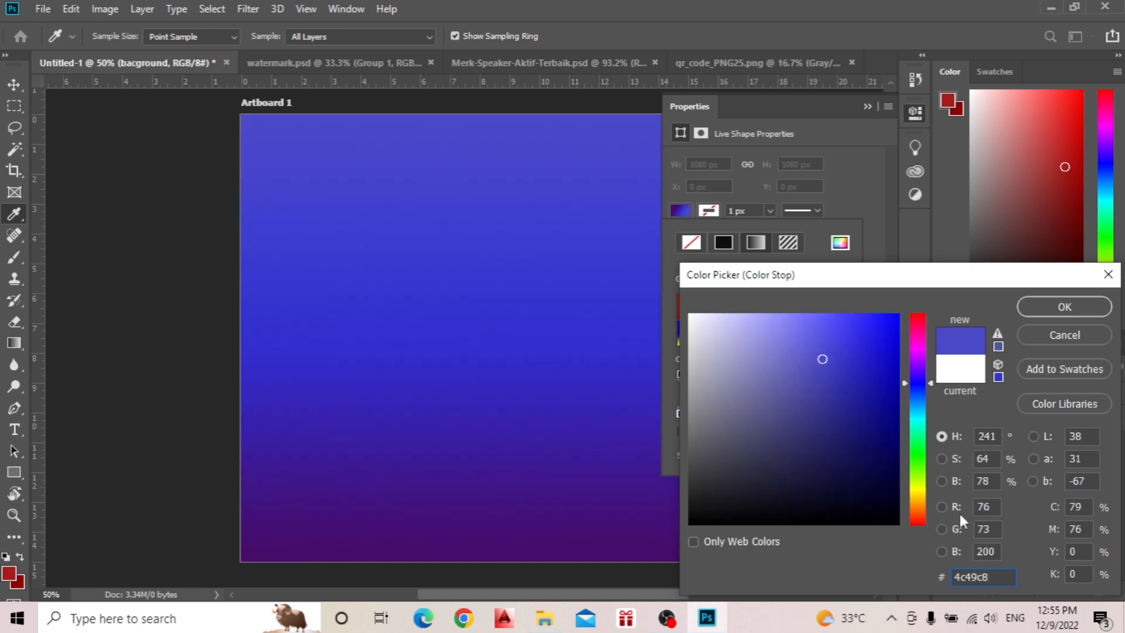
click(1047, 311)
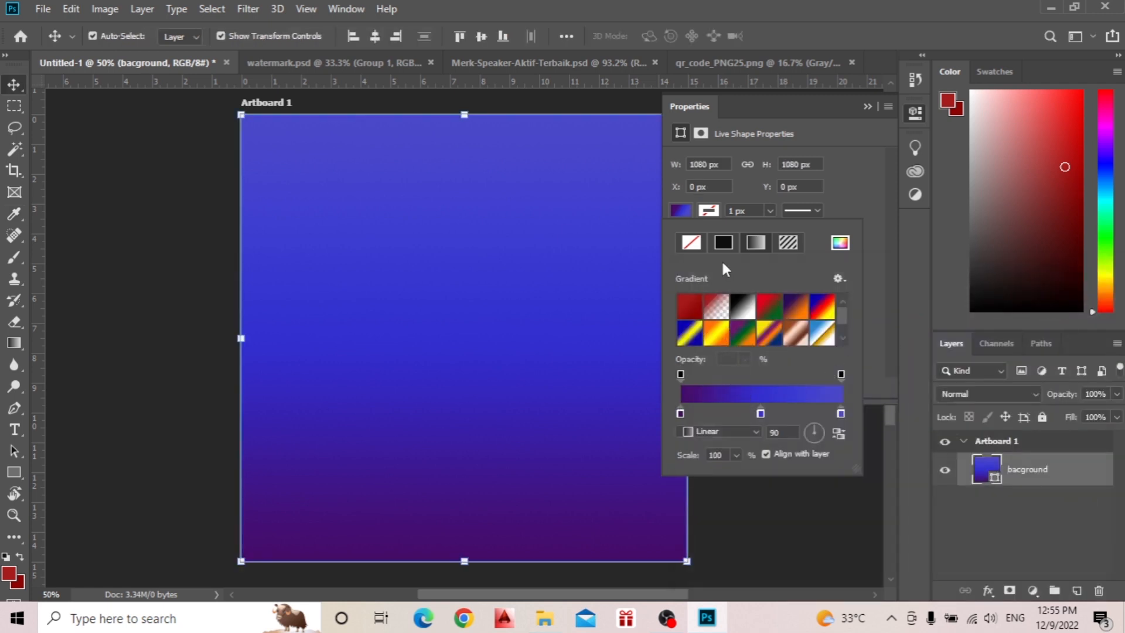
Set the gradient style to Reflected and its angle to -45 degrees.
click(729, 431)
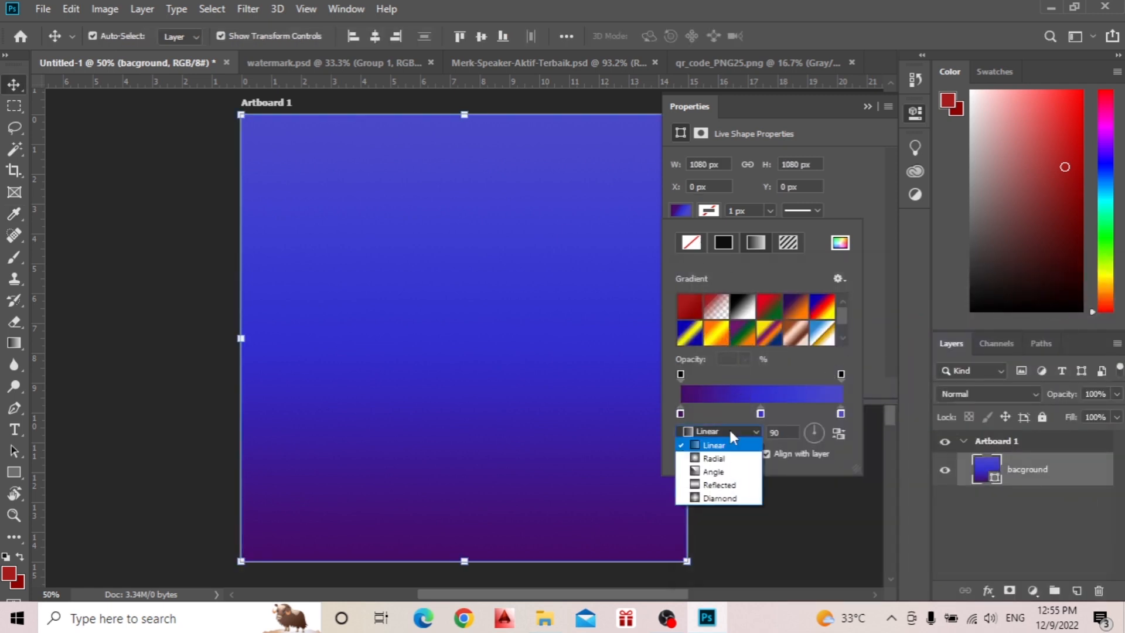
click(726, 484)
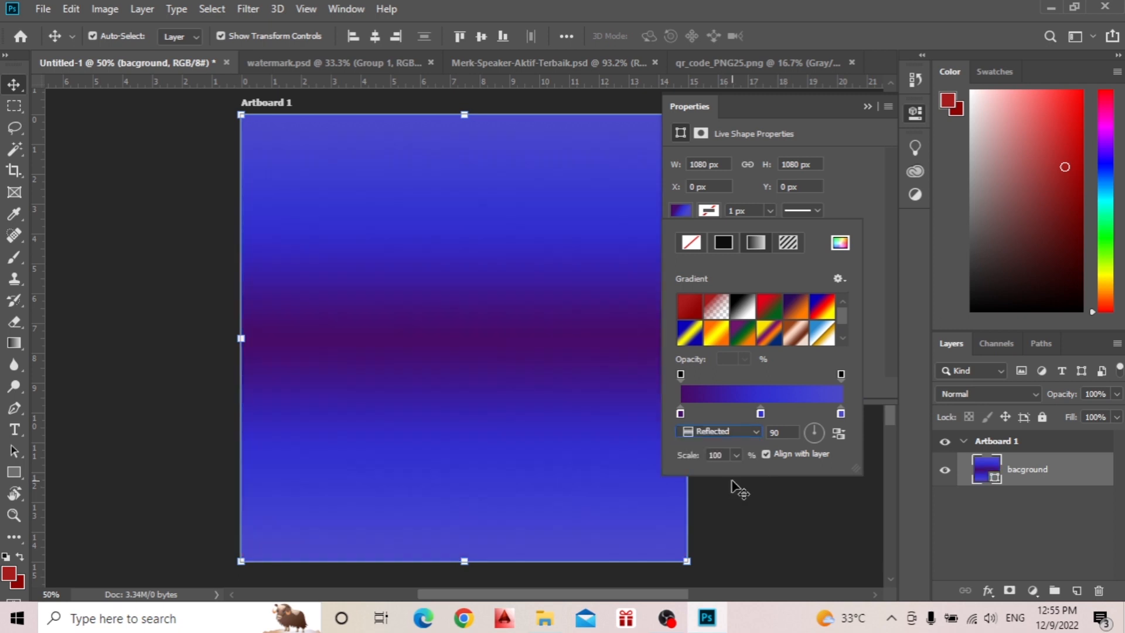
click(771, 433)
text(-45)
key(Return)
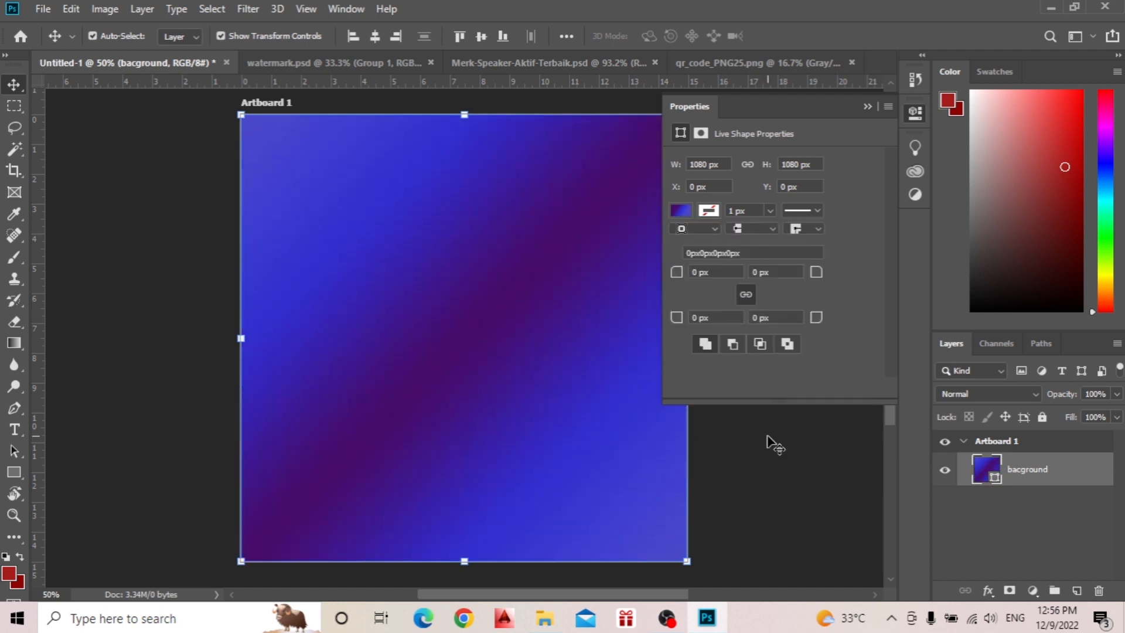
Shift the gradient's purple starting stop inward and set the gradient style to Linear.
click(679, 211)
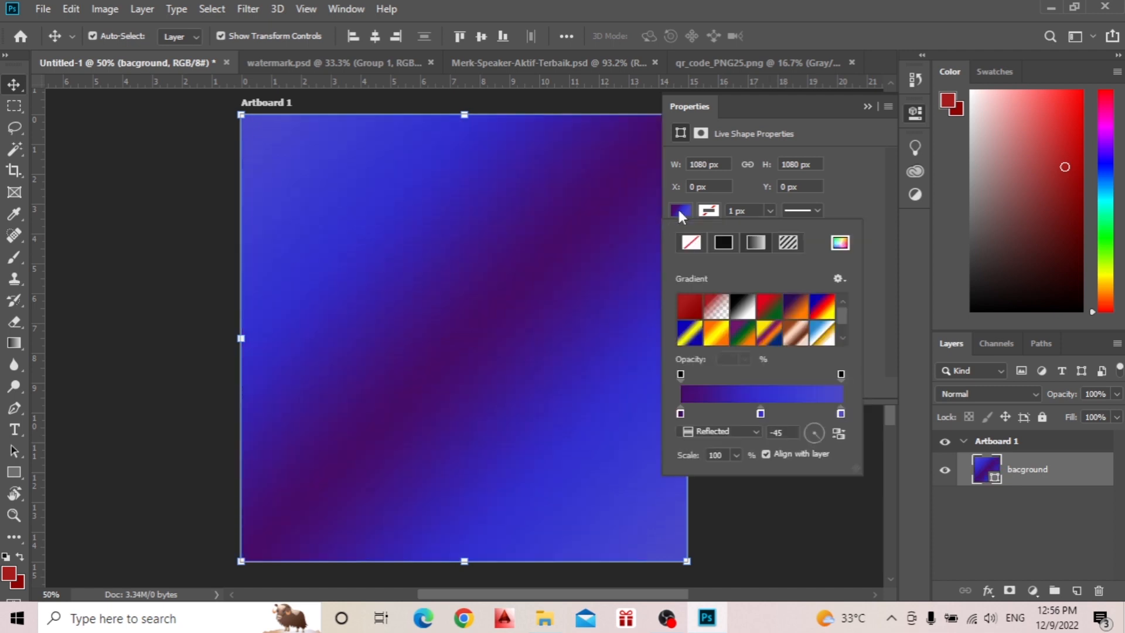
click(680, 414)
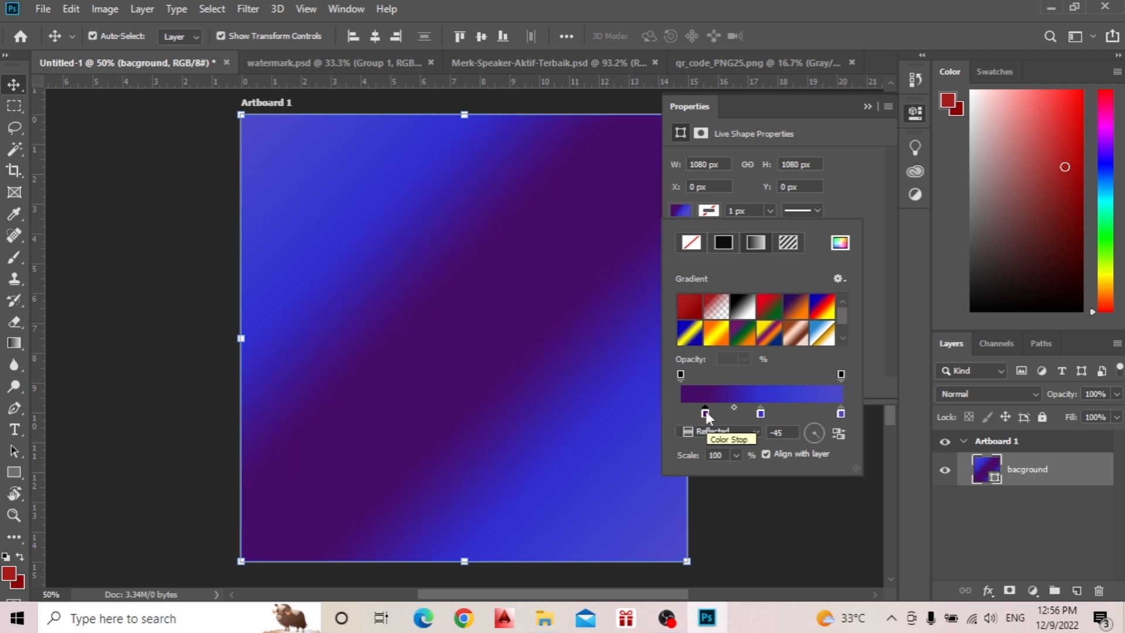
drag(707, 412, 710, 412)
click(711, 435)
click(716, 446)
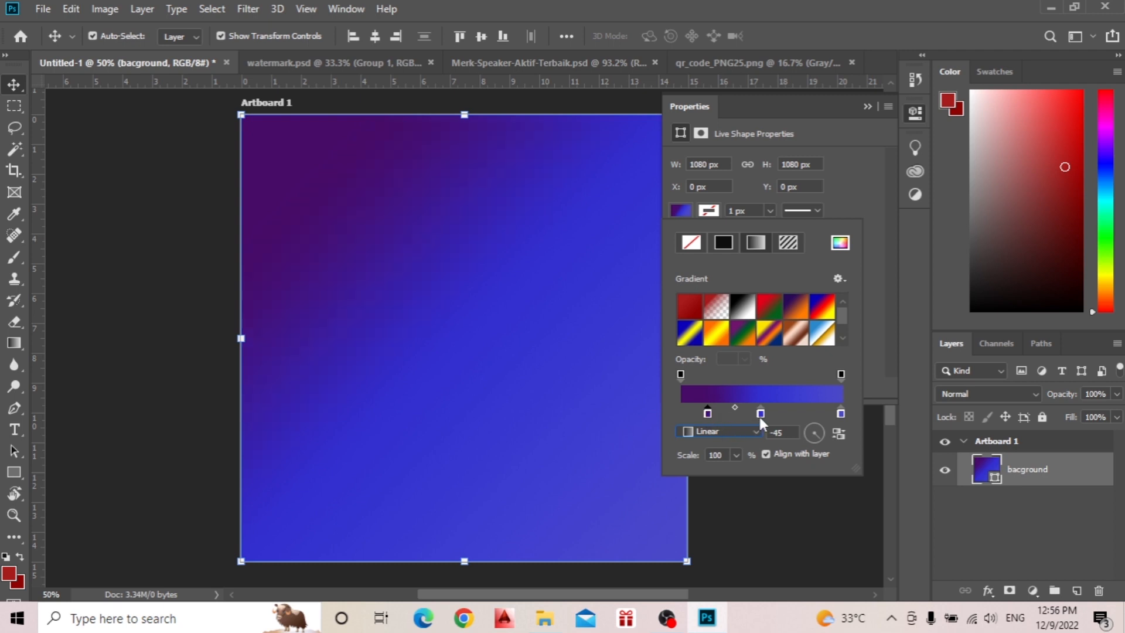
Fine-tune the gradient blend by moving the middle stop toward the end, the end stop slightly inward and the purple stop slightly outward.
drag(759, 415, 778, 413)
click(841, 415)
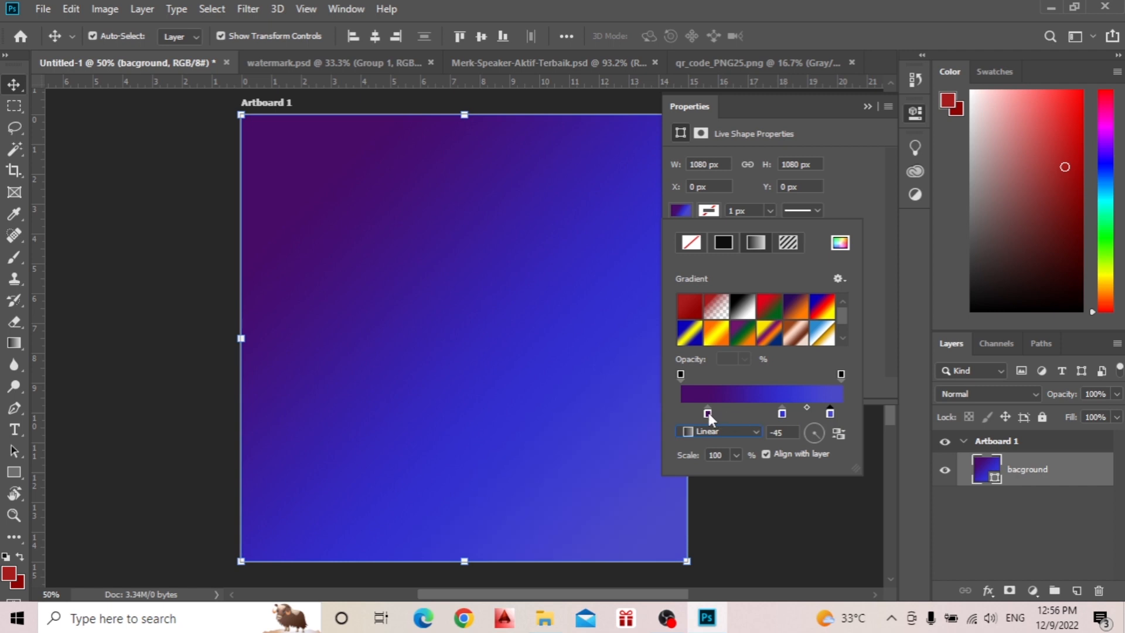
drag(709, 413, 702, 410)
click(868, 106)
click(868, 105)
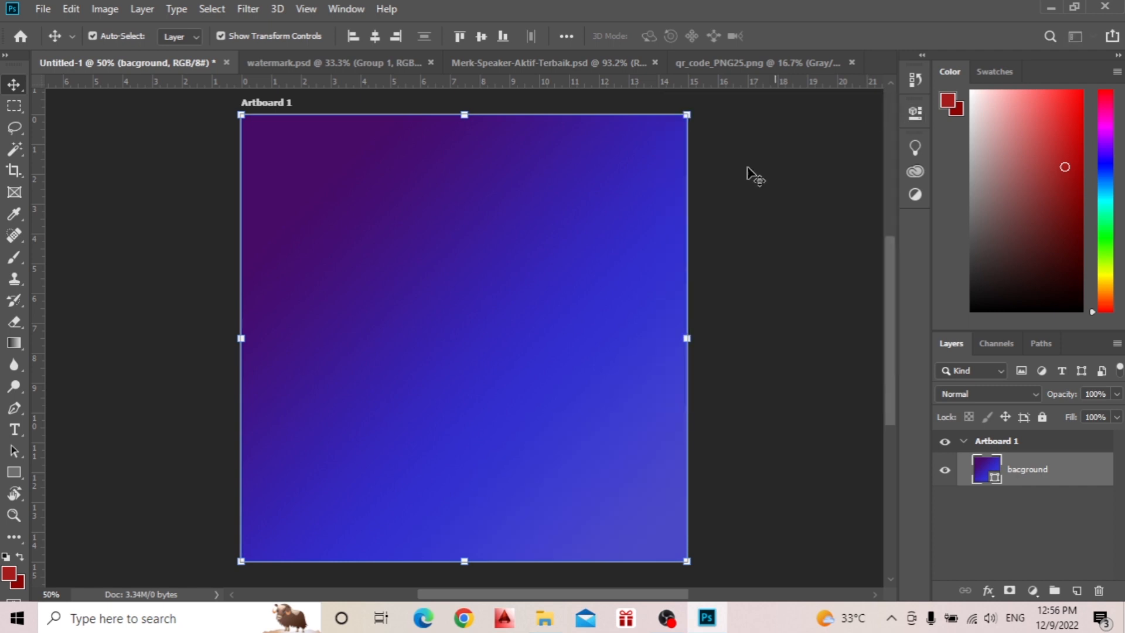
Draw a rounded rectangle about 404 × 404 px with a 10 px radius near the middle of the artboard.
click(188, 232)
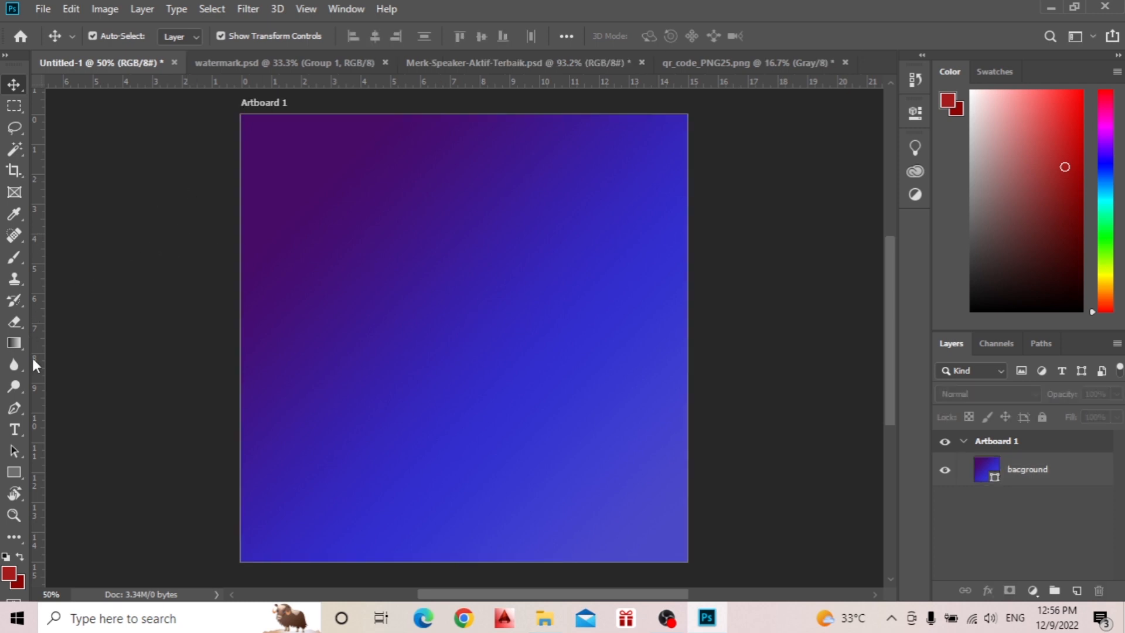
click(14, 473)
right_click(14, 474)
click(68, 489)
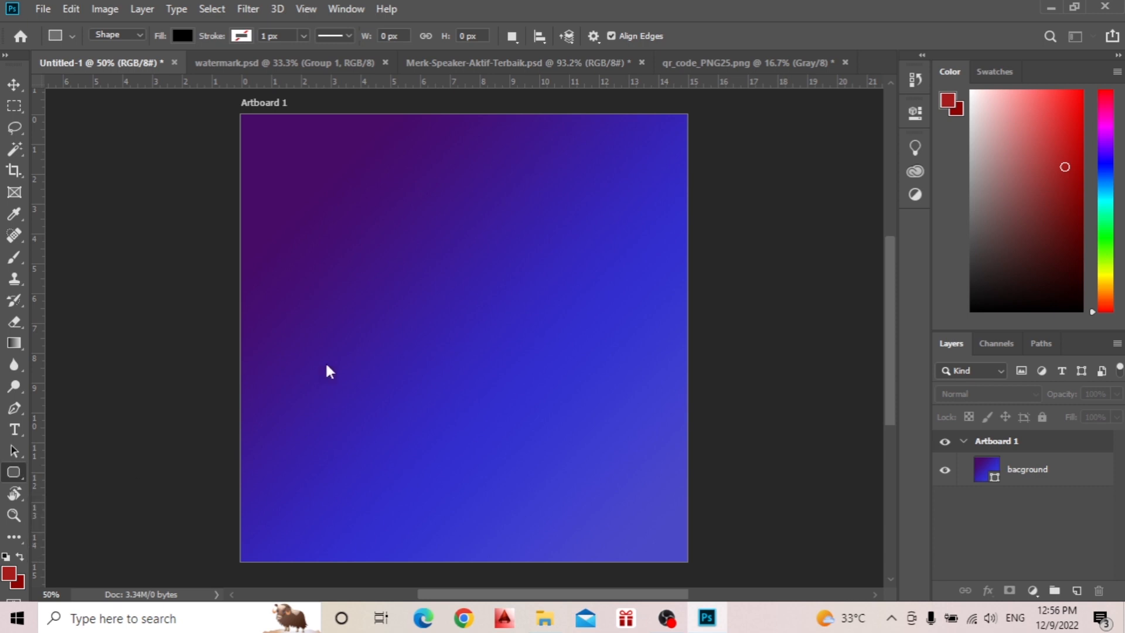
drag(366, 237, 533, 404)
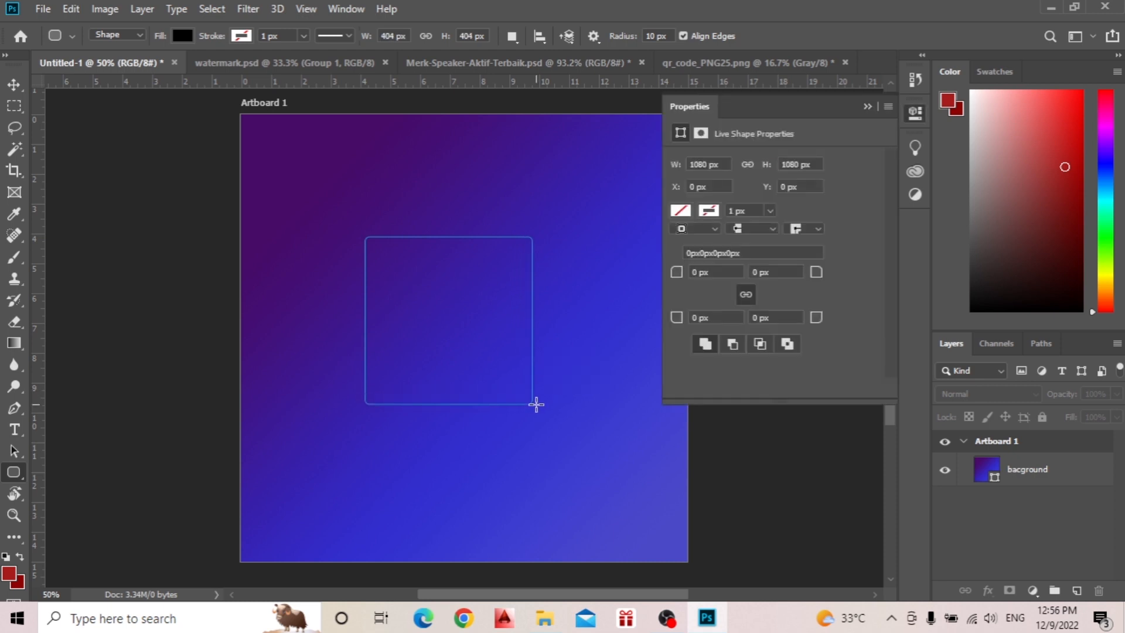
Remove the rounded rectangle's fill and give it a solid gray stroke 50 px wide.
click(679, 210)
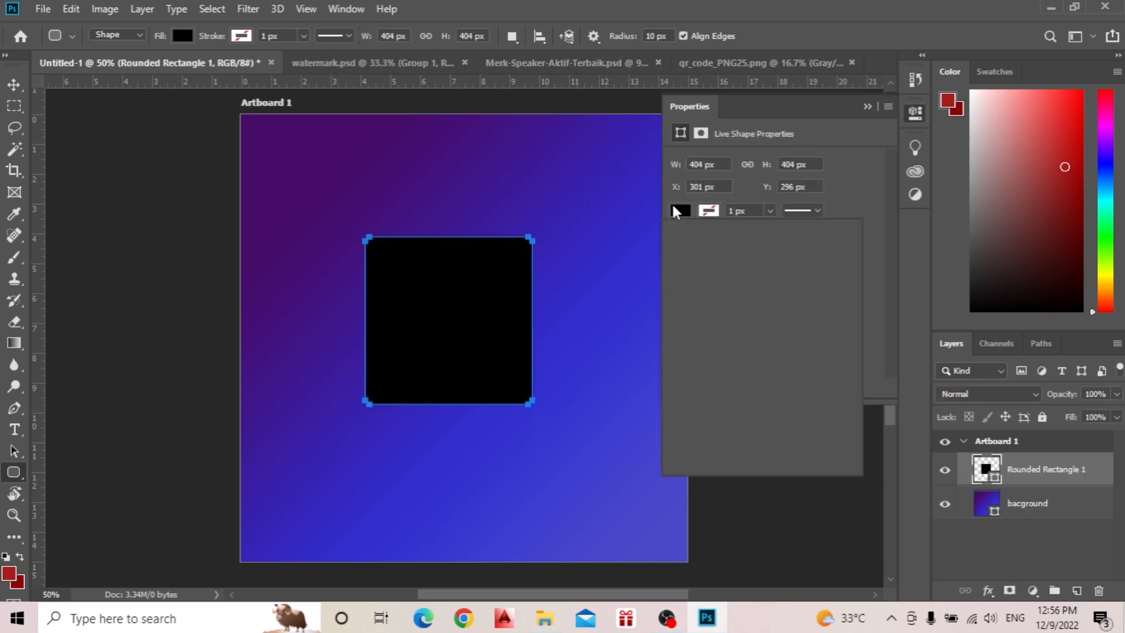
click(691, 242)
click(710, 211)
click(709, 211)
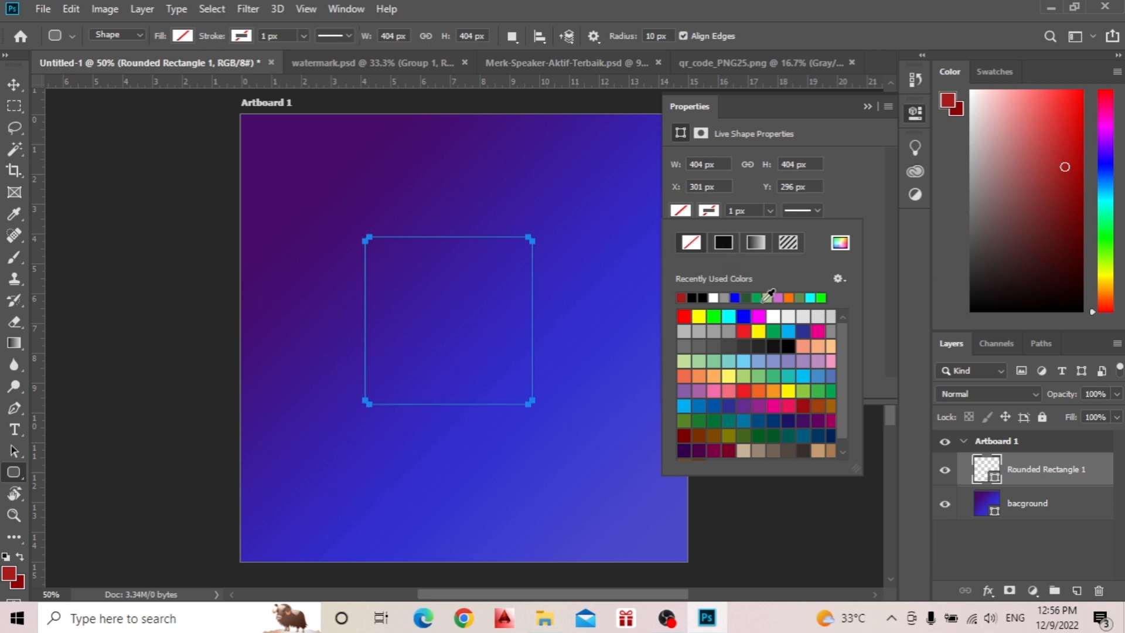
click(725, 298)
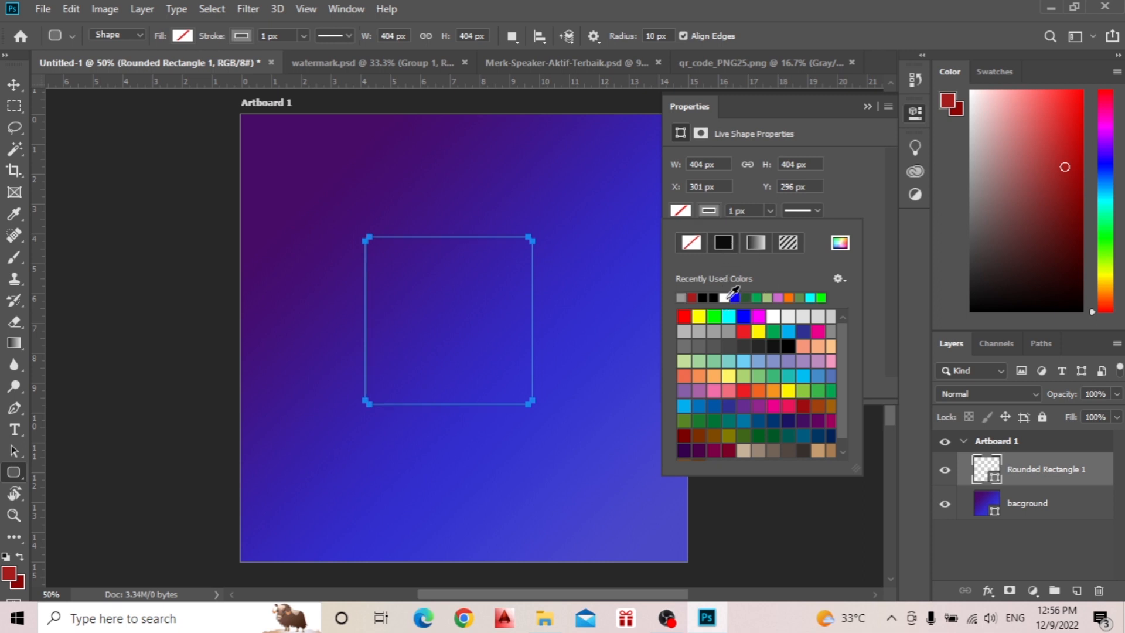
click(735, 214)
click(729, 211)
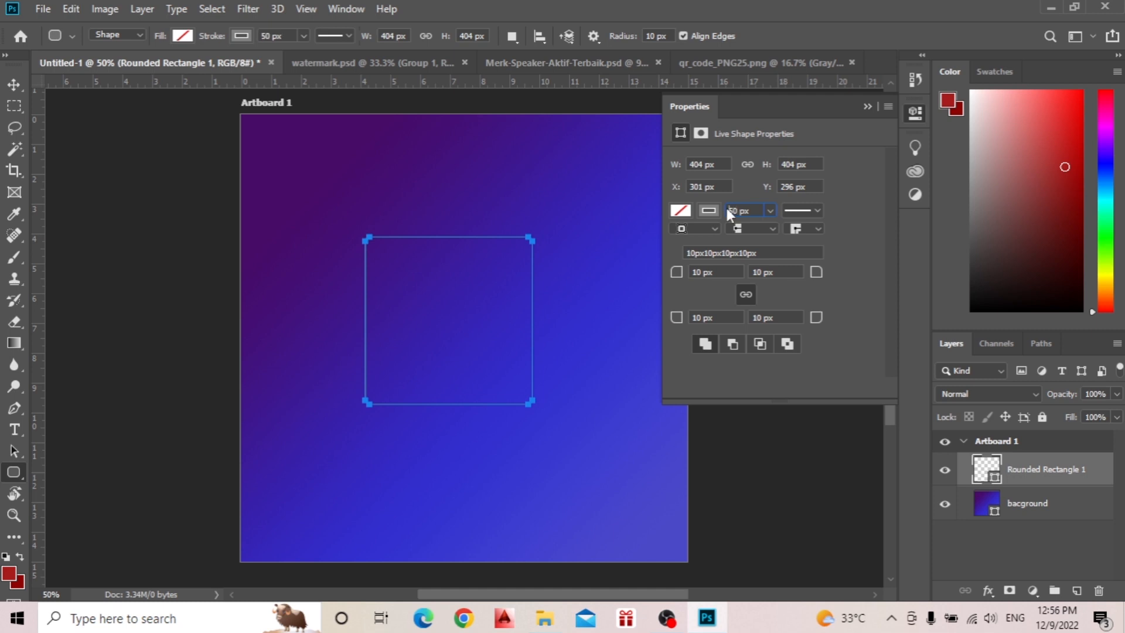
key(Return)
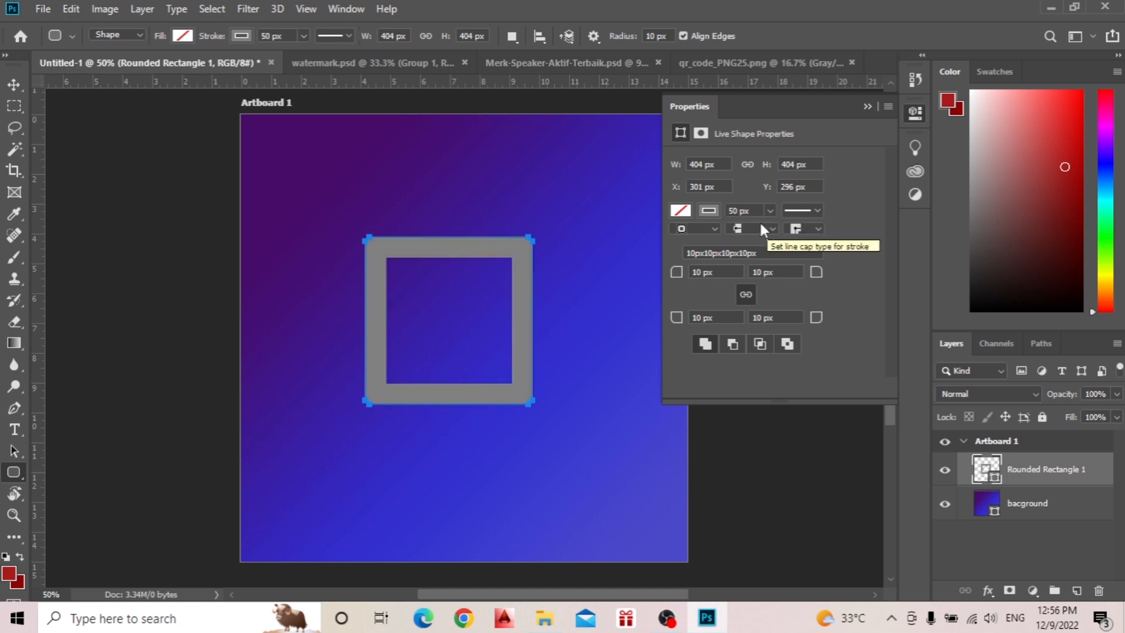
Enlarge the gray outline from its upper-left corner to about 450 × 464 px.
click(20, 85)
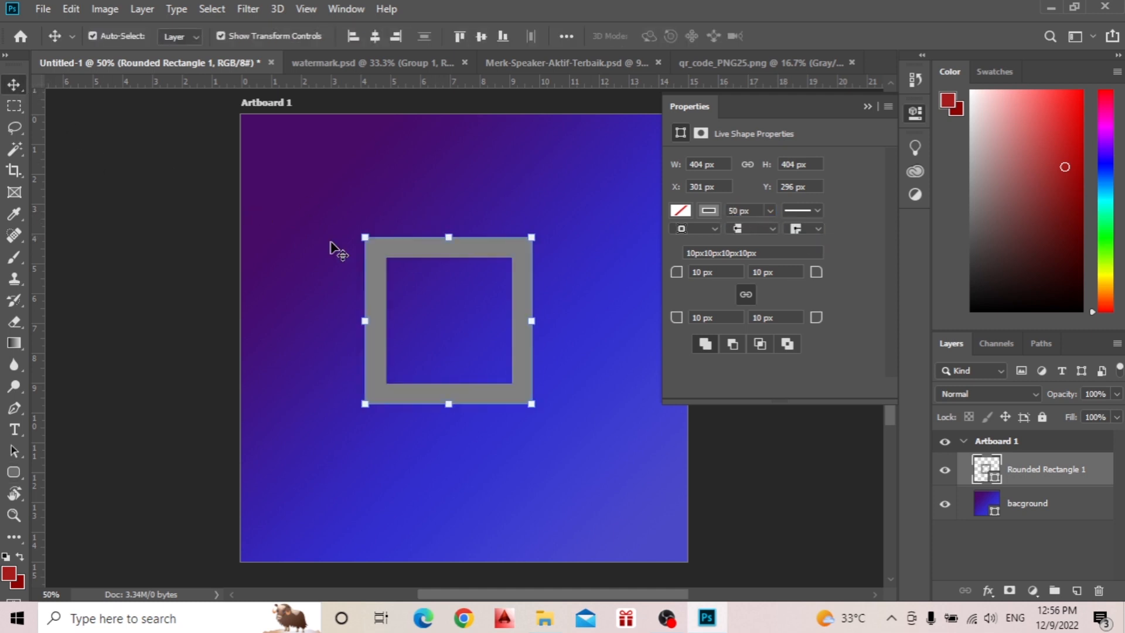
drag(365, 237, 347, 213)
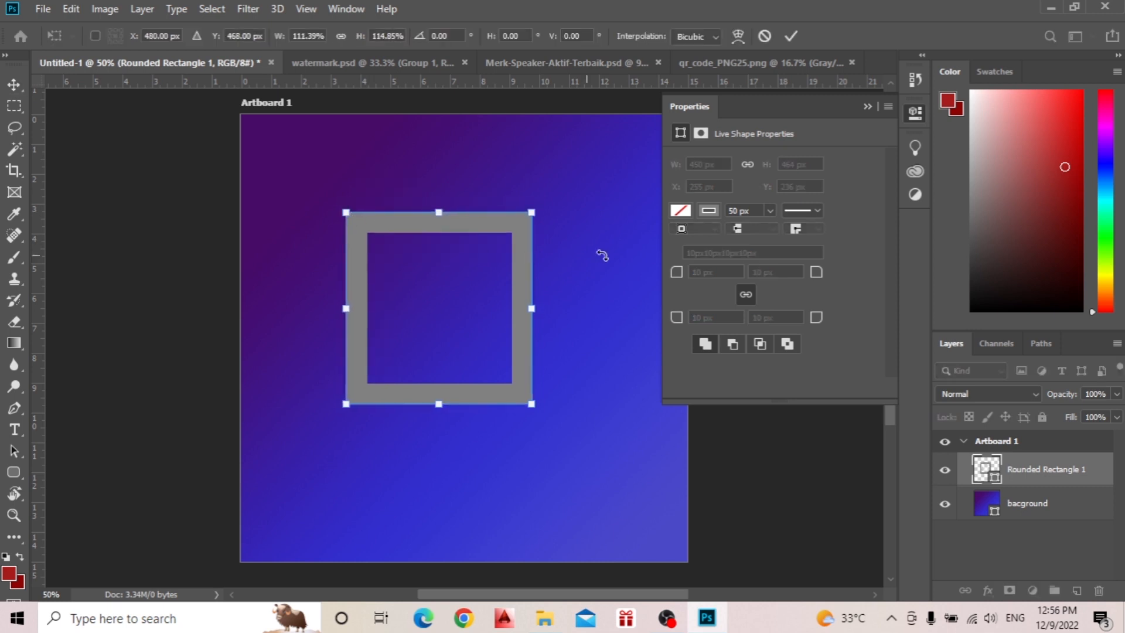
click(791, 36)
Round all four corners of the outline to 100 px and enlarge it to about 480 × 496 px.
click(695, 272)
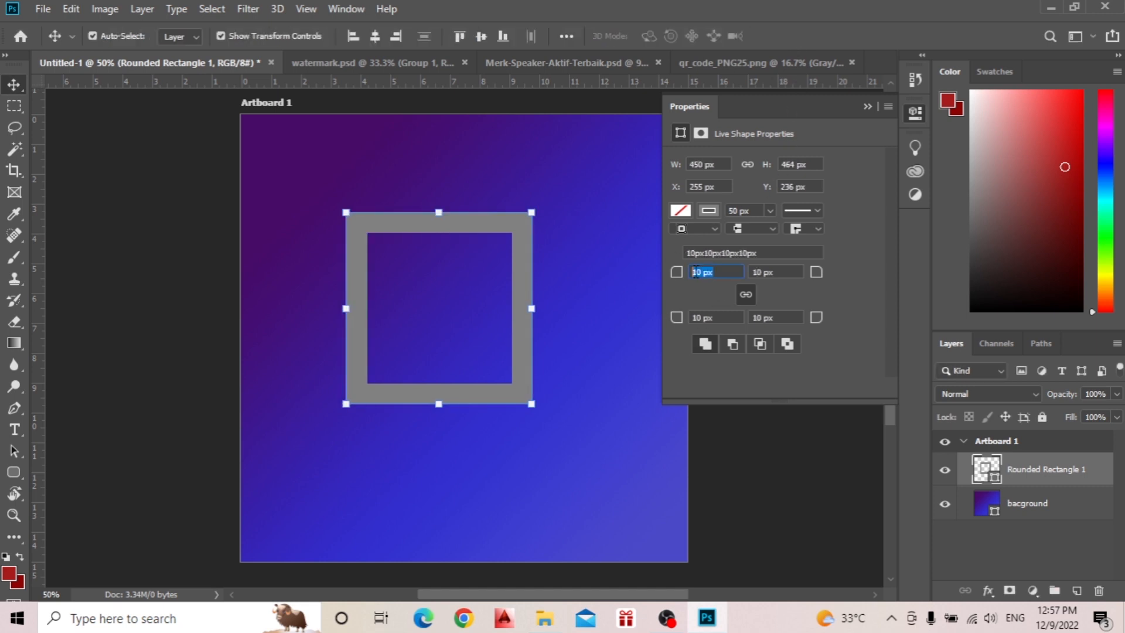
text(5)
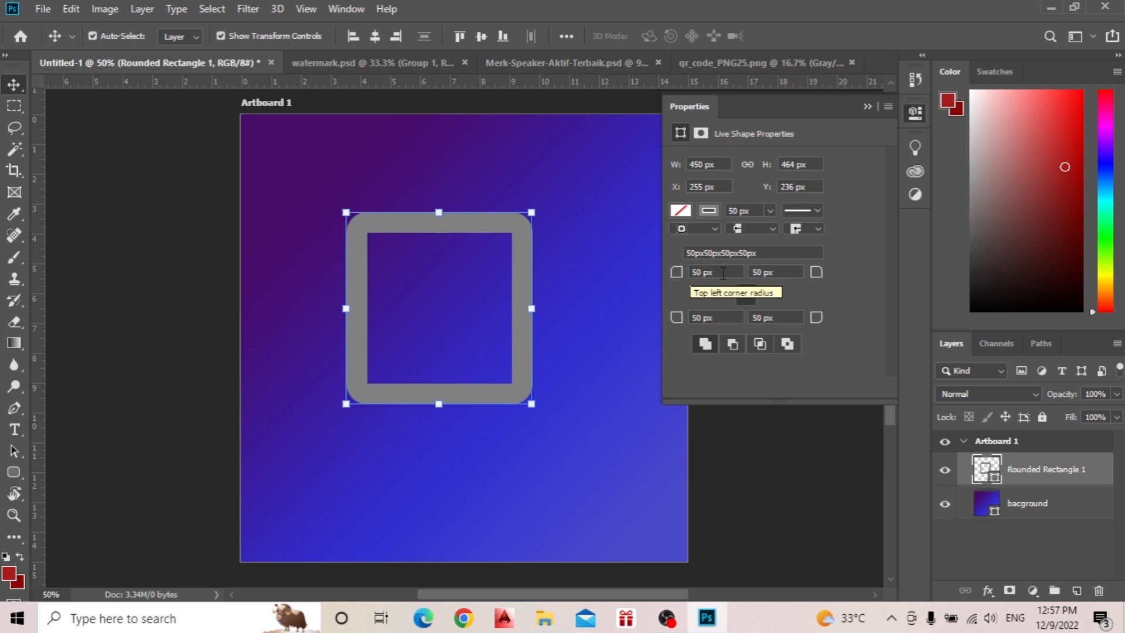
drag(723, 273, 699, 271)
text(100)
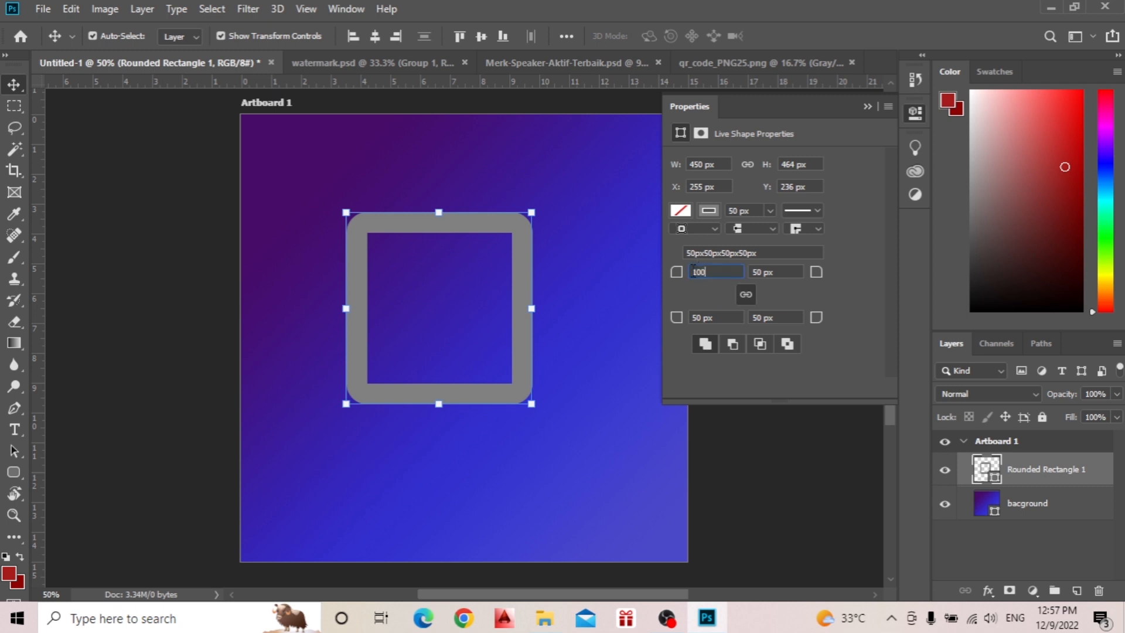
key(Return)
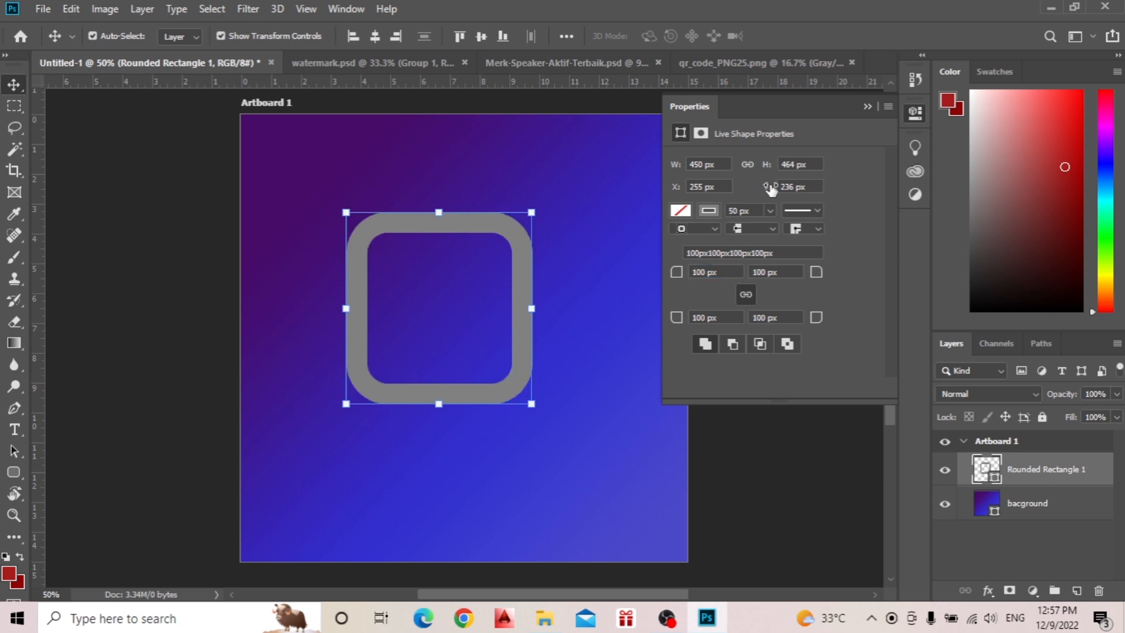
drag(345, 211, 333, 197)
click(791, 36)
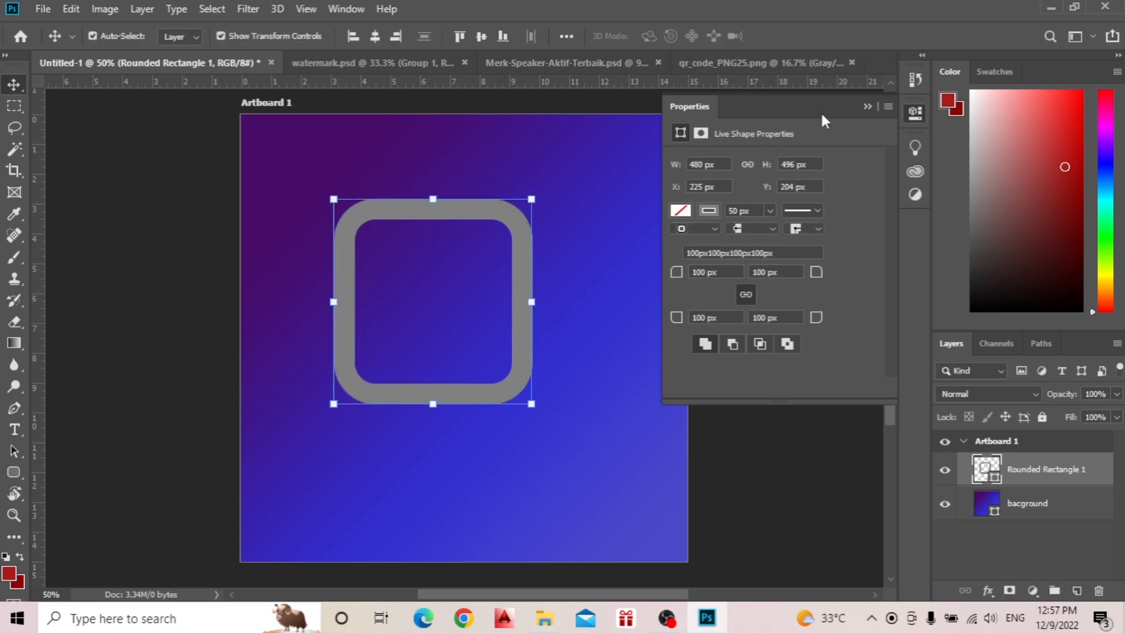
Duplicate the rounded outline layer and offset the copy down and to the right so it overlaps the original's lower-right corner.
click(868, 106)
drag(1040, 478, 1077, 591)
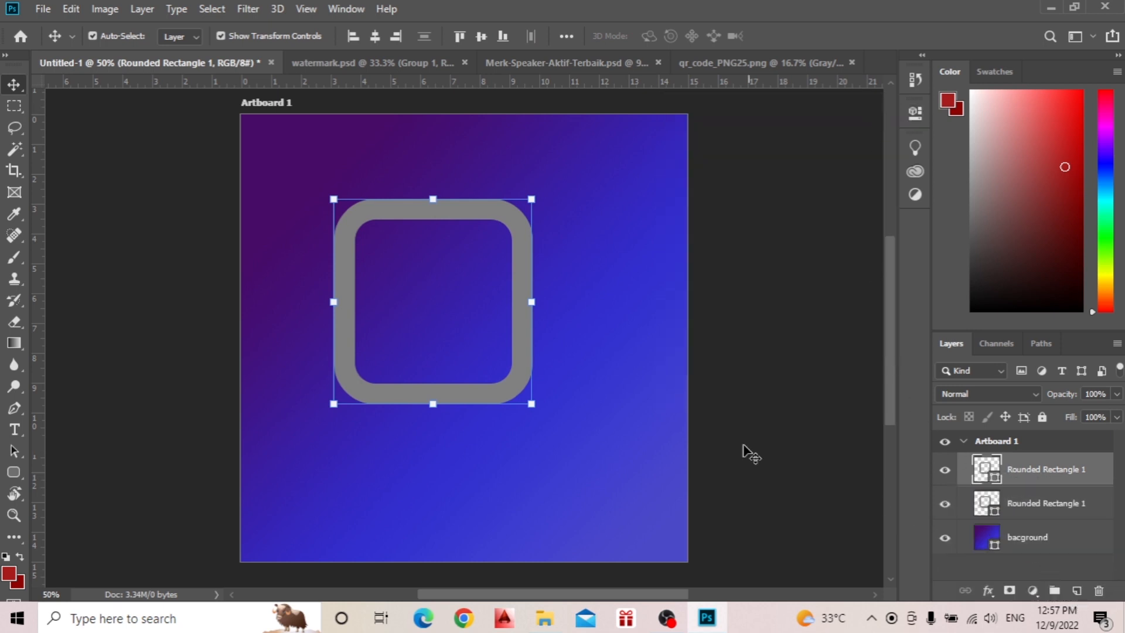
drag(528, 278, 627, 395)
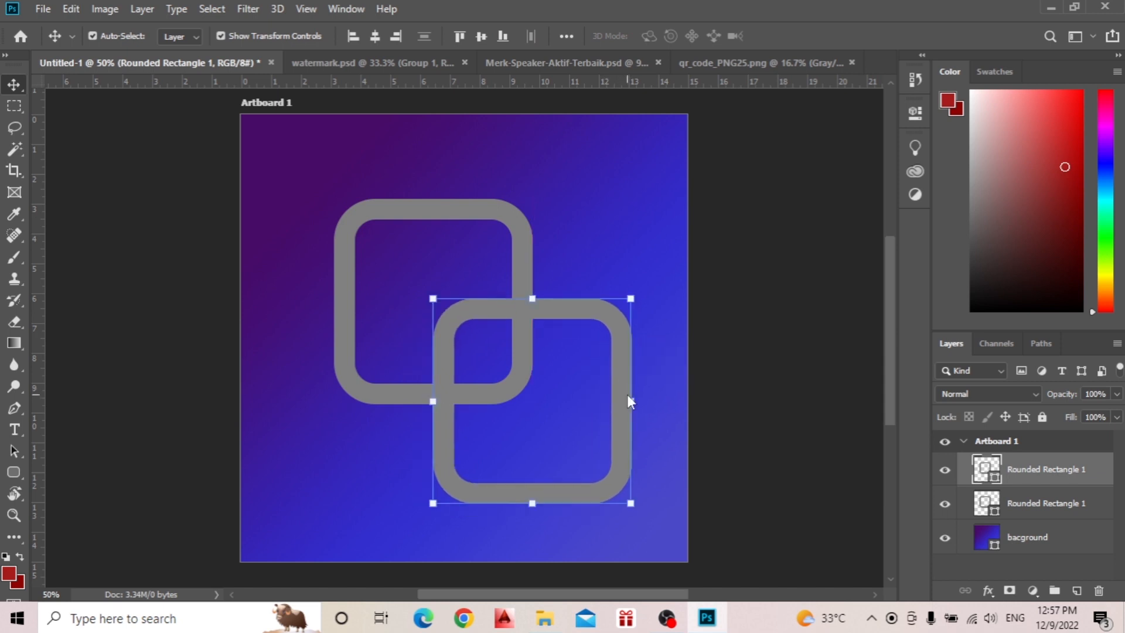
Group the two rounded outline layers and name the group logo.
shift+click(1036, 500)
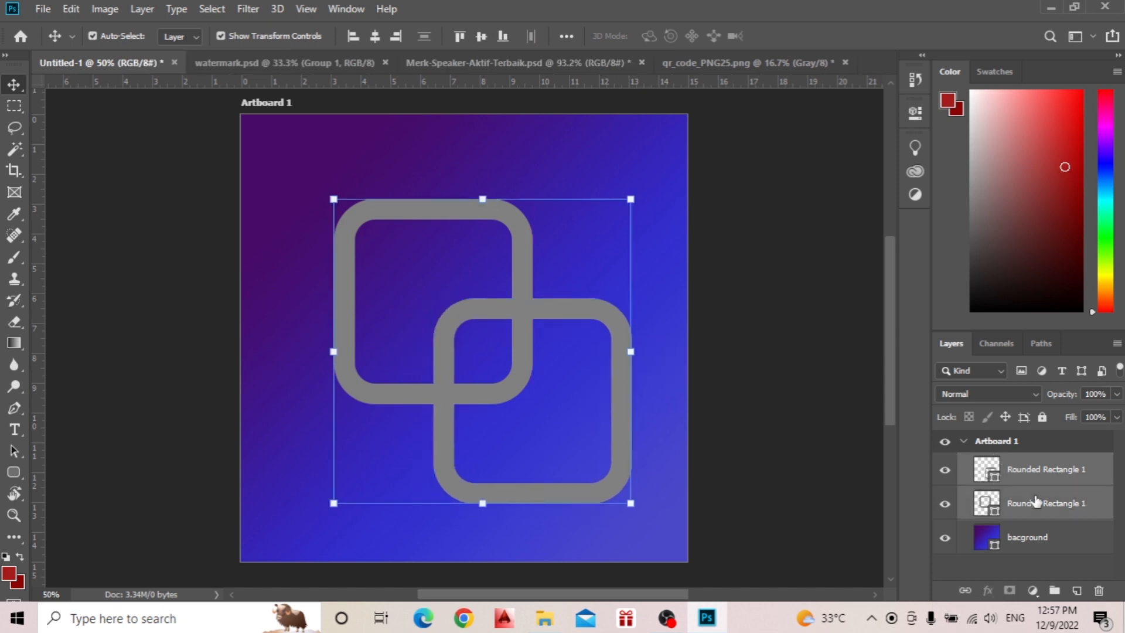
key(ctrl+g)
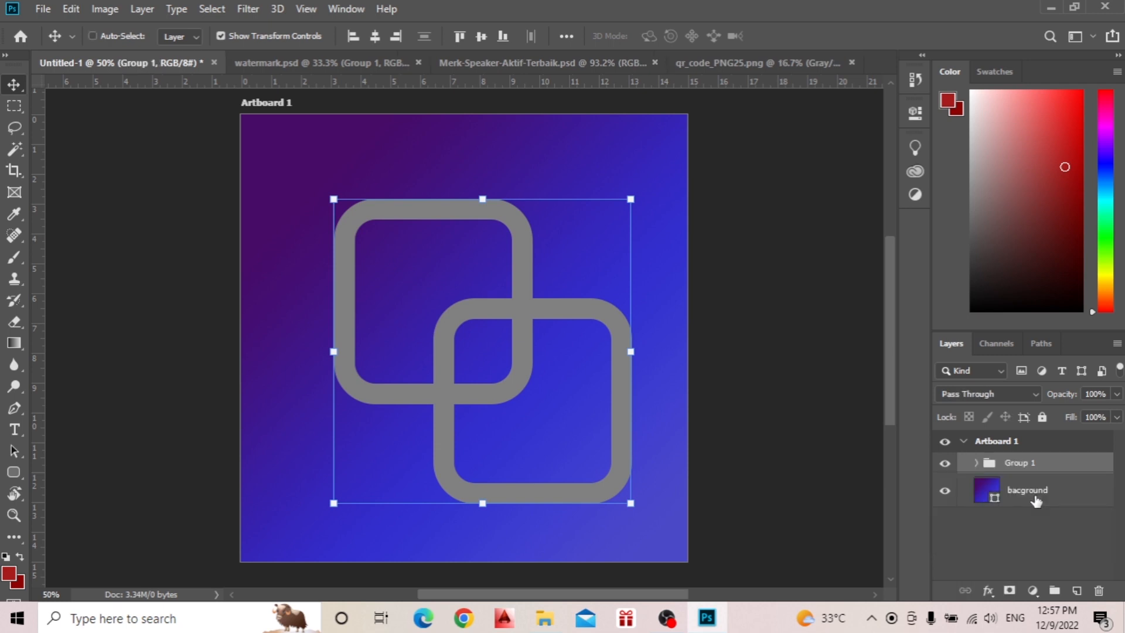
double_click(1027, 464)
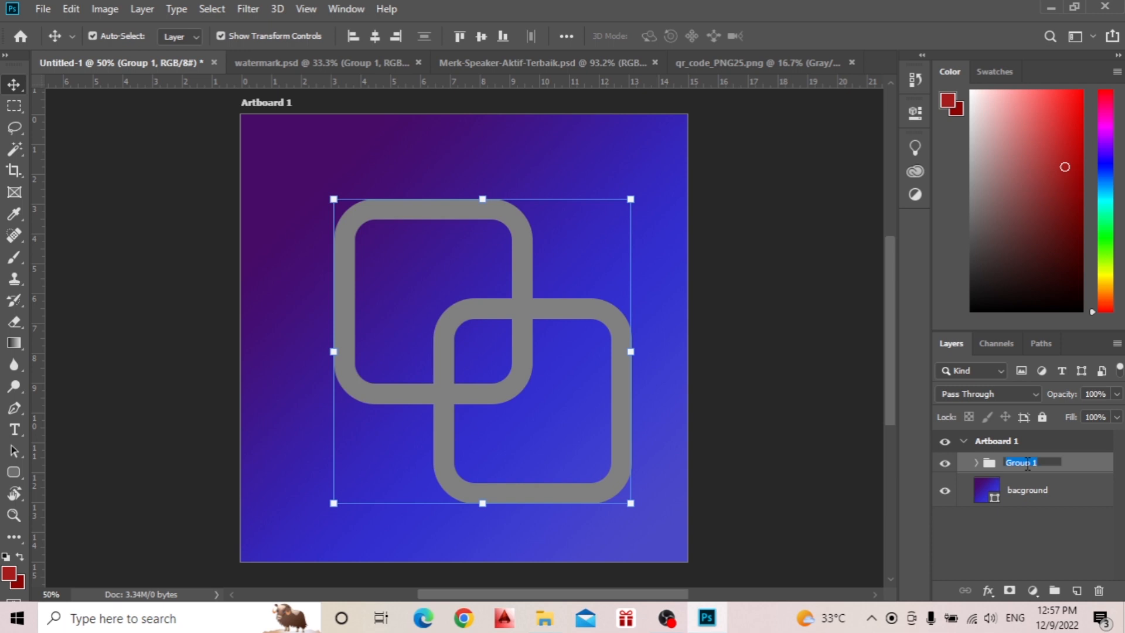
text(logo)
key(Return)
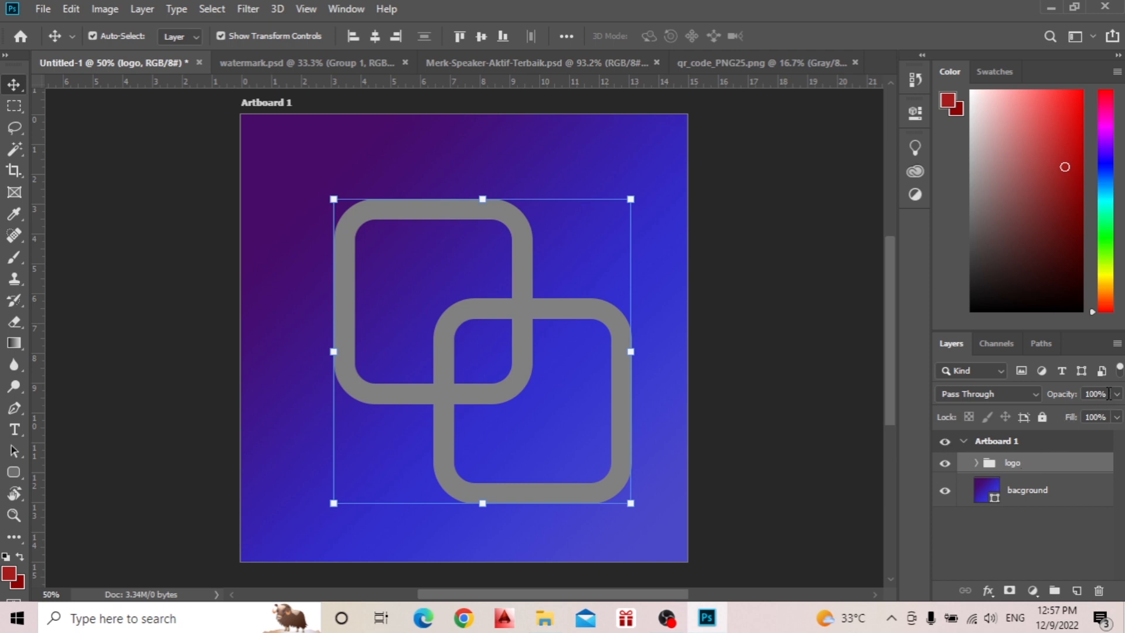
Set the logo group's opacity and fill to 50% each, and fine-tune them to 55% opacity and 63% fill.
drag(1108, 395, 1070, 395)
text(50)
key(Return)
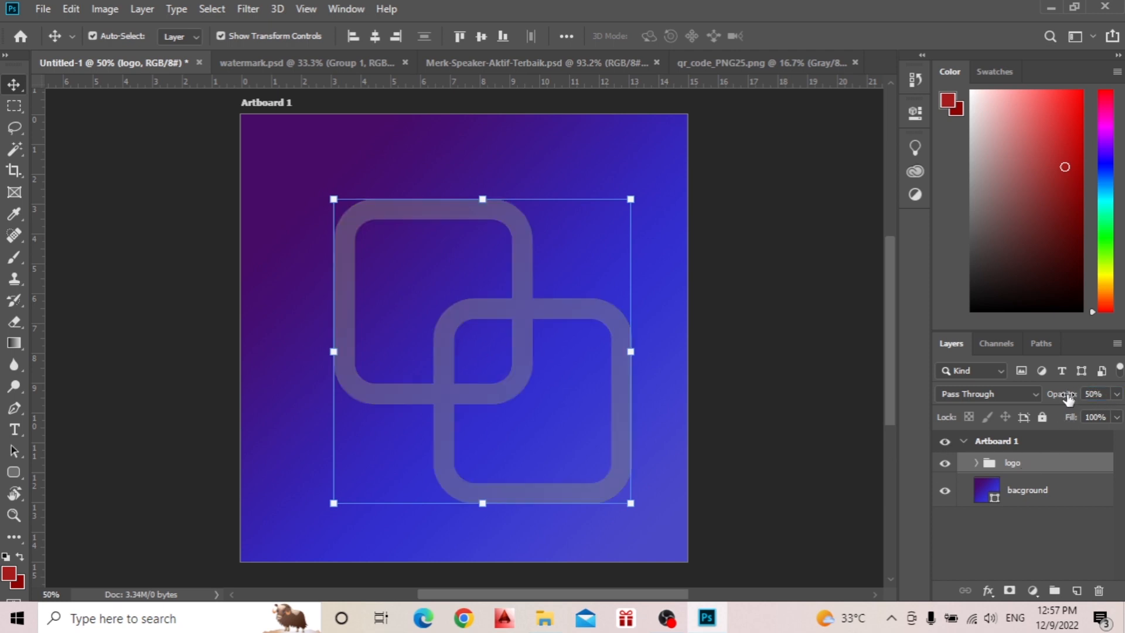
drag(1108, 416, 1088, 417)
text(50)
key(Return)
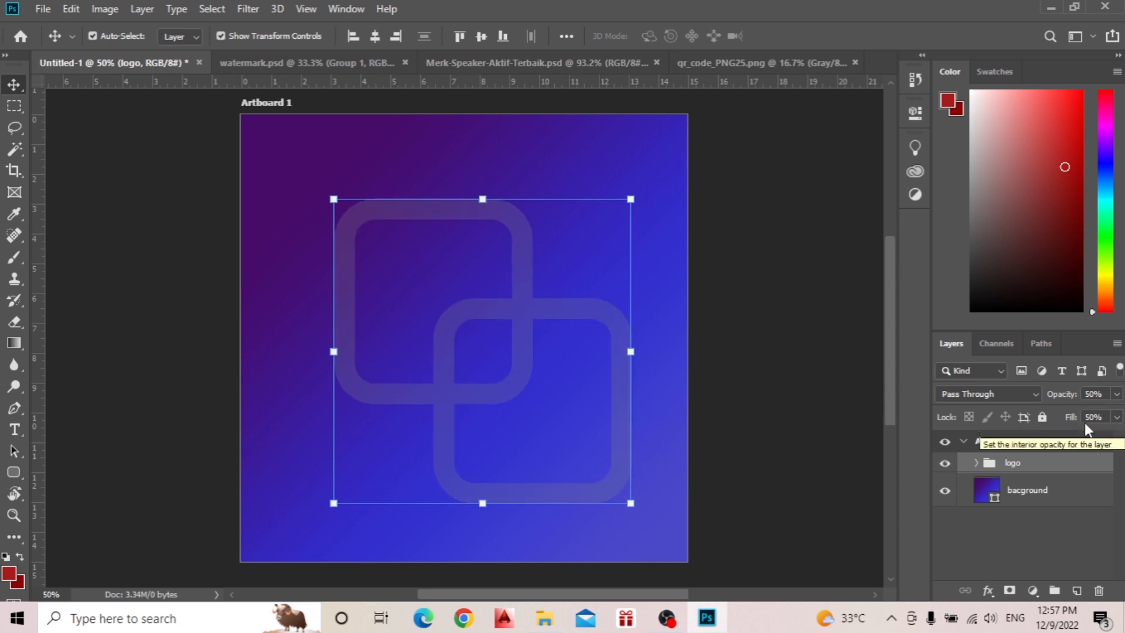
drag(1071, 423, 1062, 397)
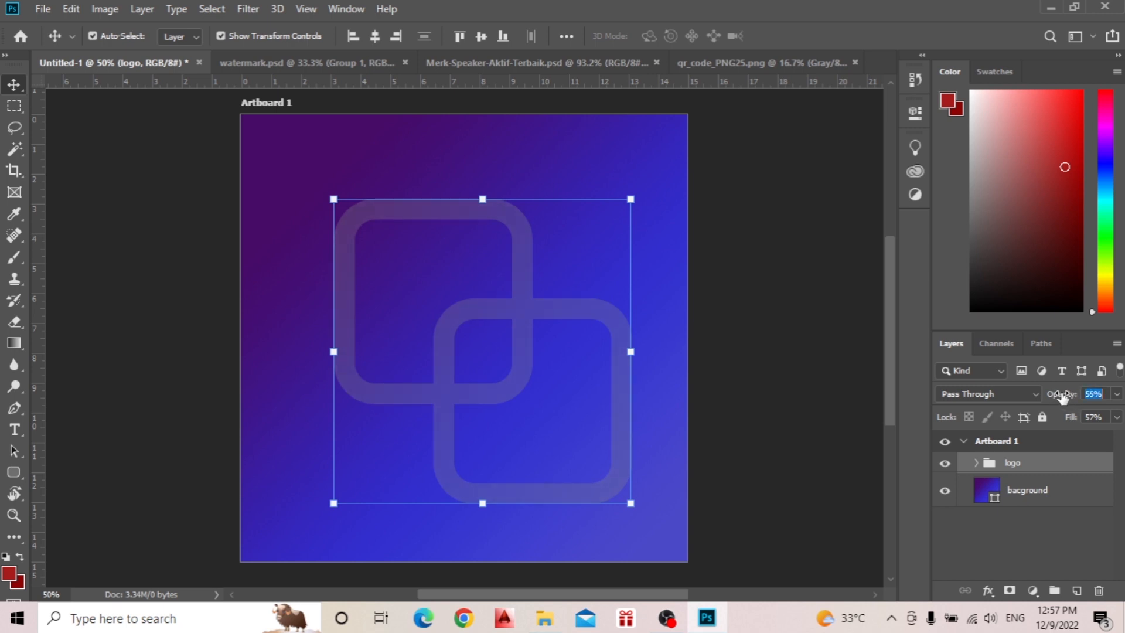
drag(1070, 422, 1075, 424)
Center the logo group on the artboard, scaling it up to about 104% and re-centering it vertically and horizontally.
click(481, 37)
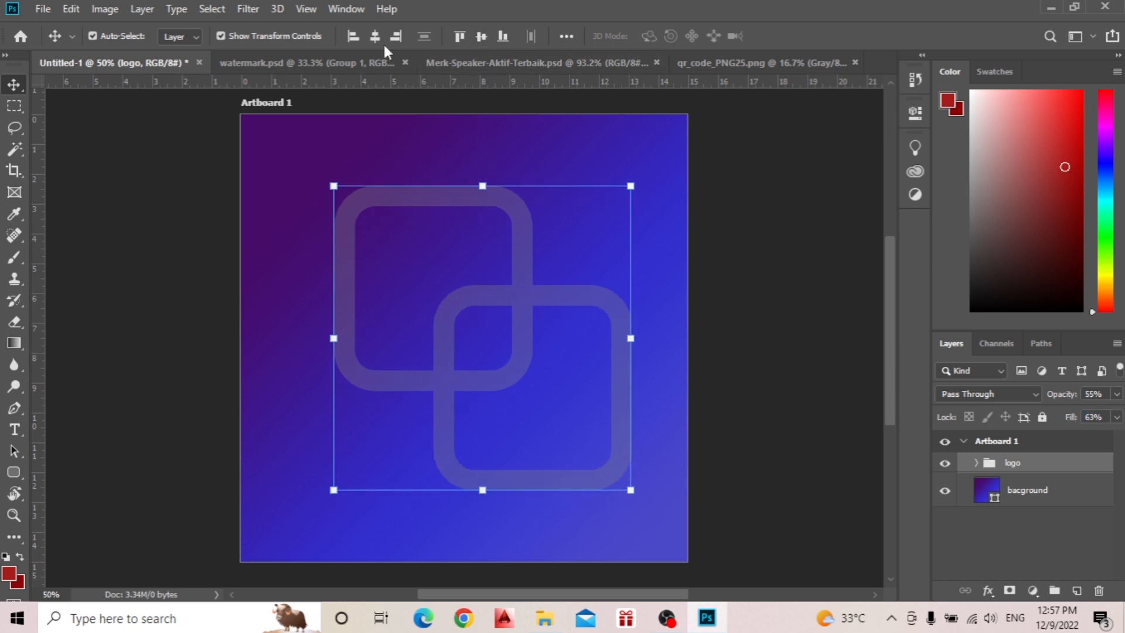
click(375, 37)
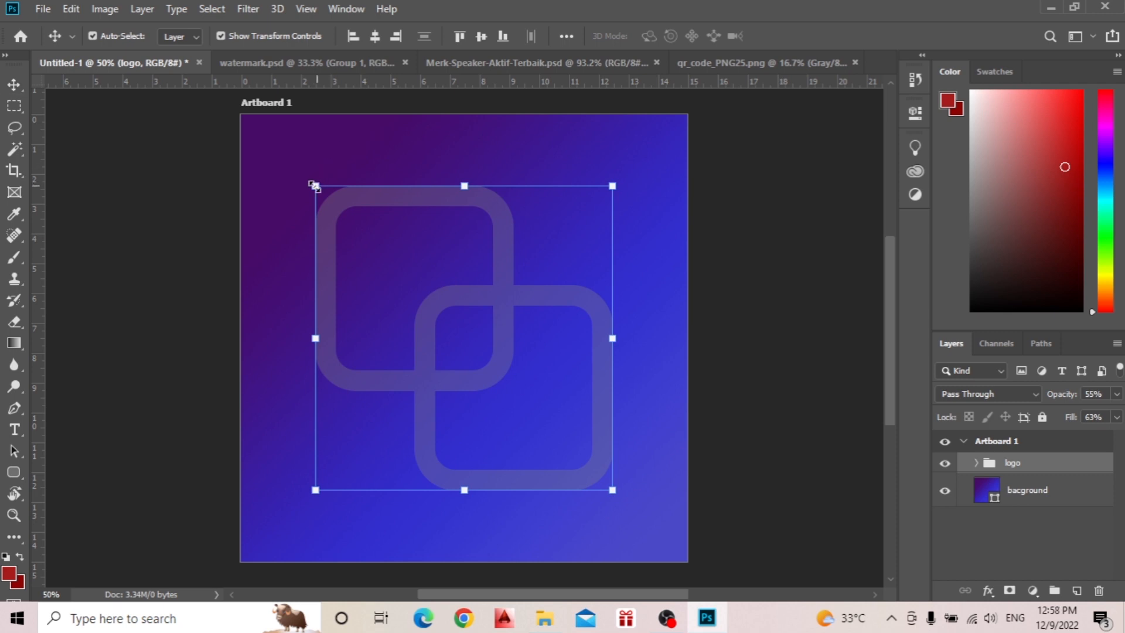
drag(315, 186, 301, 173)
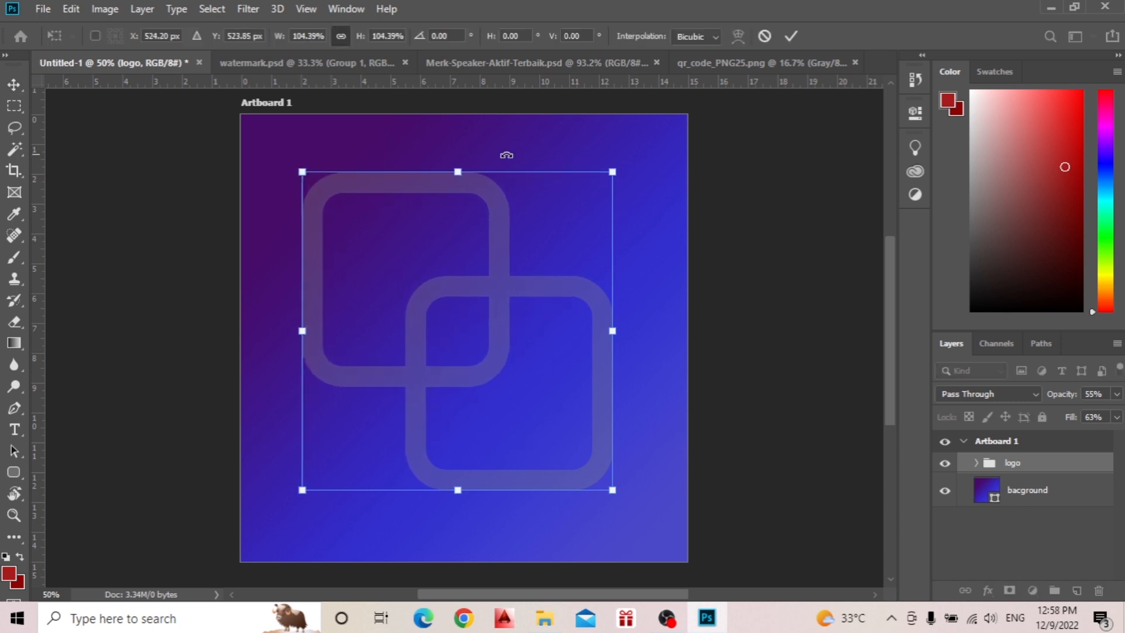
click(792, 36)
click(496, 37)
click(482, 36)
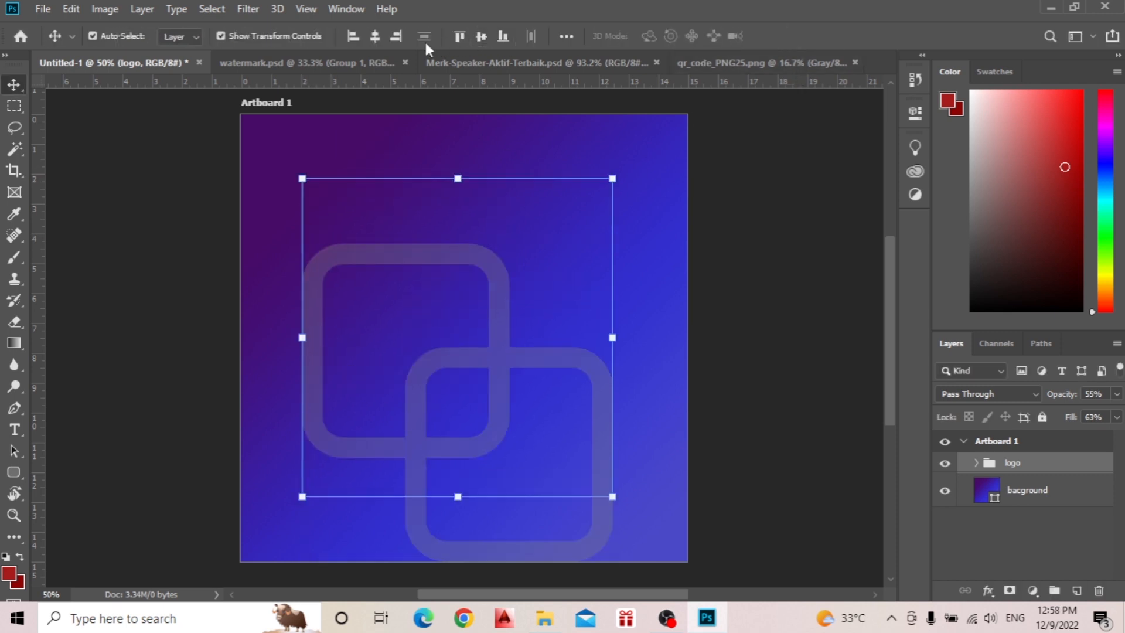
click(375, 36)
click(749, 271)
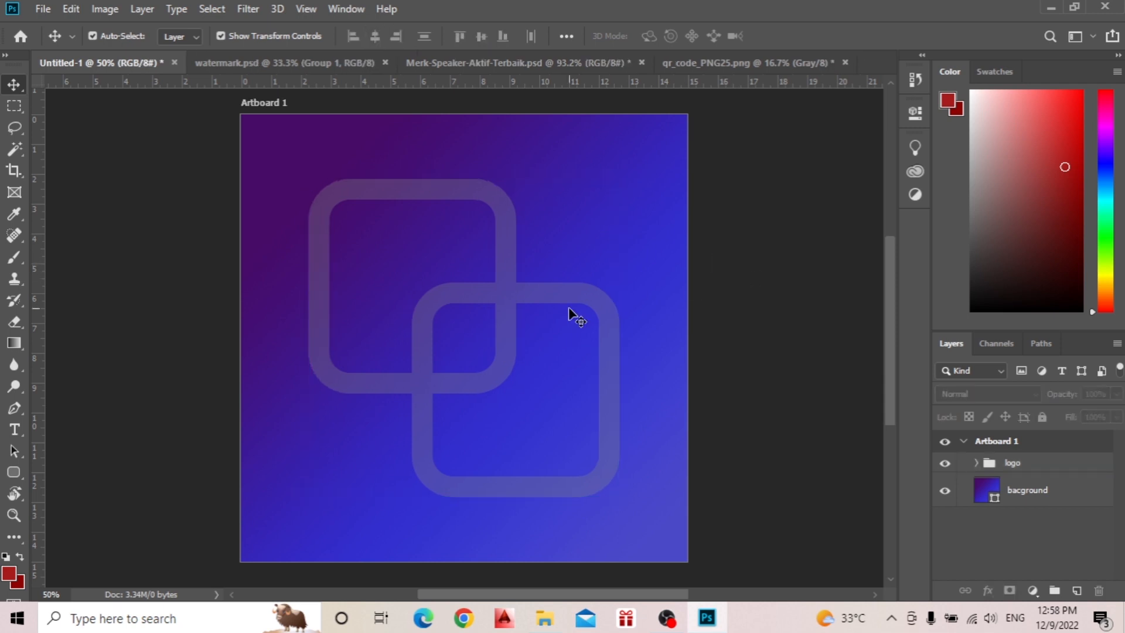
scroll(546, 333, down, 3)
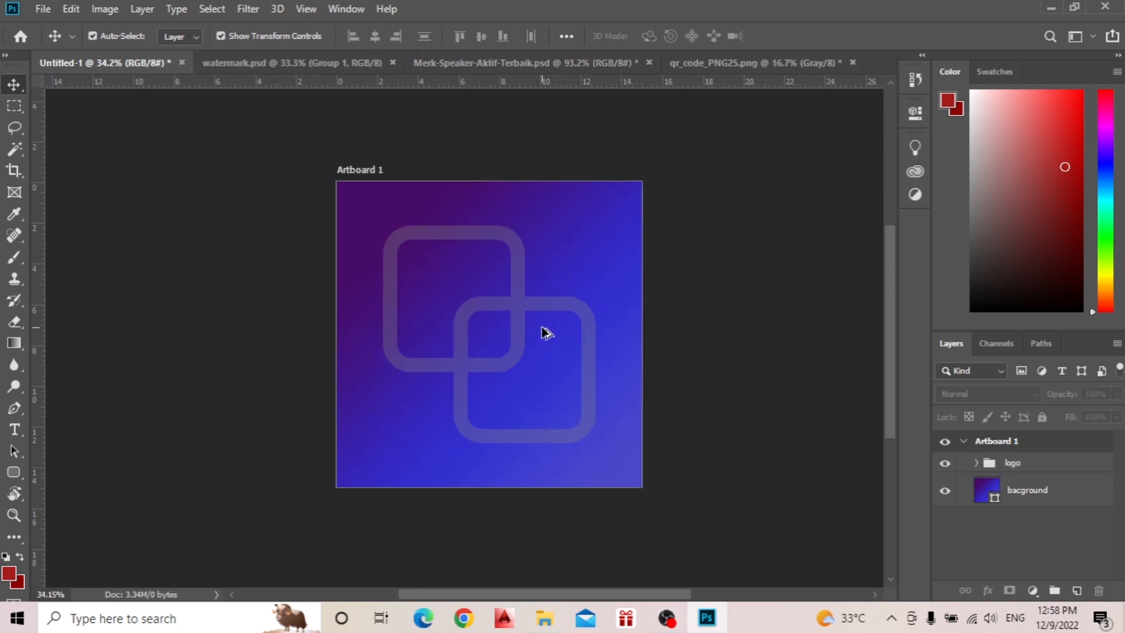
scroll(546, 334, up, 2)
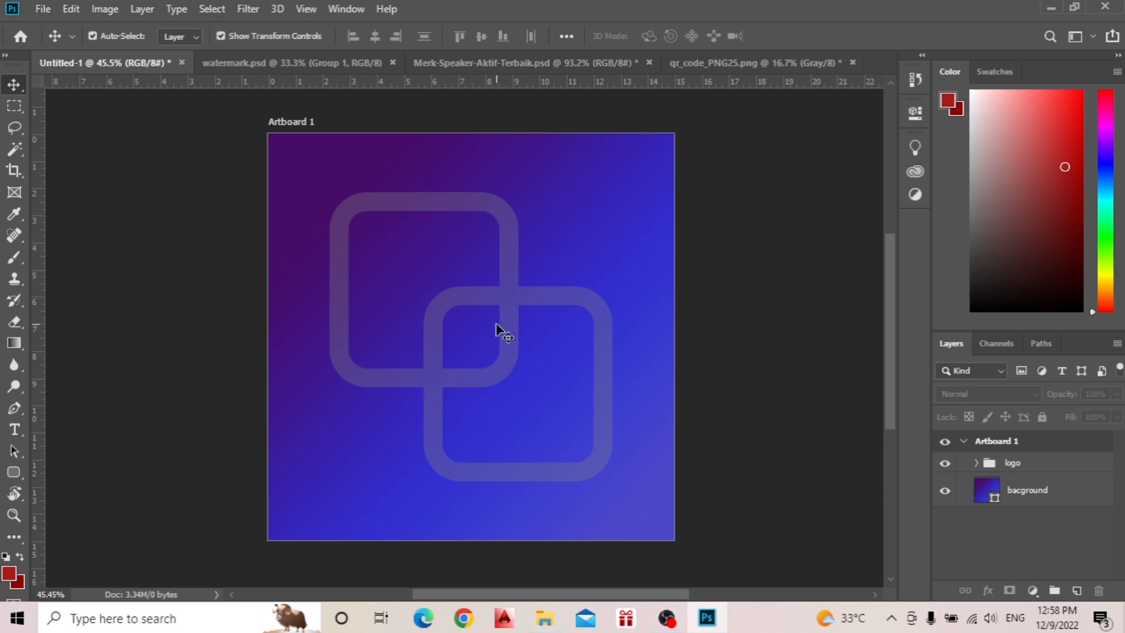
scroll(499, 330, up, 3)
scroll(498, 329, down, 2)
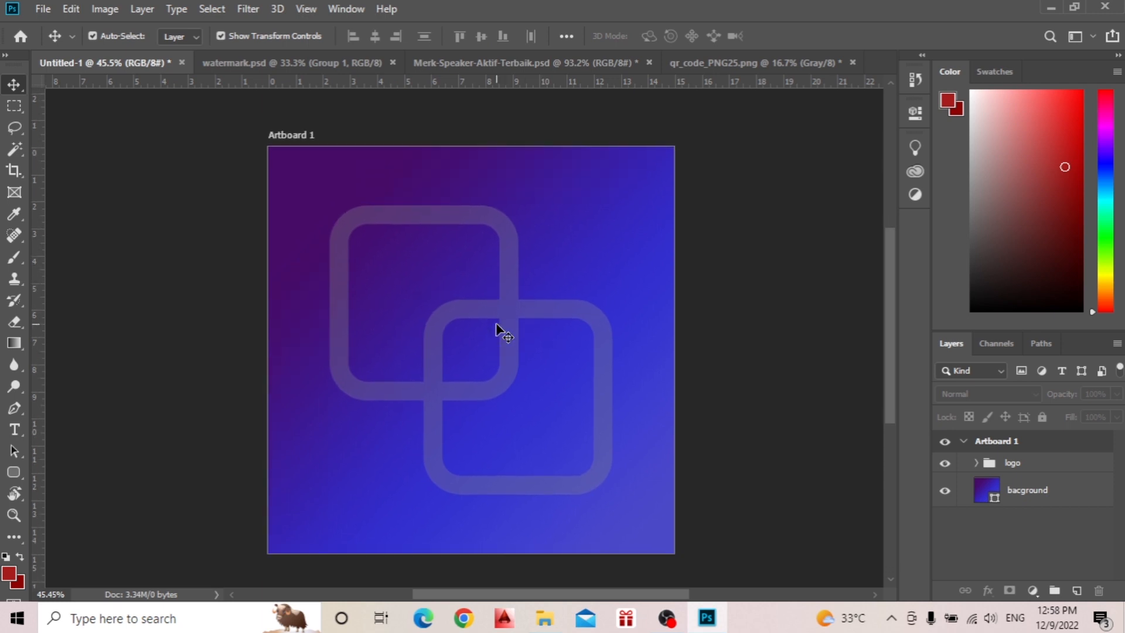
scroll(498, 329, down, 1)
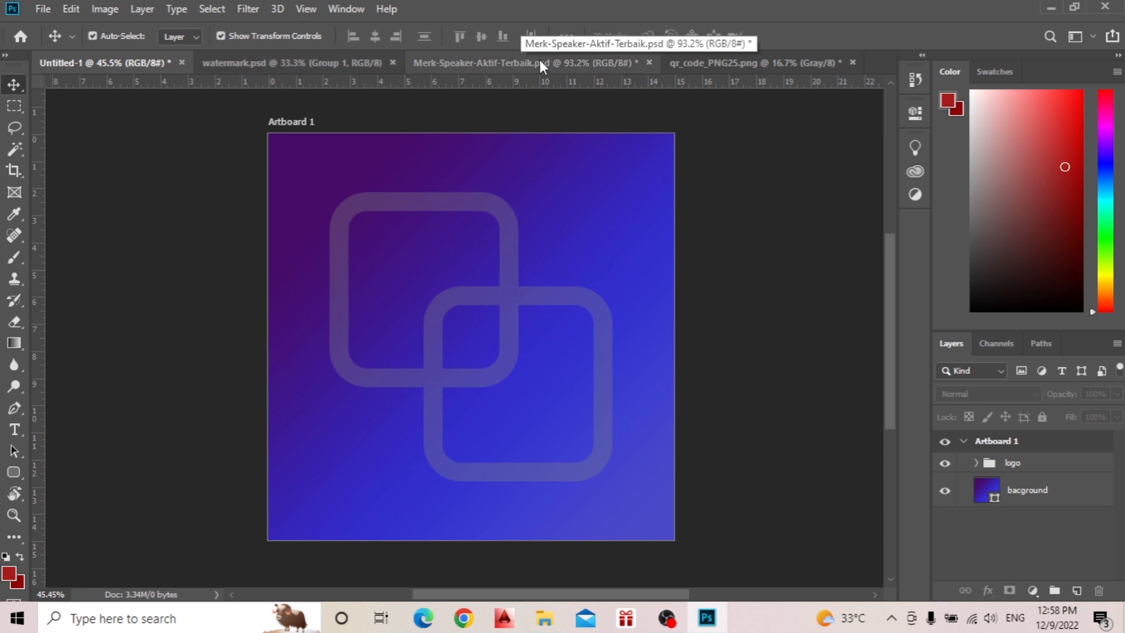
Bring the cut-out speaker layer from Merk-Speaker-Aktif-Terbaik.psd into the Untitled-1 artboard, over the logo.
click(567, 61)
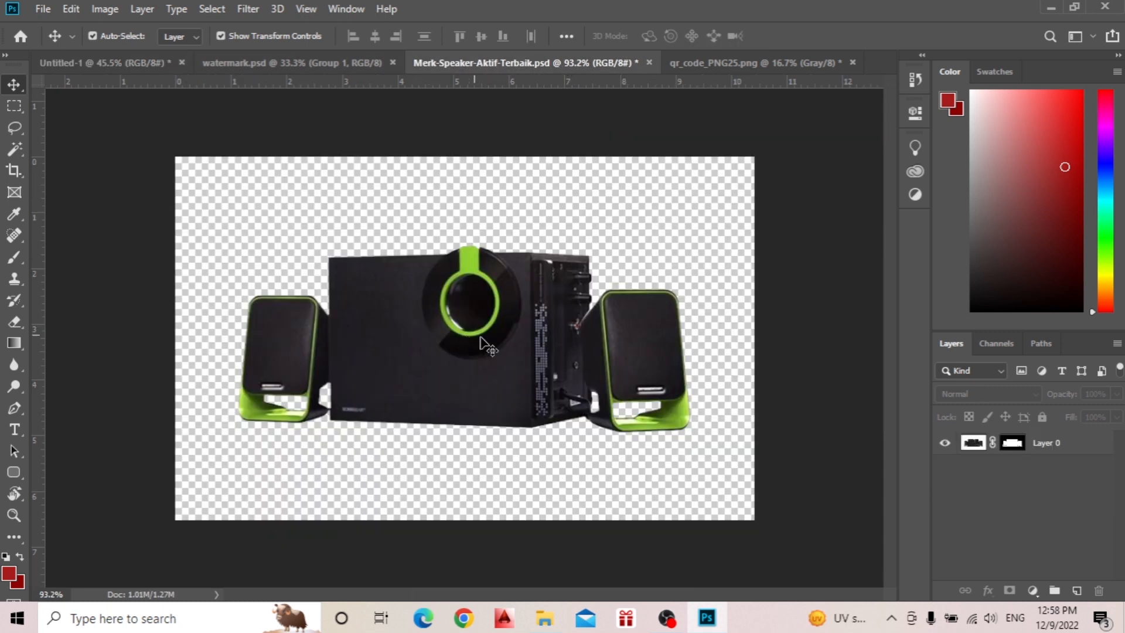
click(573, 361)
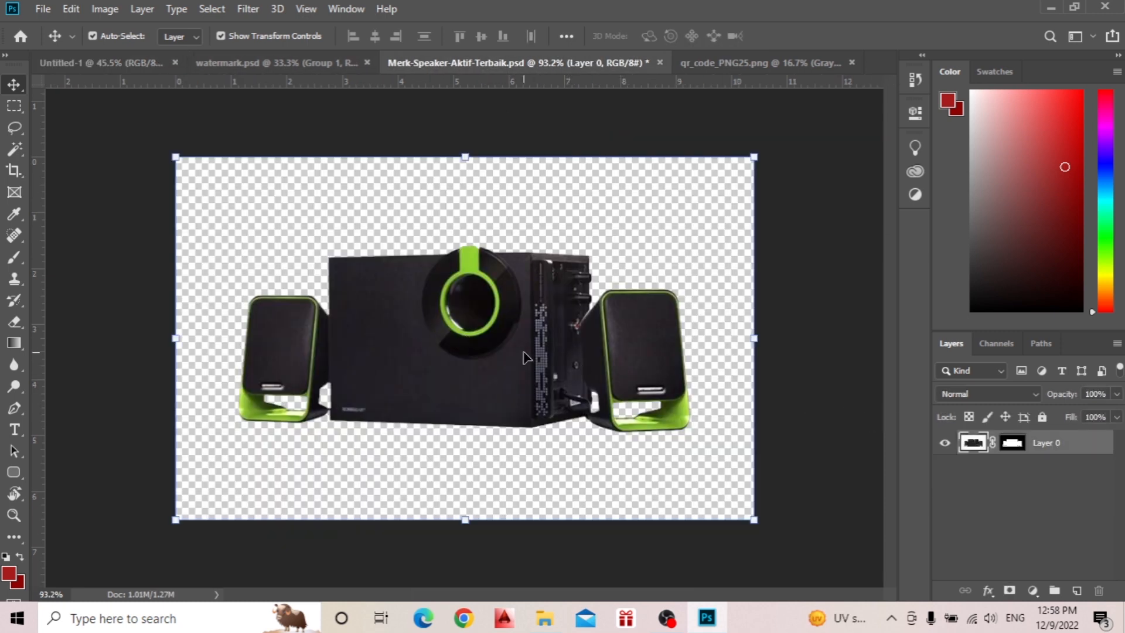
mouse_move(523, 358)
mouse_down()
mouse_move(433, 266)
mouse_move(155, 111)
mouse_move(135, 69)
mouse_move(241, 171)
mouse_move(511, 357)
mouse_up()
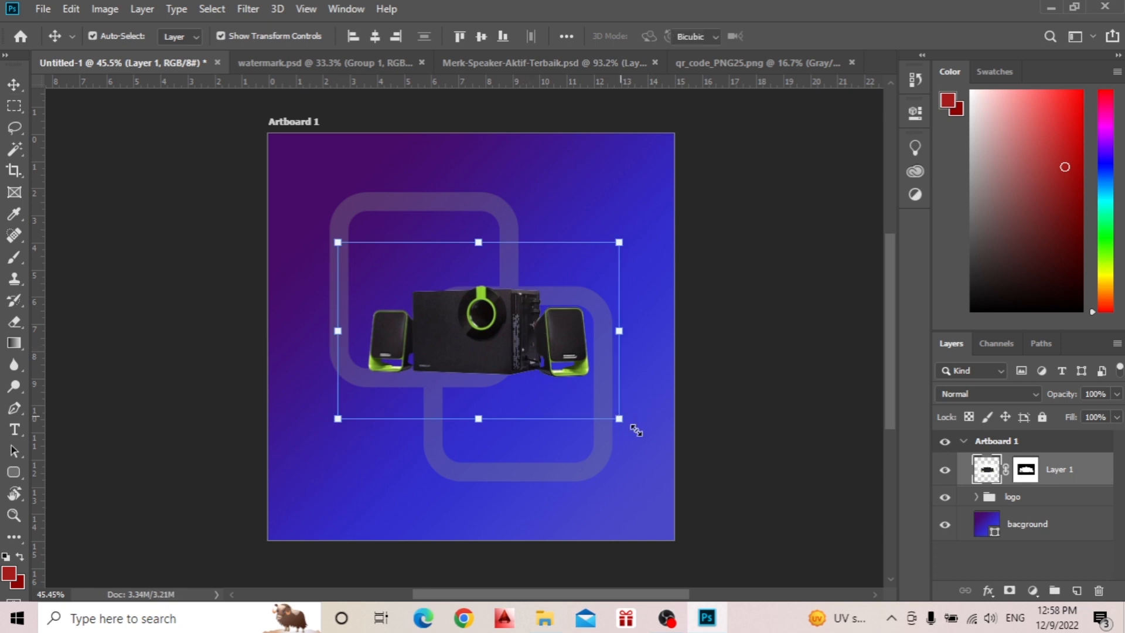
Scale the speaker image up to about 114% and shift it slightly left toward the artboard's middle.
drag(620, 419, 645, 435)
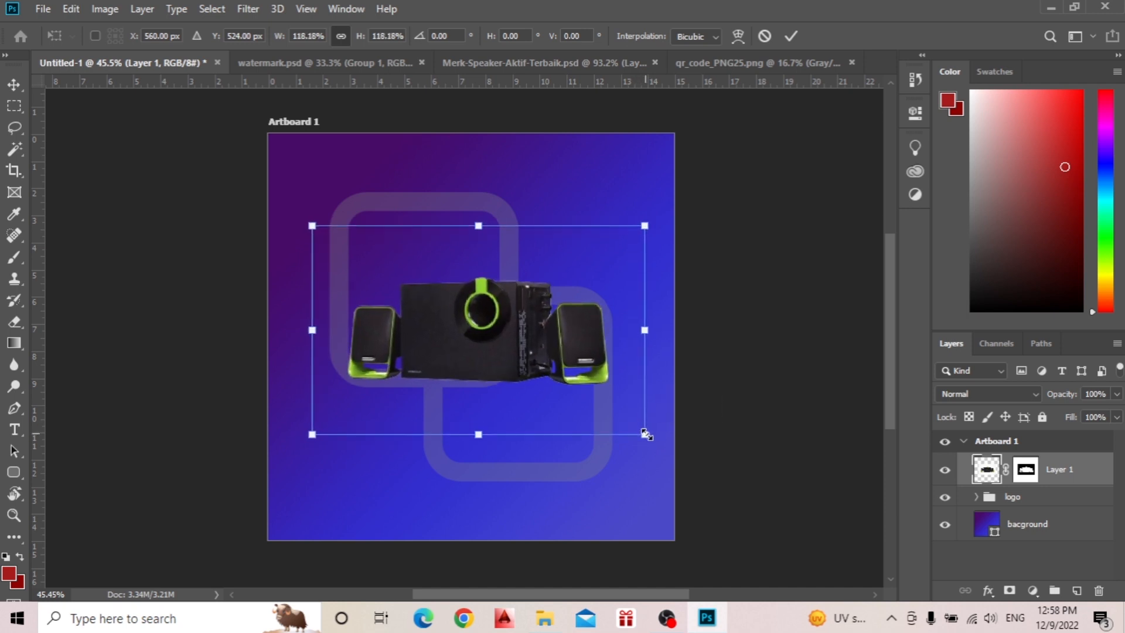
drag(535, 354, 526, 354)
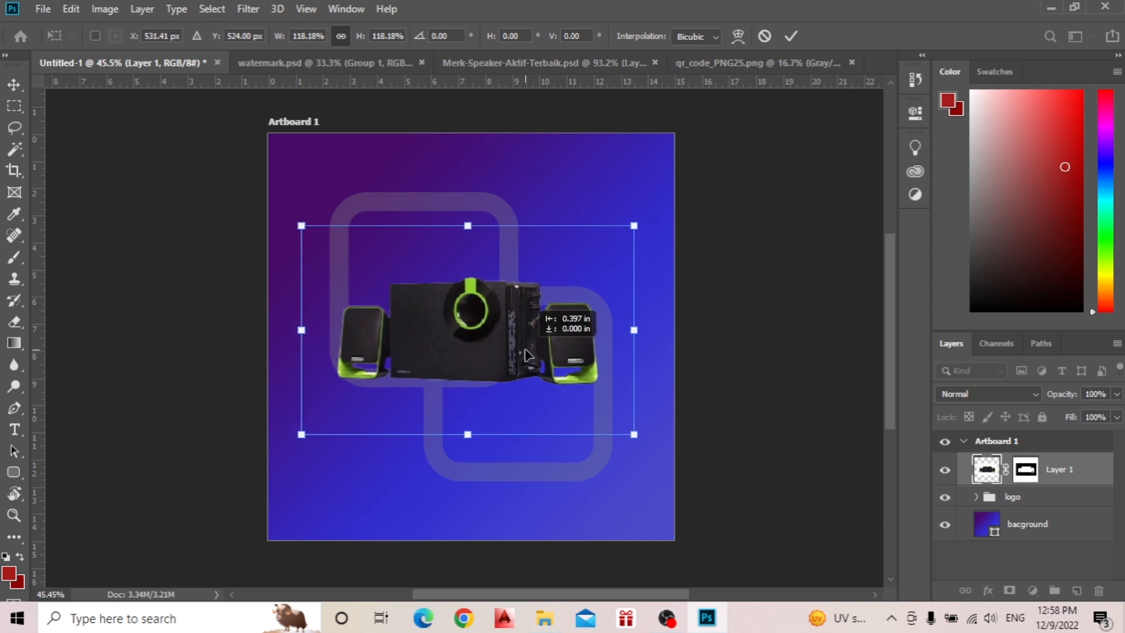
drag(633, 433, 627, 432)
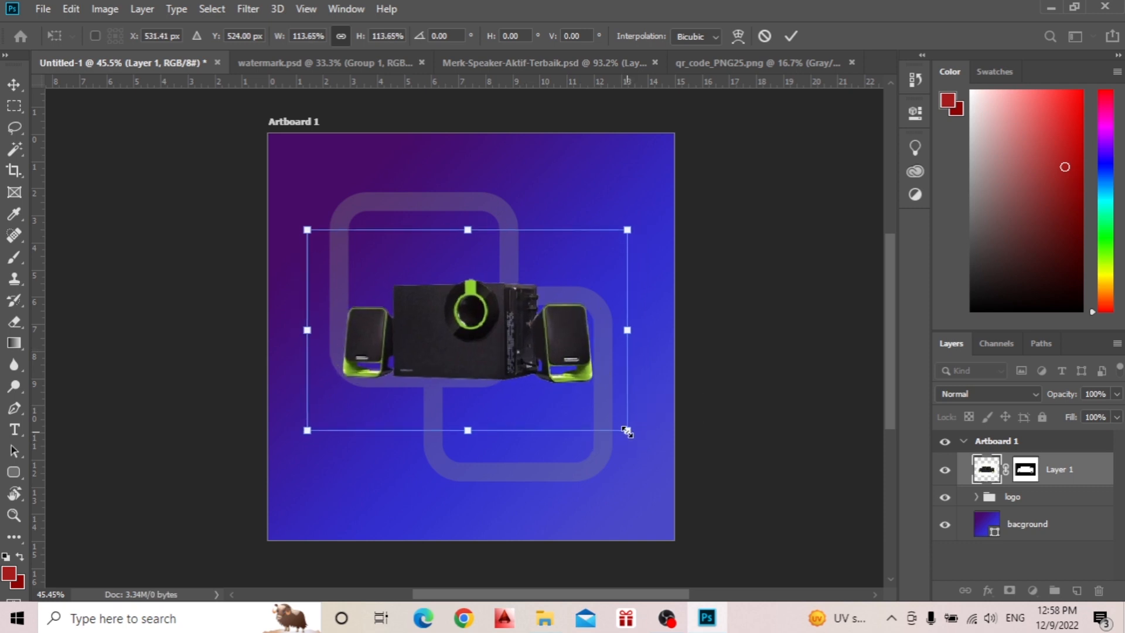
click(786, 41)
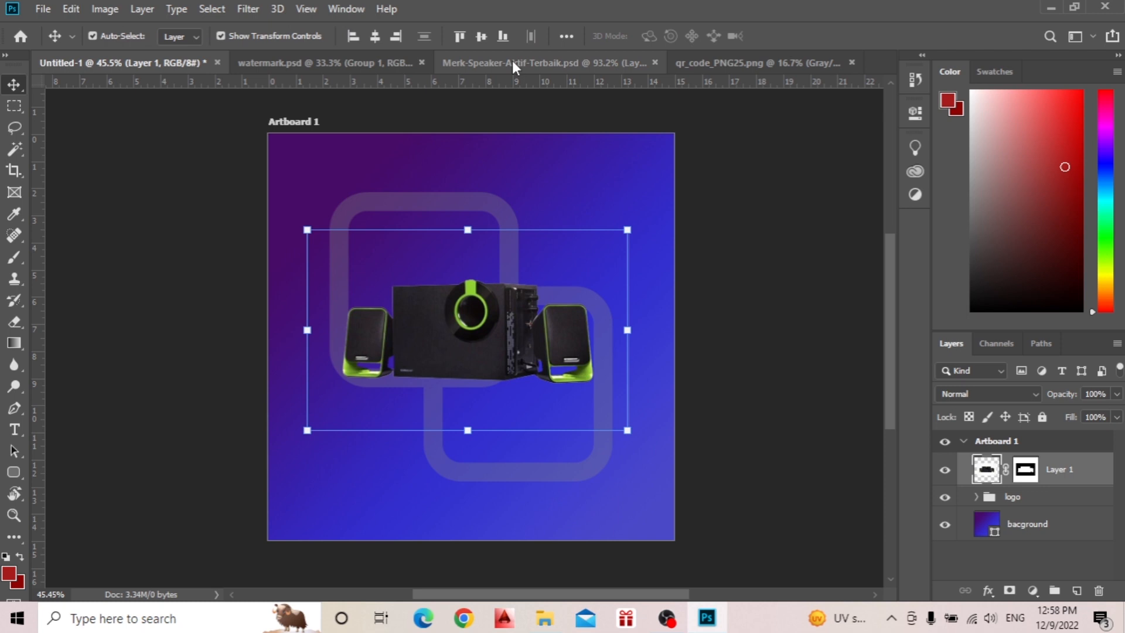
Center the speaker image horizontally on the artboard, move it slightly down, and deselect it.
click(376, 37)
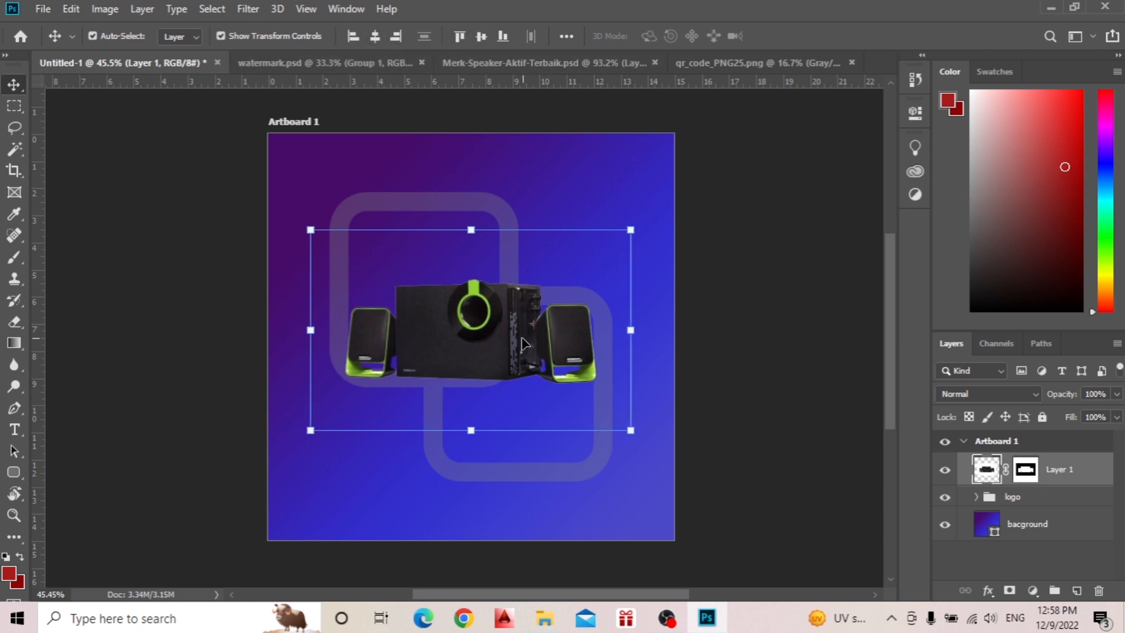
drag(503, 346, 503, 353)
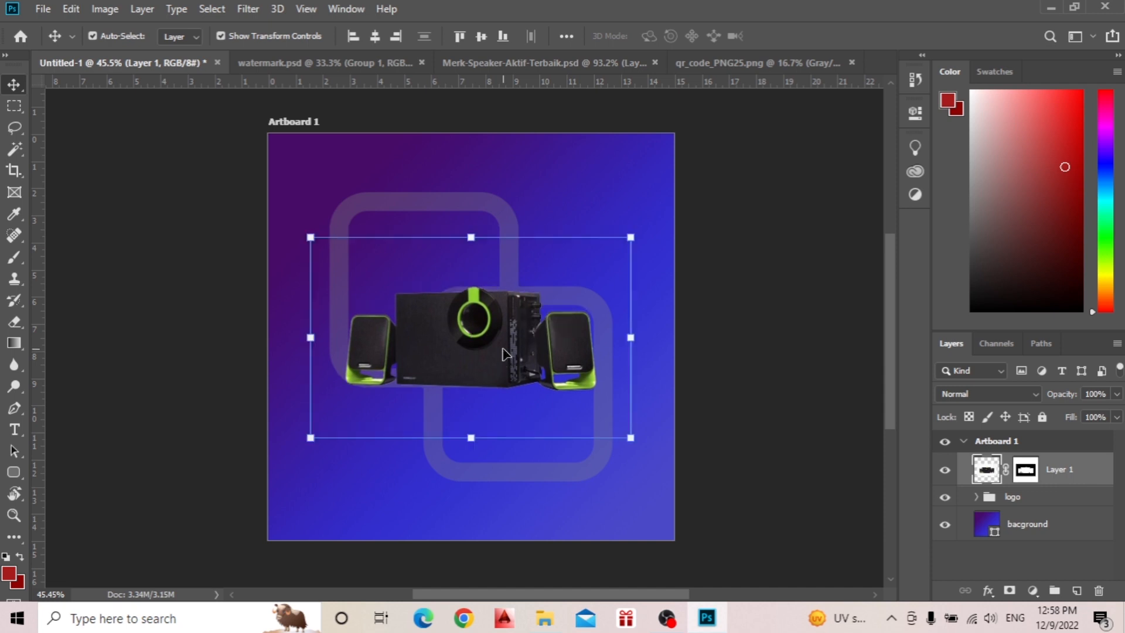
click(712, 320)
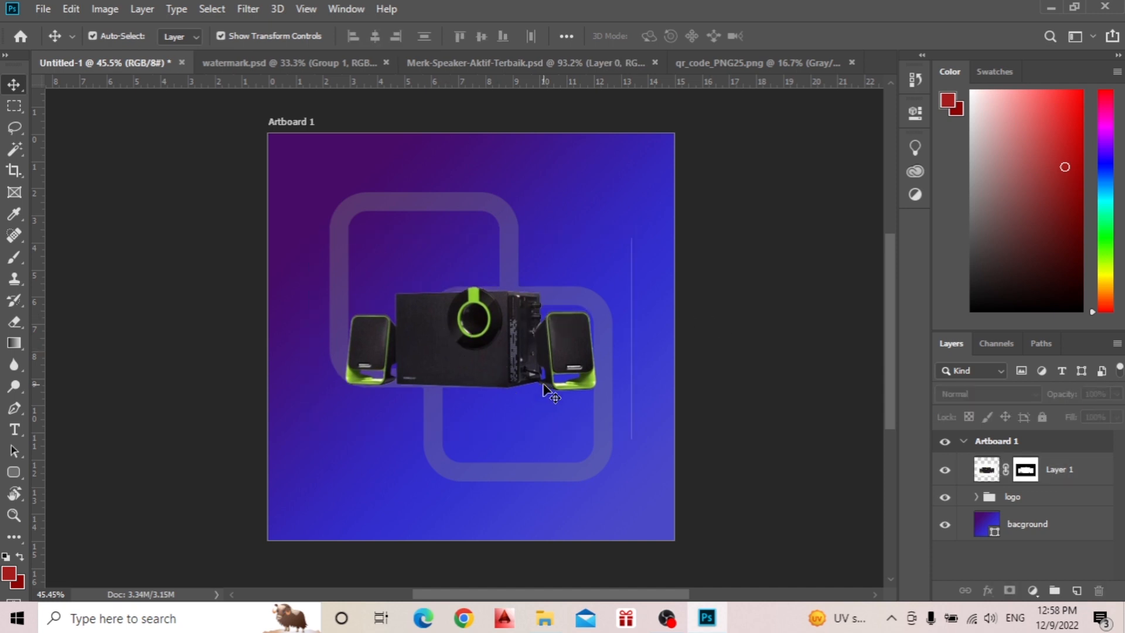
Draw a flat black ellipse about 698 by 46 px along the base of the speakers.
click(22, 480)
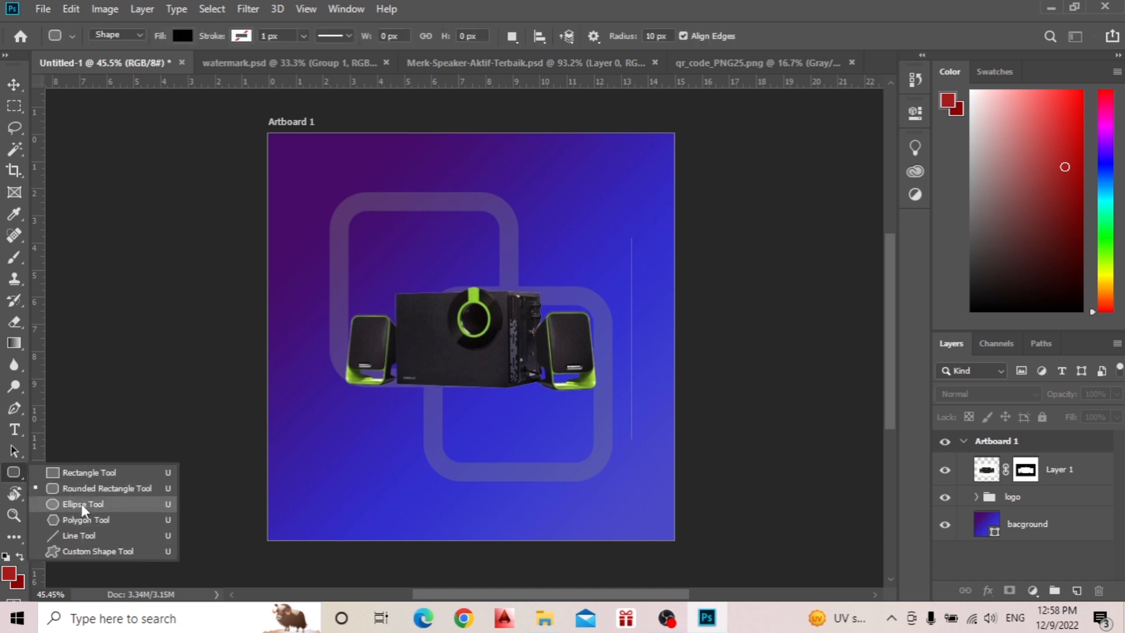
click(83, 505)
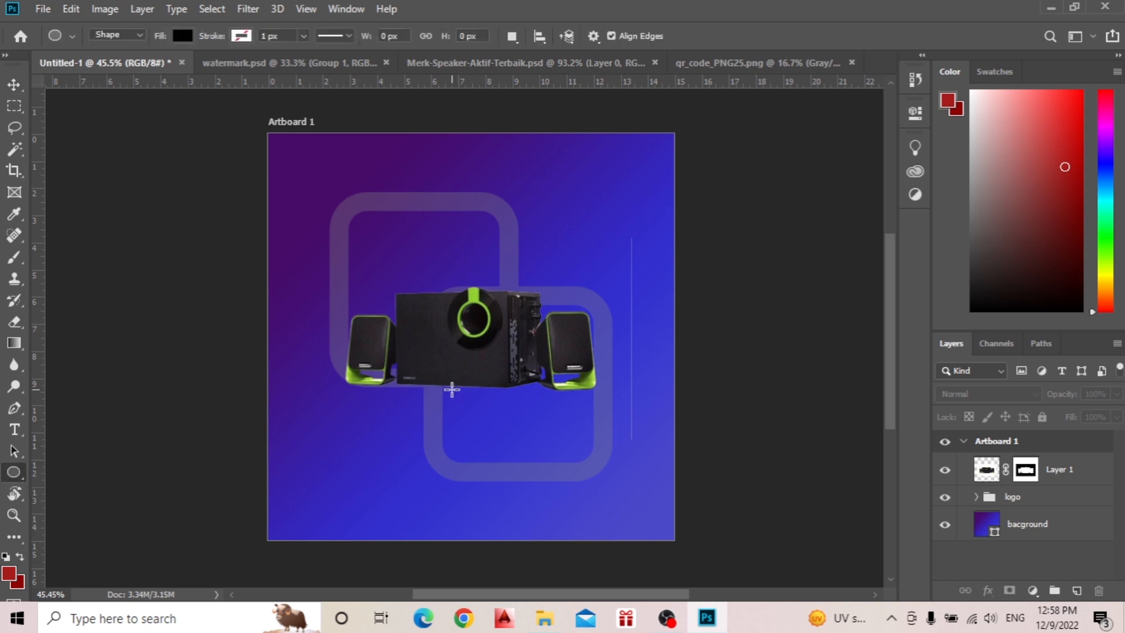
drag(452, 390, 583, 400)
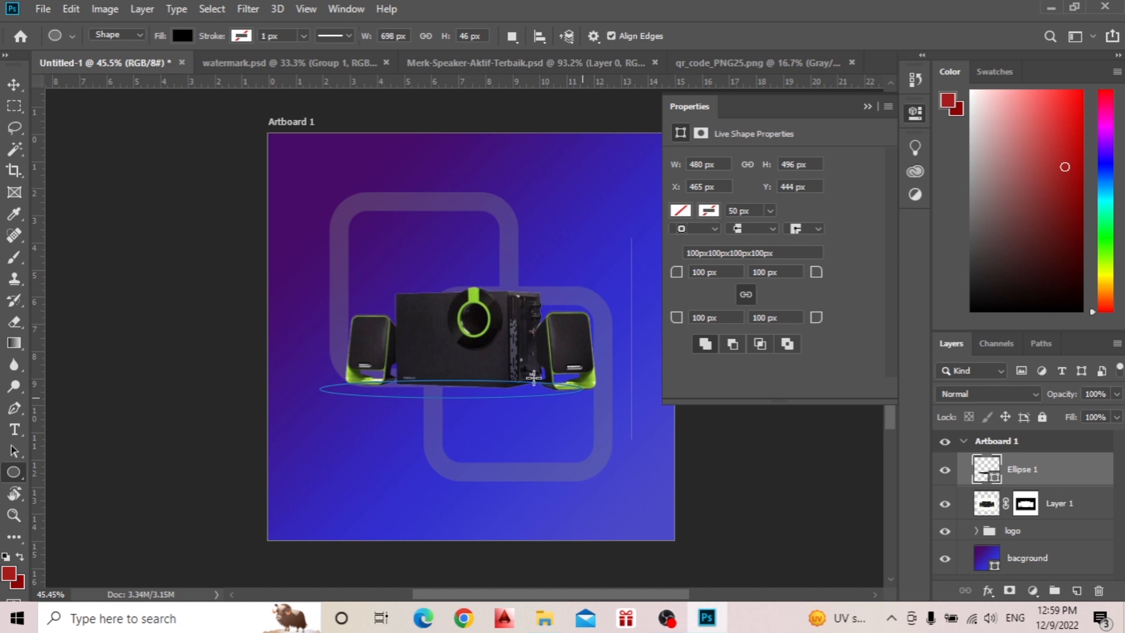
click(868, 106)
Align the ellipse under the speakers, narrow it to about 96% width, and place its layer below the speaker layer.
key(v)
drag(472, 394, 496, 396)
drag(602, 384, 592, 385)
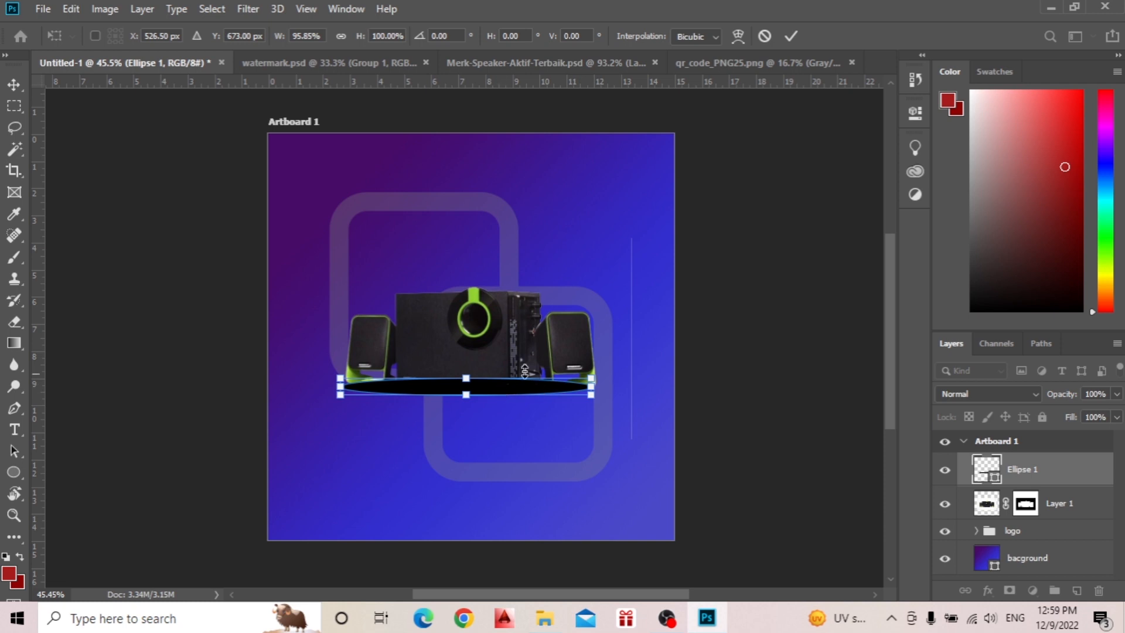
click(788, 36)
drag(1026, 471, 1030, 512)
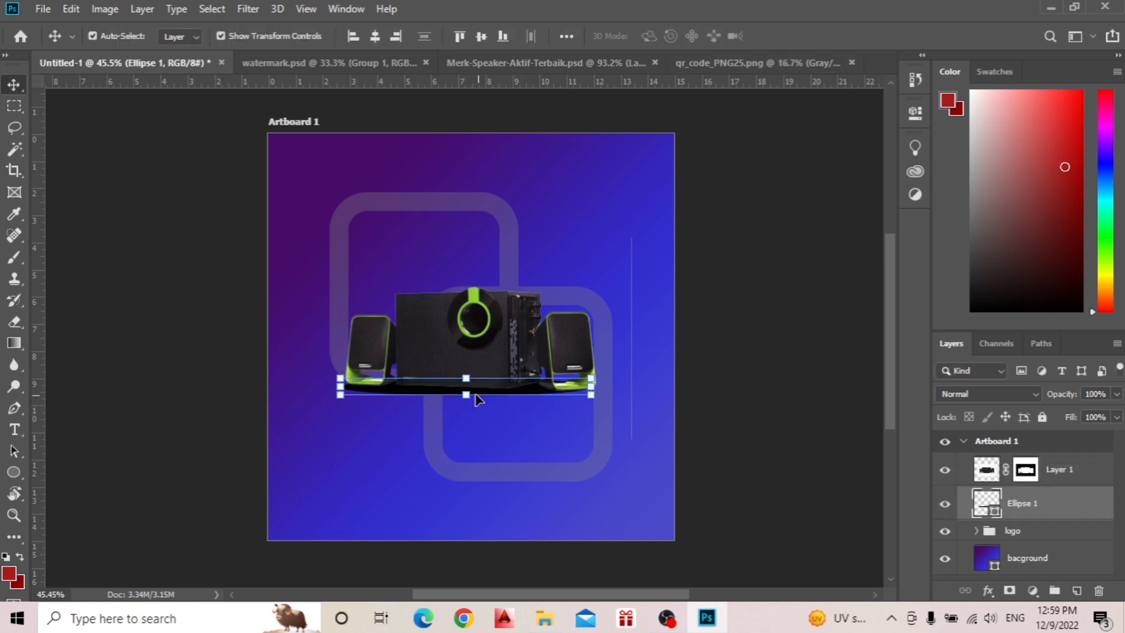
Nudge the ellipse down slightly so more of it extends below the speakers' base.
scroll(427, 390, up, 5)
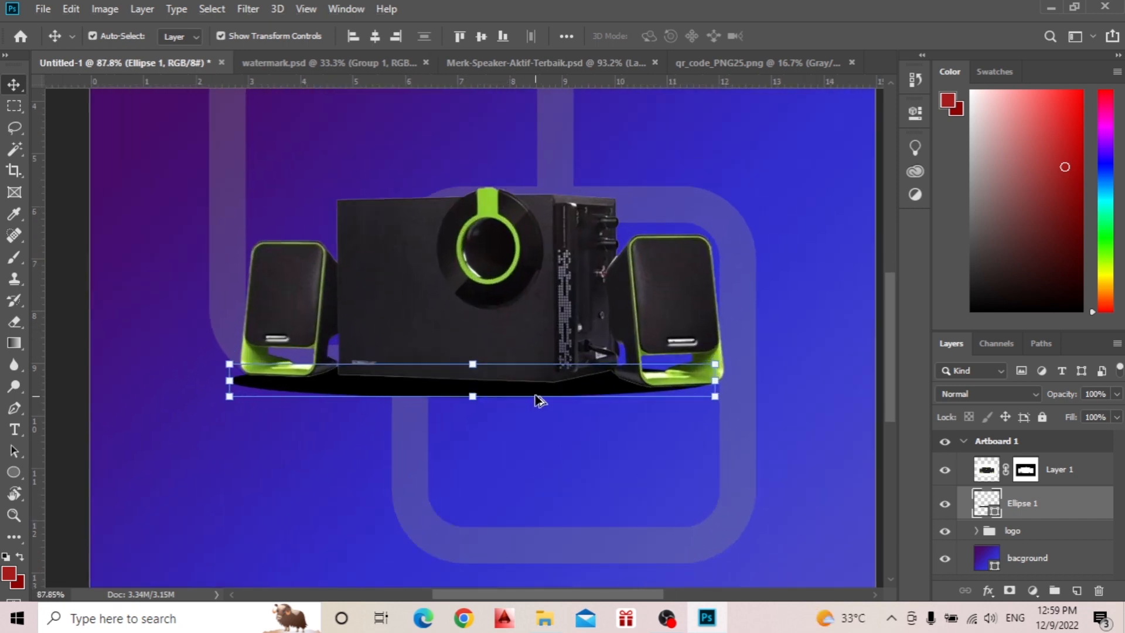
click(592, 389)
key(Down)
key(Down)
key(Down)
key(Down)
key(Down)
key(Down)
key(Down)
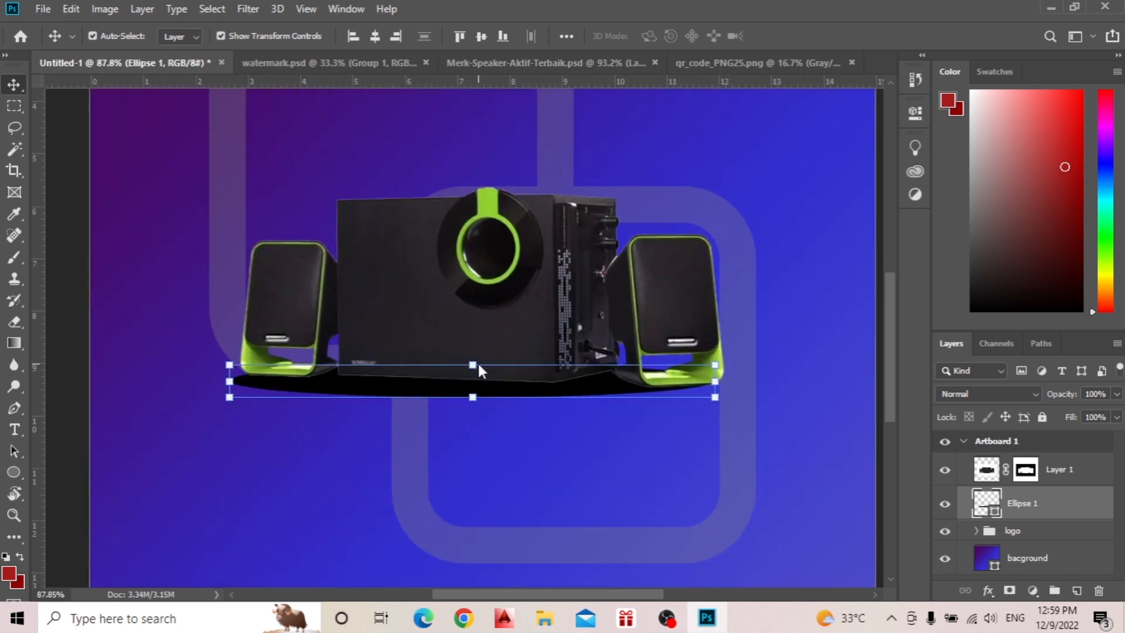
key(Down)
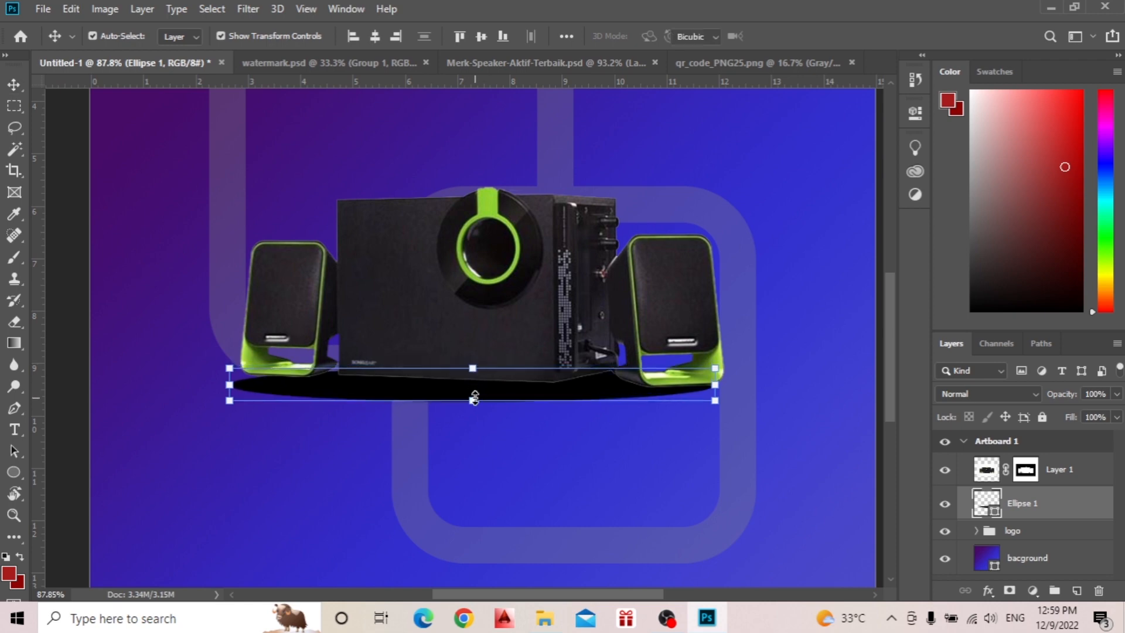
Reduce the ellipse to about 93% height and 97% width, trimming its lower edge and left end.
click(474, 398)
drag(475, 395, 474, 394)
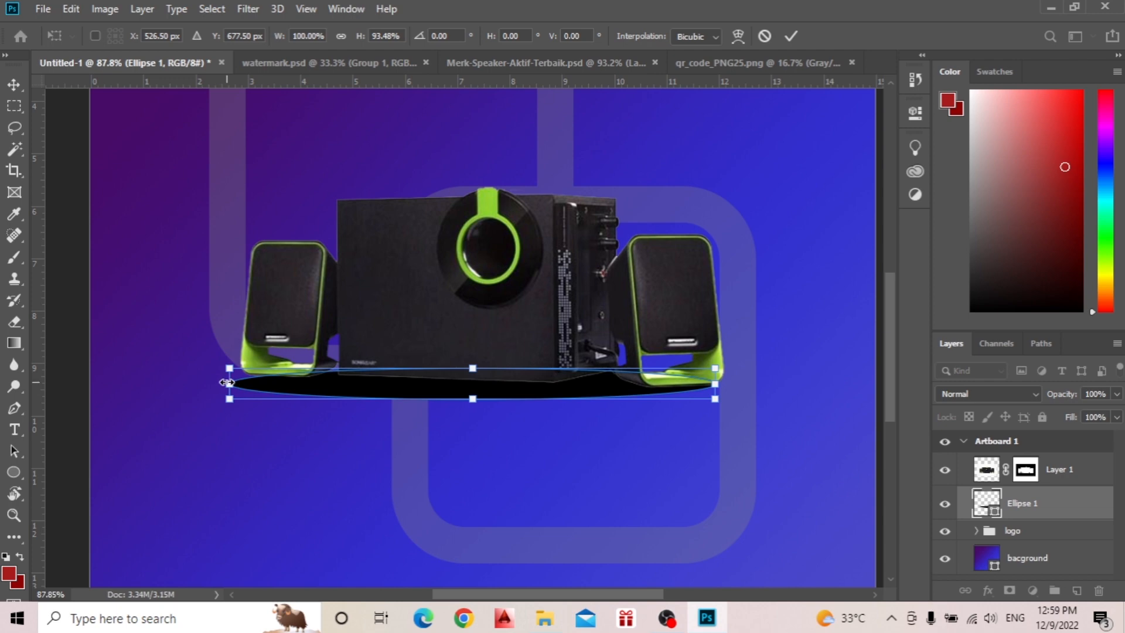
drag(227, 382, 241, 383)
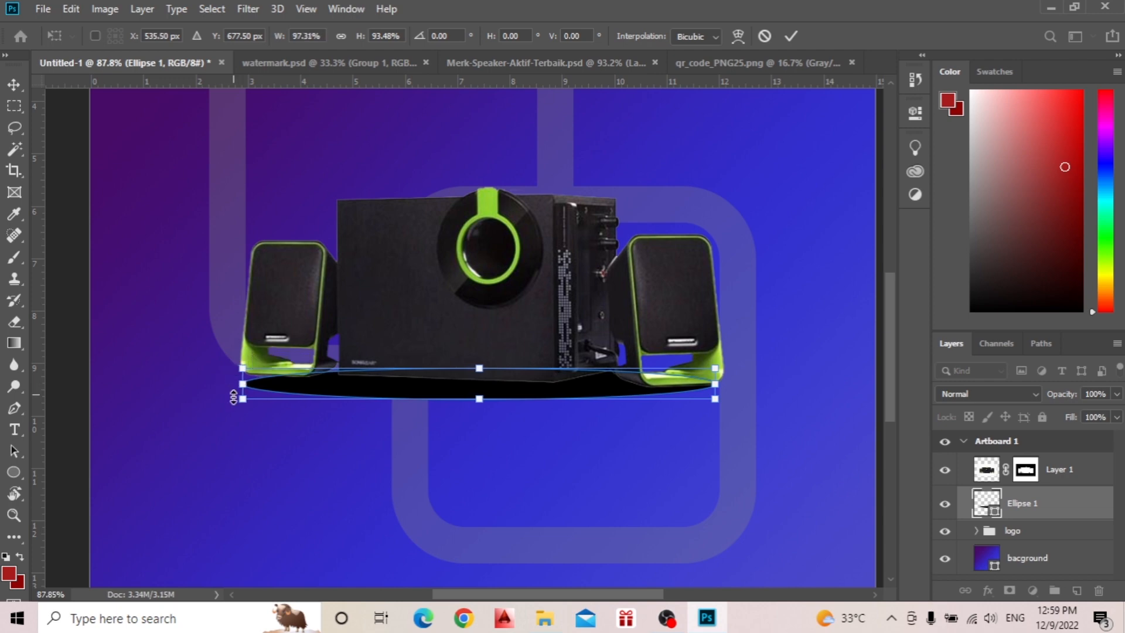
click(791, 36)
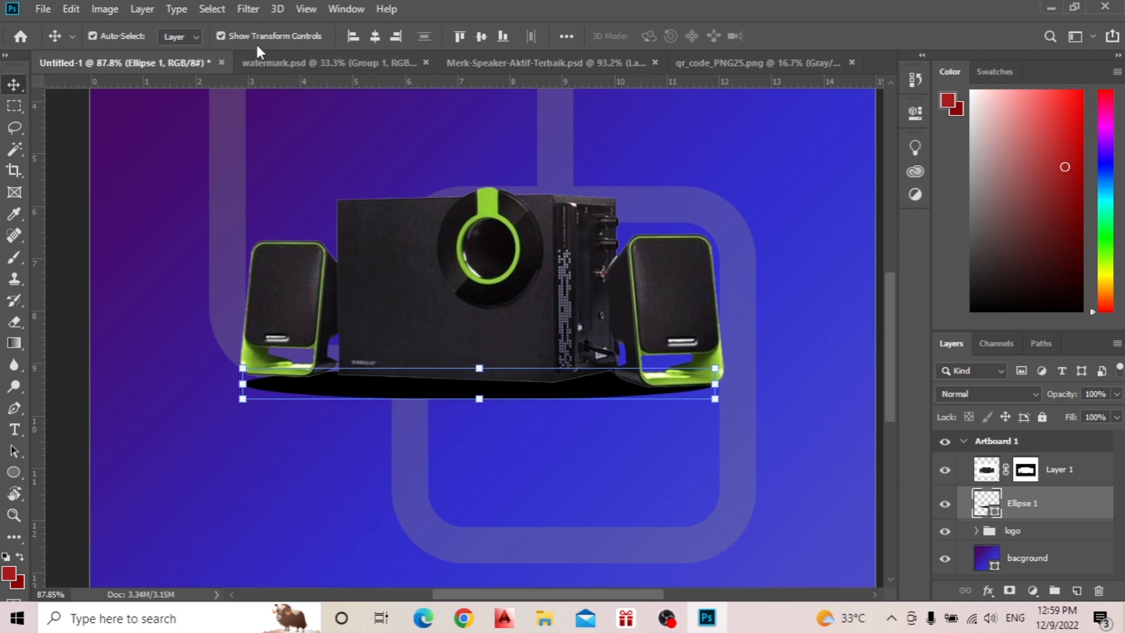
Convert the ellipse to a smart object and apply a Gaussian Blur with a radius of about 11.1 pixels.
click(236, 12)
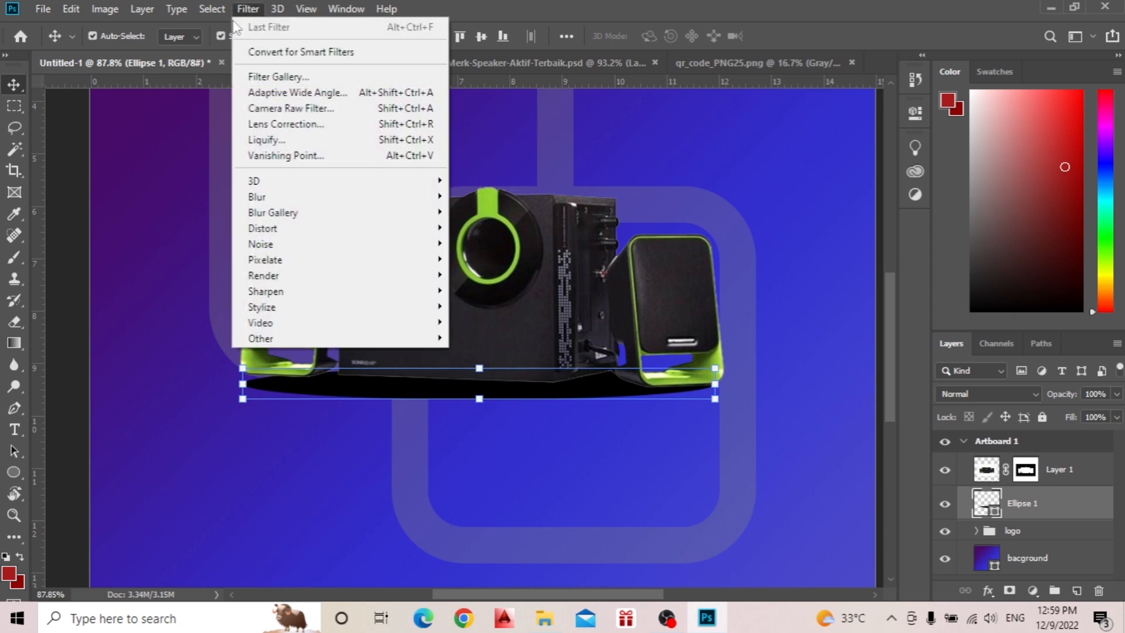
mouse_move(285, 215)
mouse_move(369, 200)
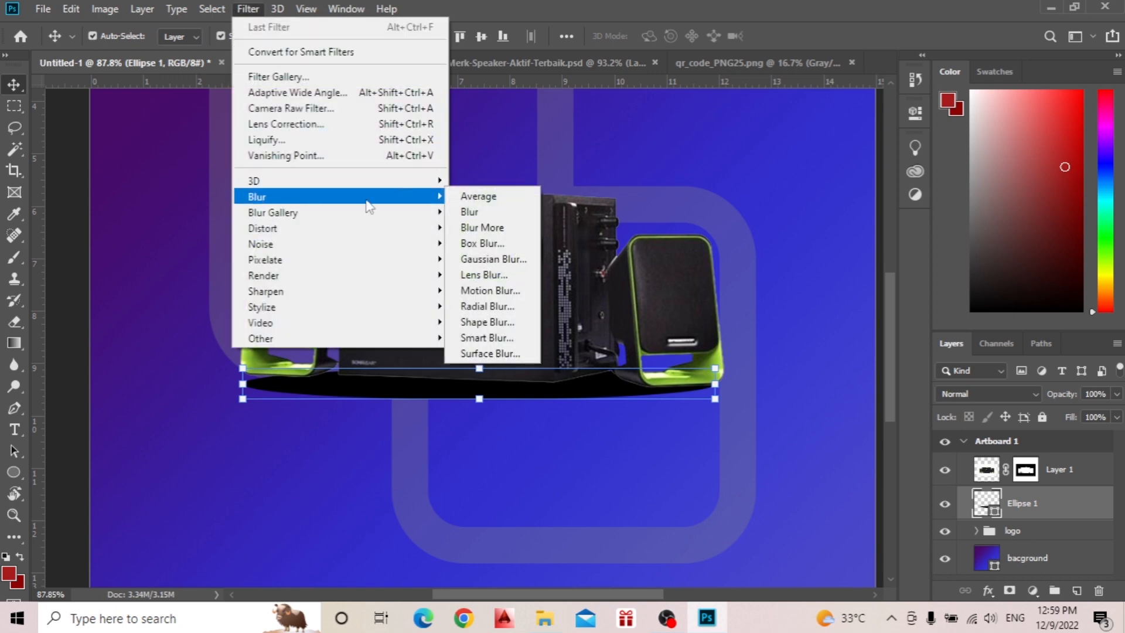
click(508, 260)
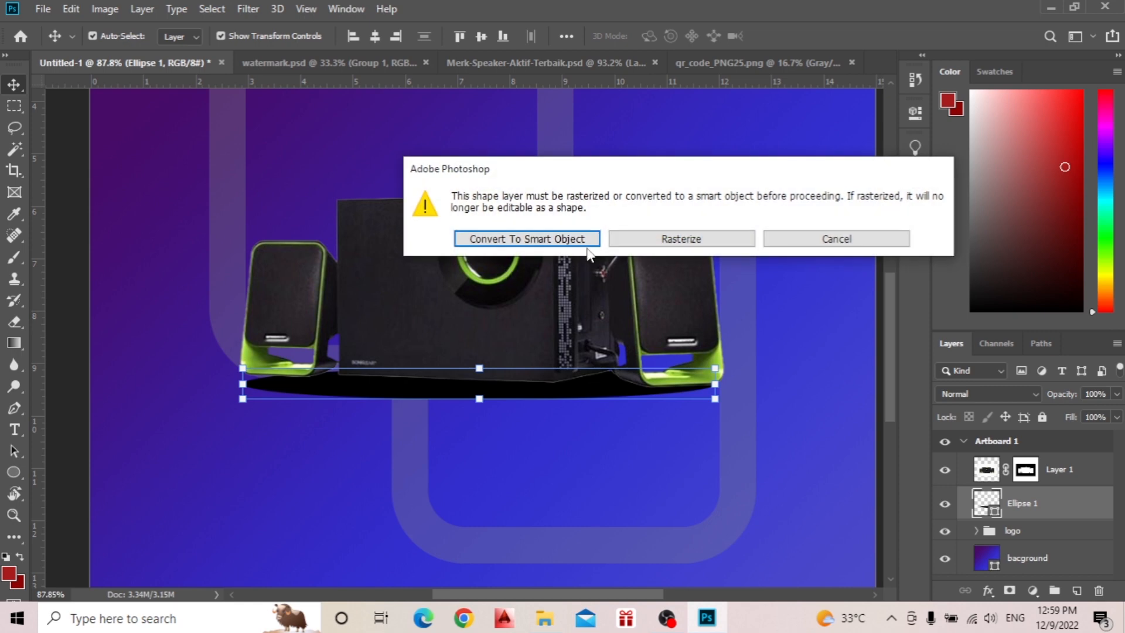
click(526, 239)
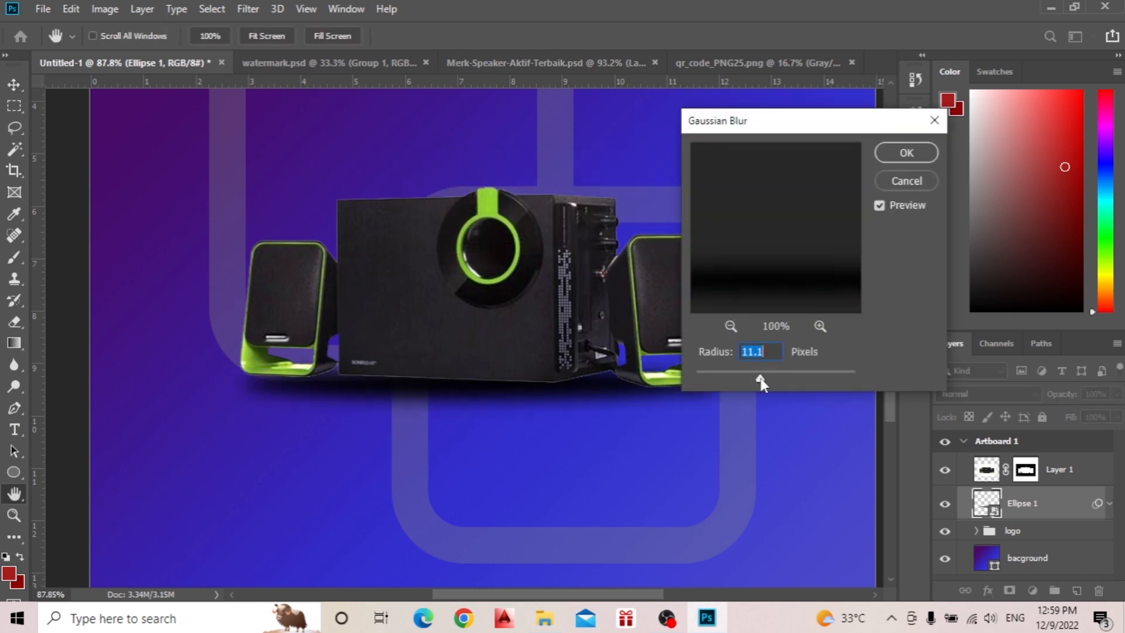
mouse_move(761, 382)
mouse_down()
mouse_move(747, 381)
mouse_move(762, 382)
mouse_up()
click(895, 153)
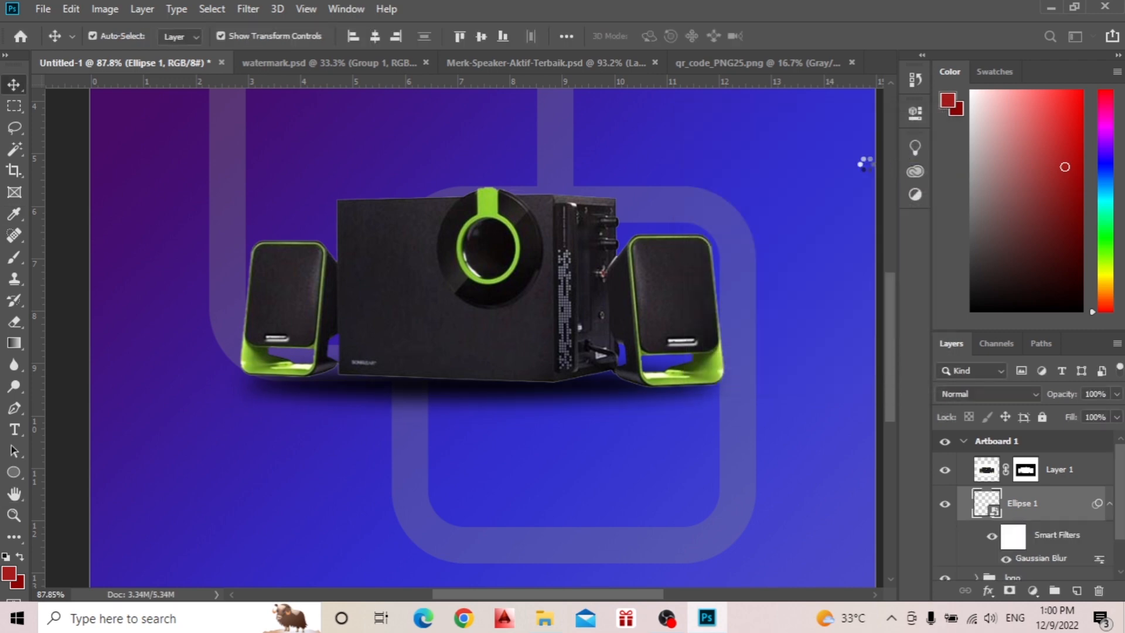
Fine-tune the blurred shadow's vertical position beneath the speakers in small nudges up and down.
key(Up)
key(Up)
key(Up)
key(Up)
key(Up)
key(Up)
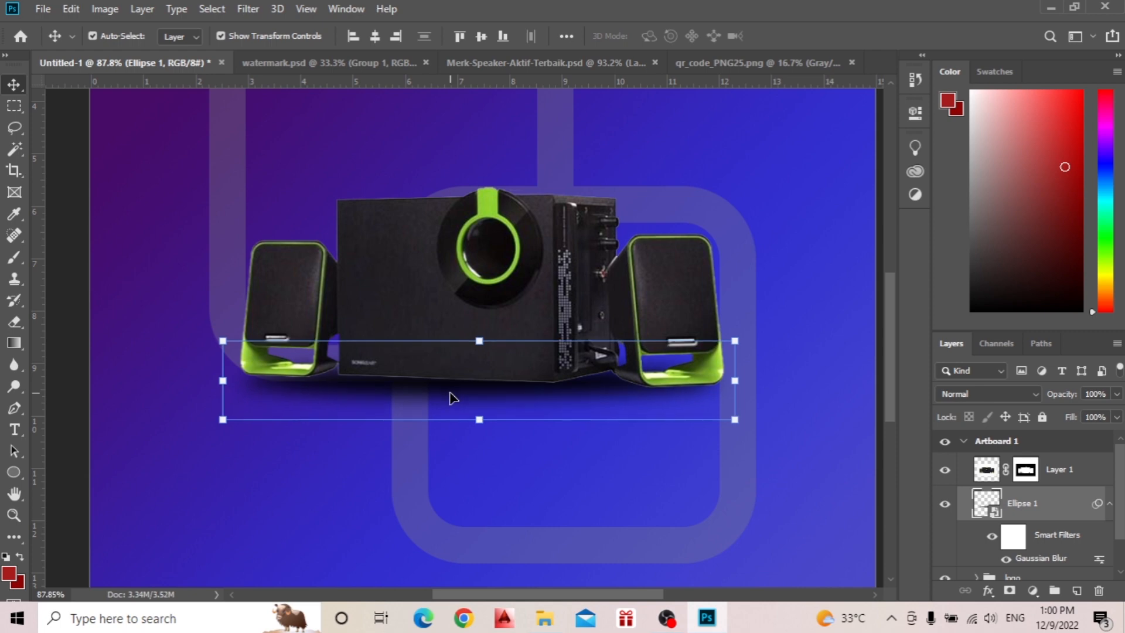
key(Down)
key(Down)
key(Down)
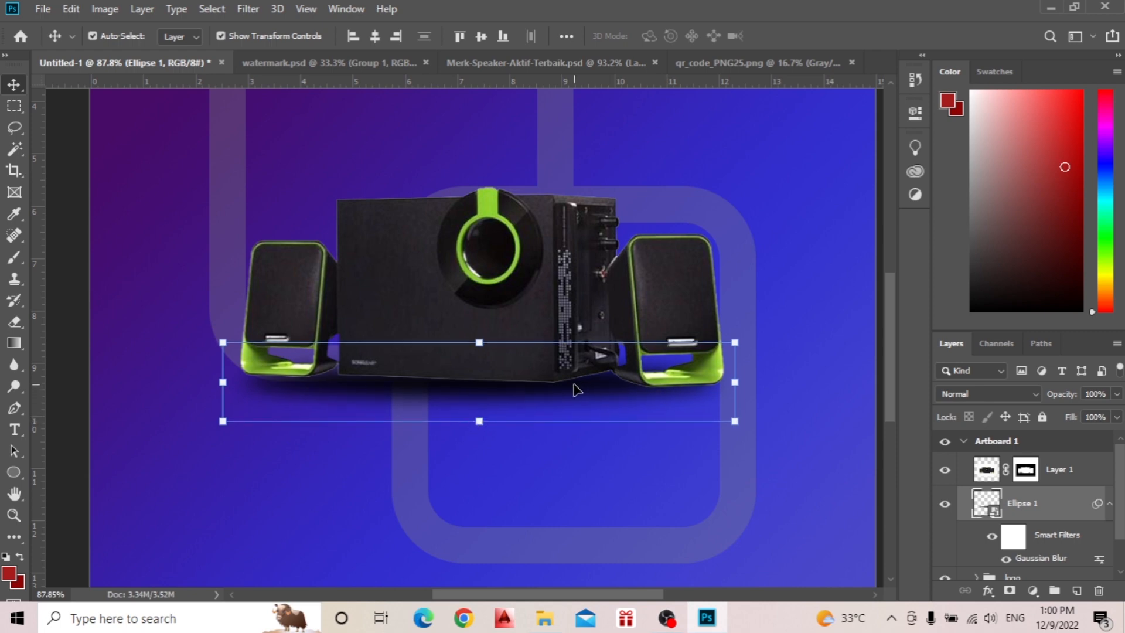
Rotate the blurred shadow about 0.8° clockwise to follow the speakers' base line.
click(751, 334)
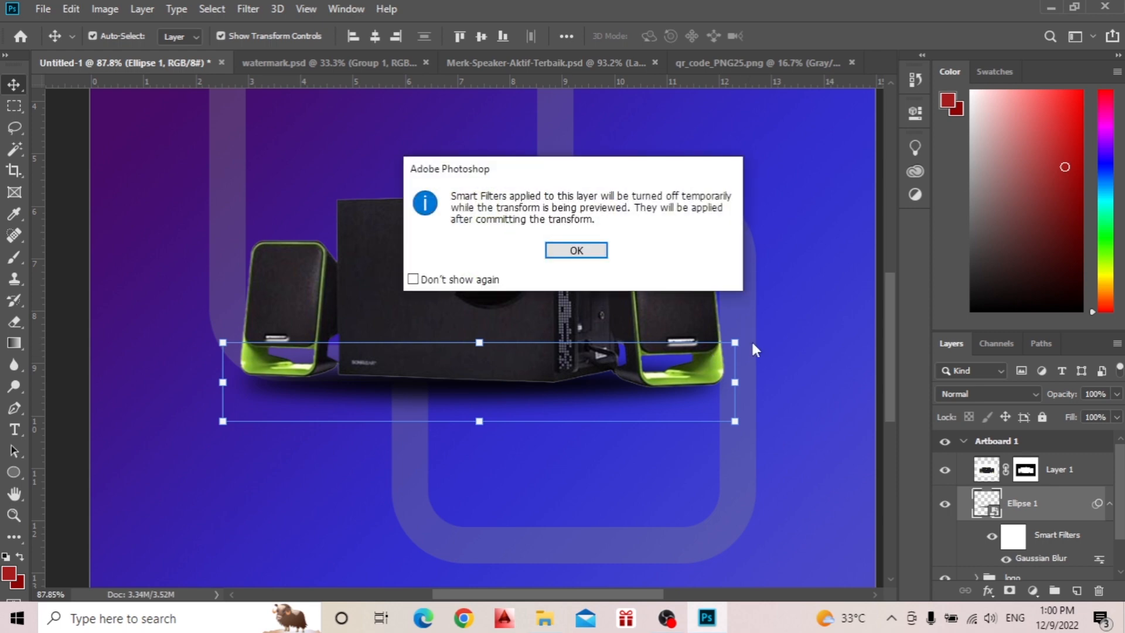
click(575, 249)
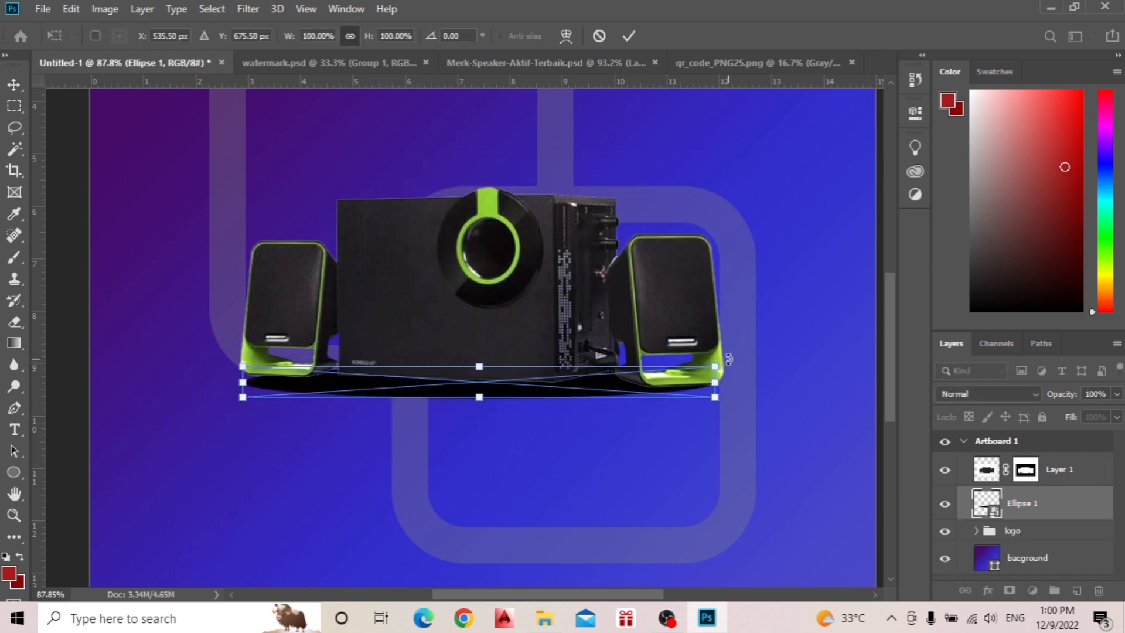
drag(731, 359, 731, 363)
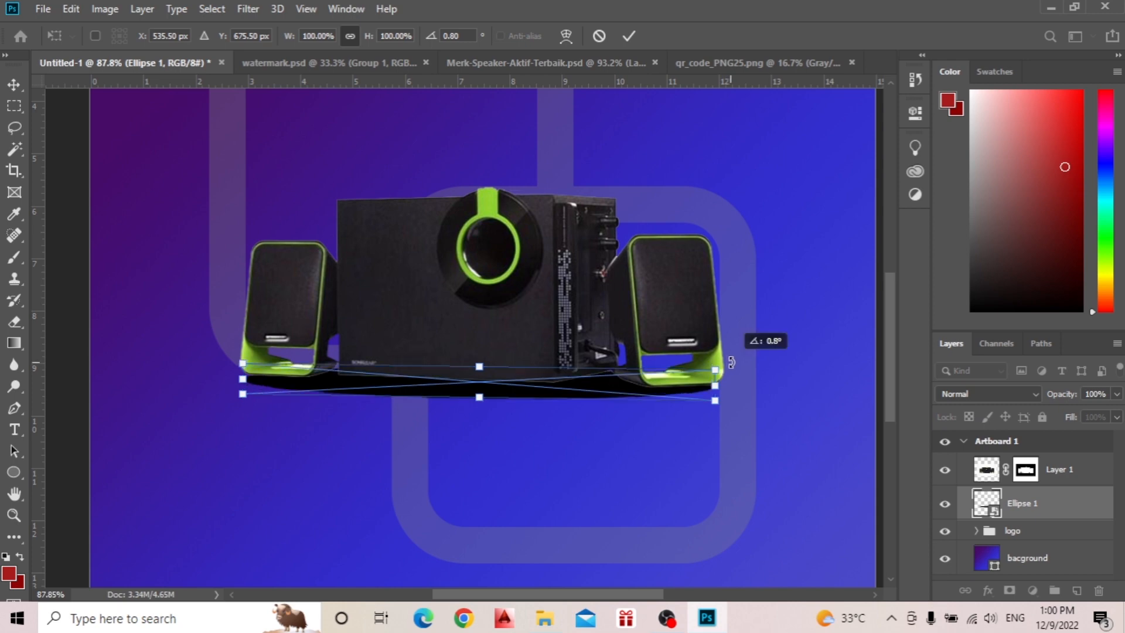
click(630, 36)
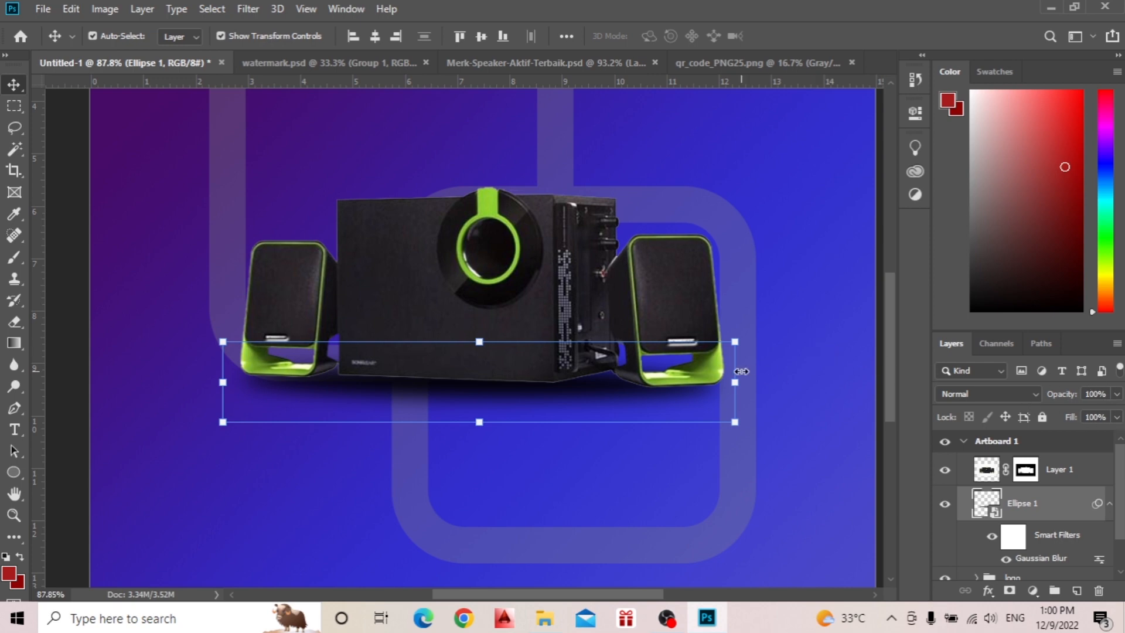
Set the shadow layer's fill to 85% and its opacity to 83%.
click(1095, 417)
text(85)
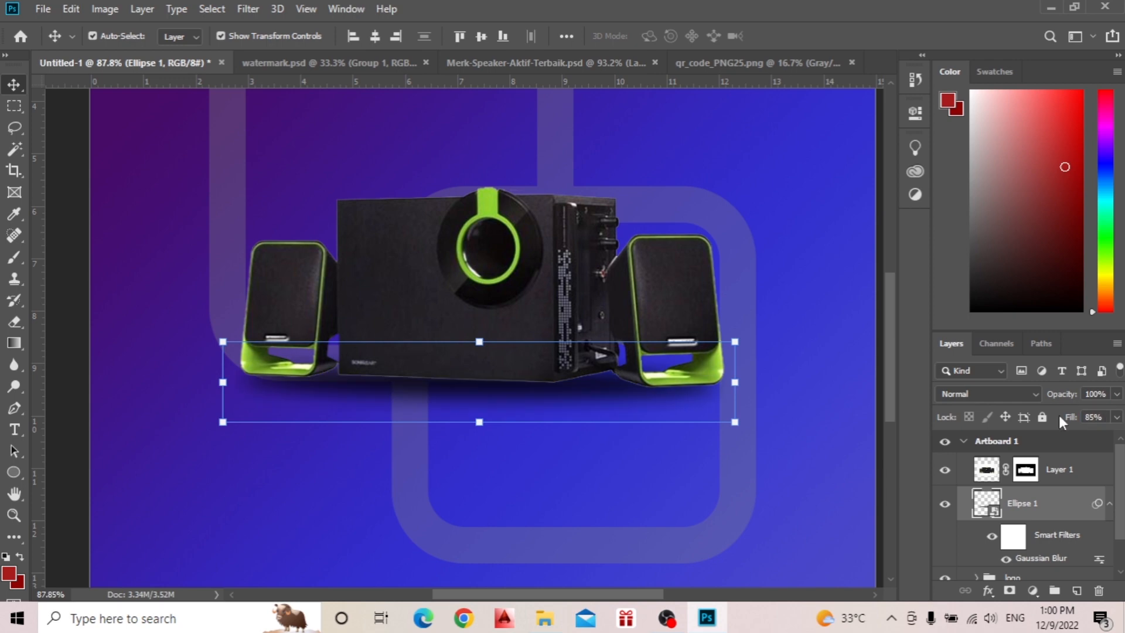
drag(1079, 401, 1059, 401)
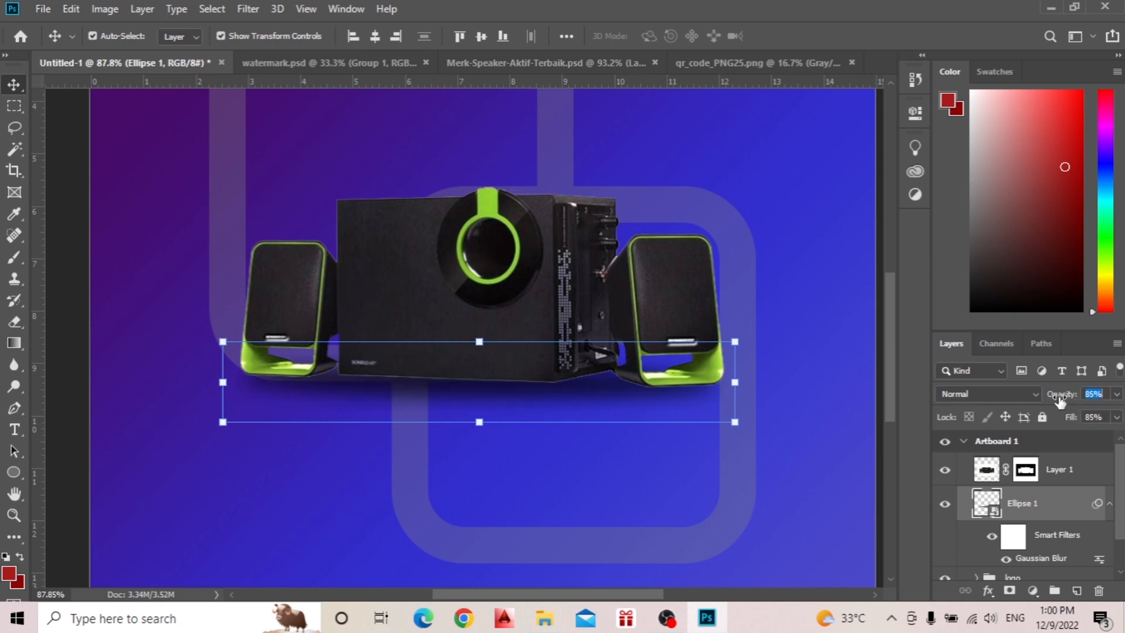
click(851, 396)
scroll(463, 373, down, 3)
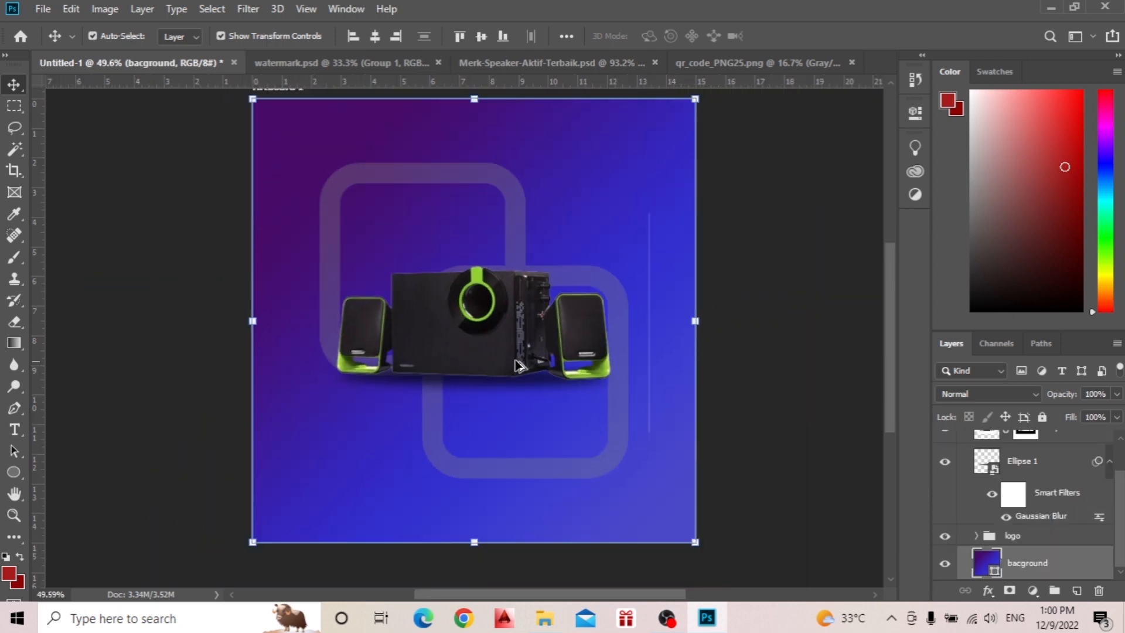
Group the speaker layer together with its blurred ellipse shadow layer.
scroll(517, 360, down, 2)
click(734, 301)
scroll(395, 406, down, 3)
scroll(395, 407, up, 2)
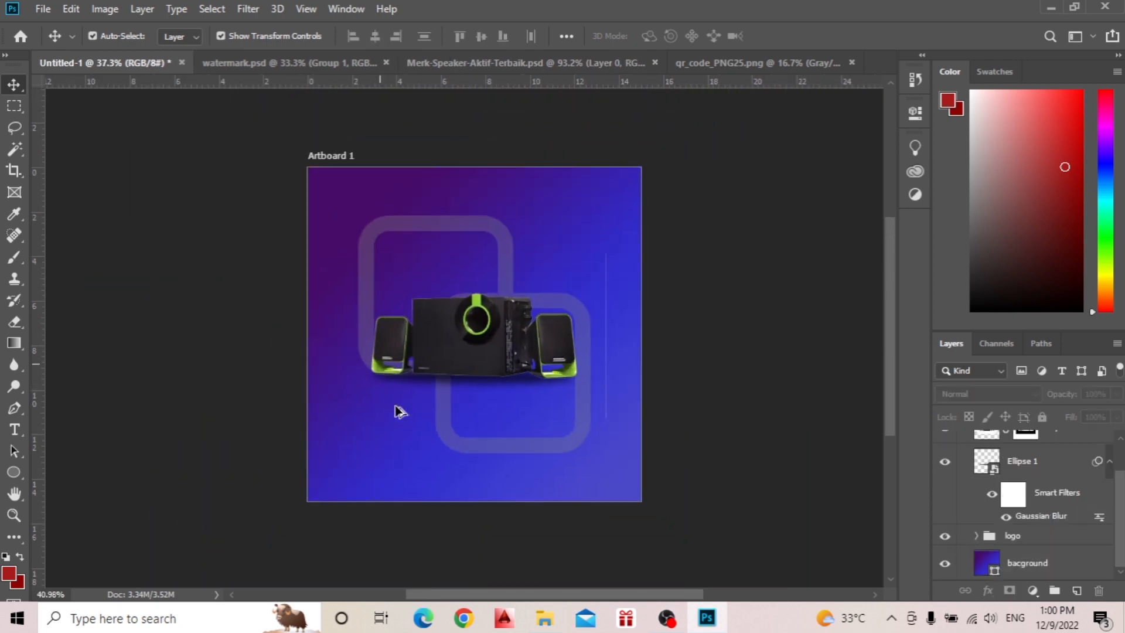
scroll(401, 412, up, 1)
scroll(1046, 488, up, 1)
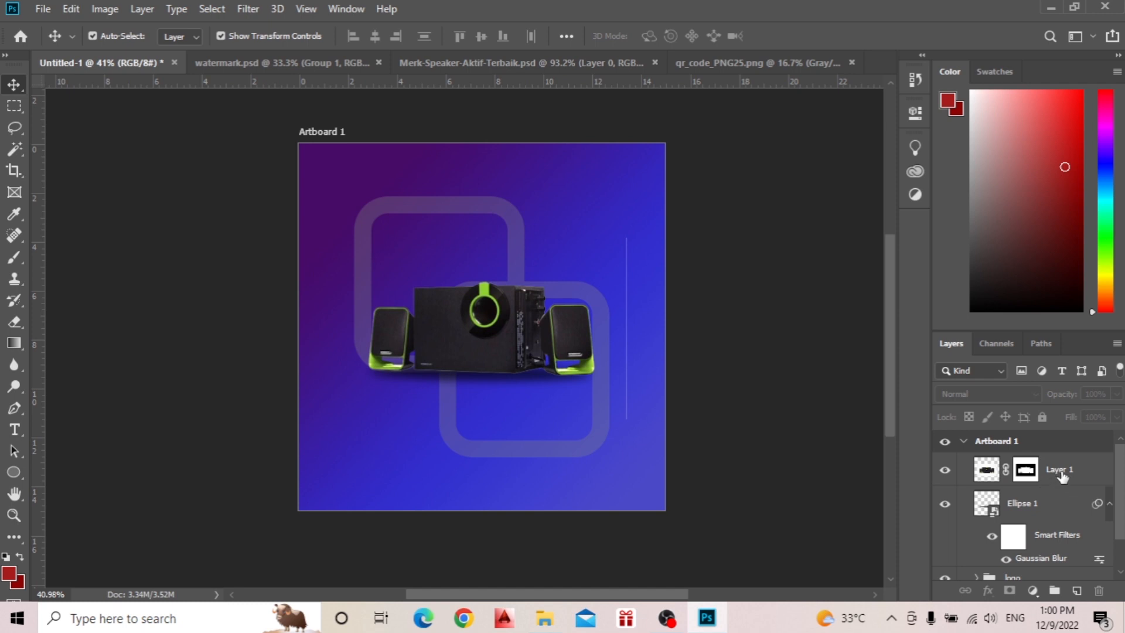
click(1062, 474)
scroll(1058, 487, down, 1)
click(1030, 472)
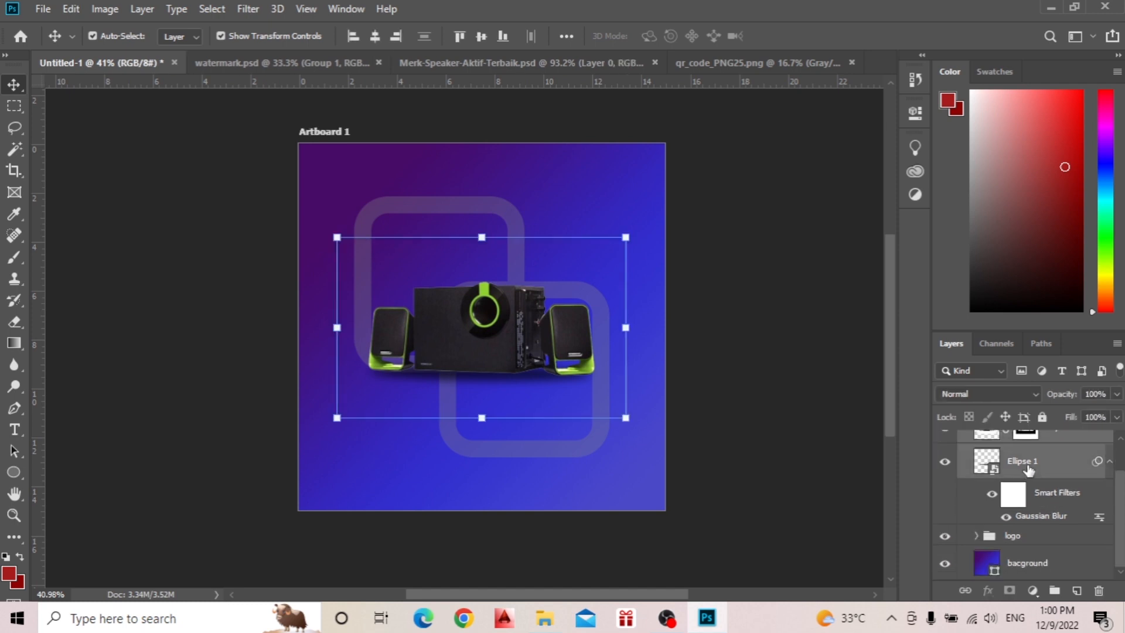
key(ctrl+g)
Rename the new speaker and shadow group as product.
double_click(1028, 464)
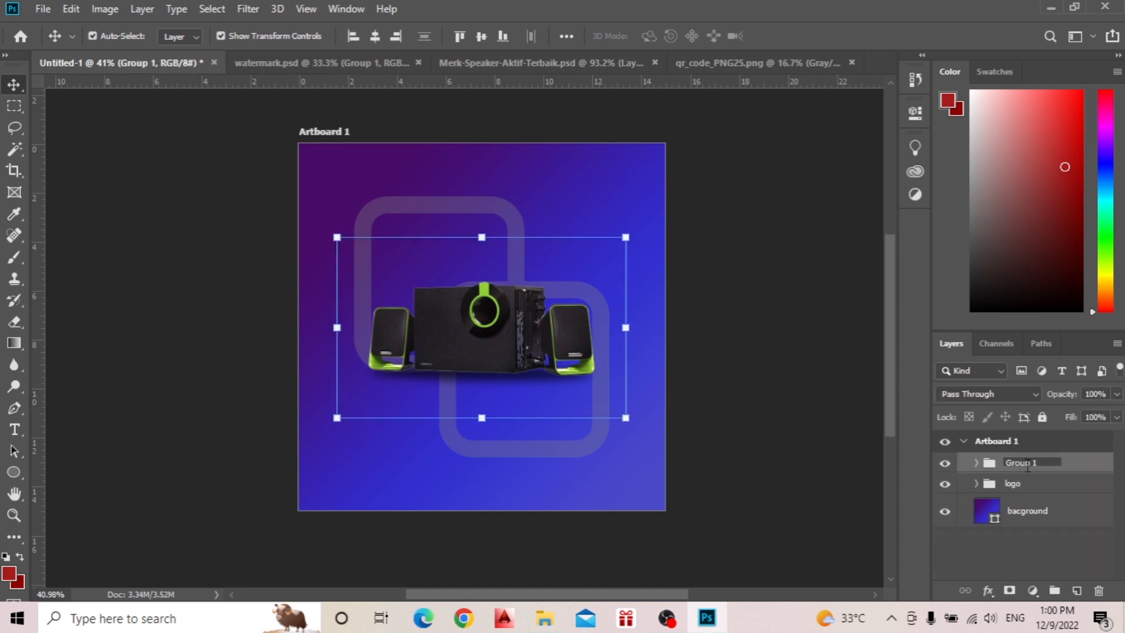
text(product)
key(Return)
scroll(327, 346, up, 2)
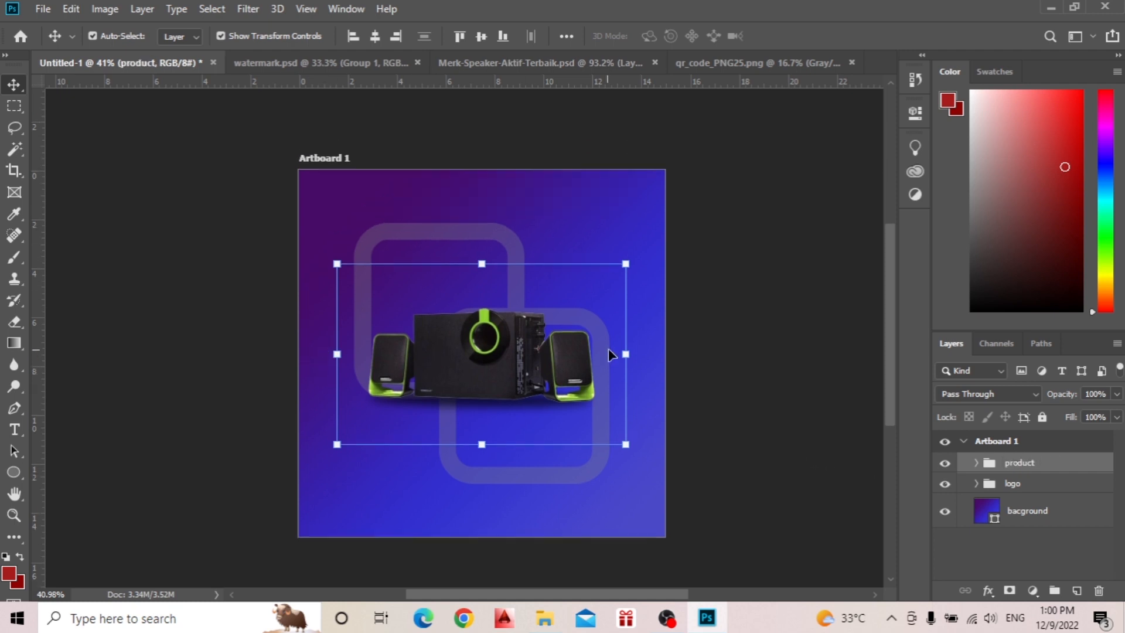
Paint black on the speaker layer's mask to hide the thin stray line beside the right speaker, and collapse the product group.
click(705, 350)
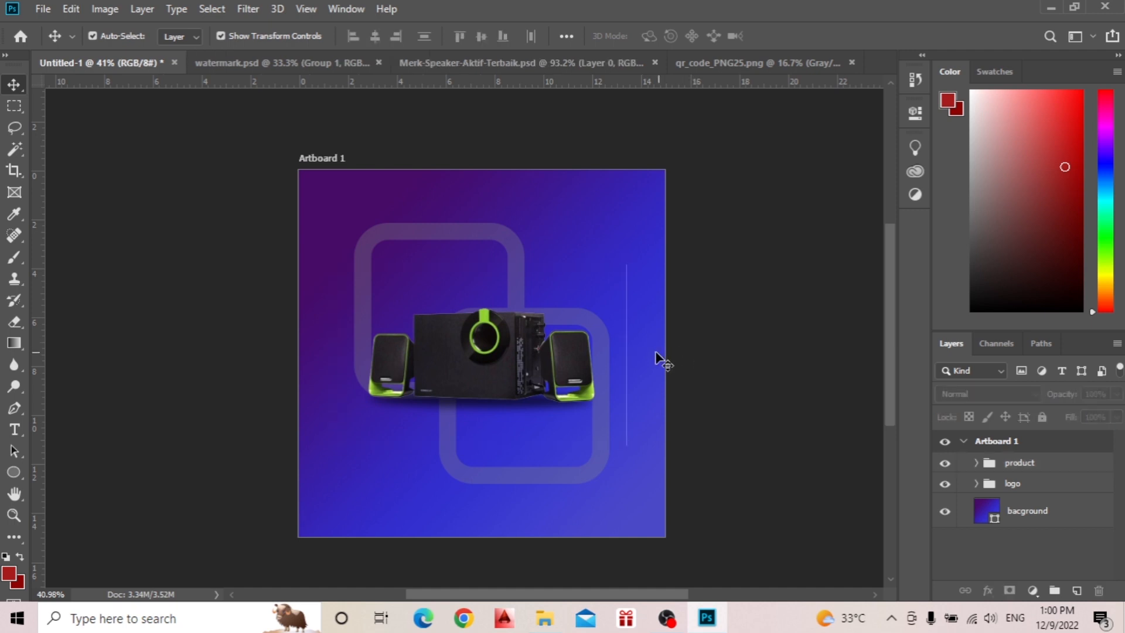
click(577, 373)
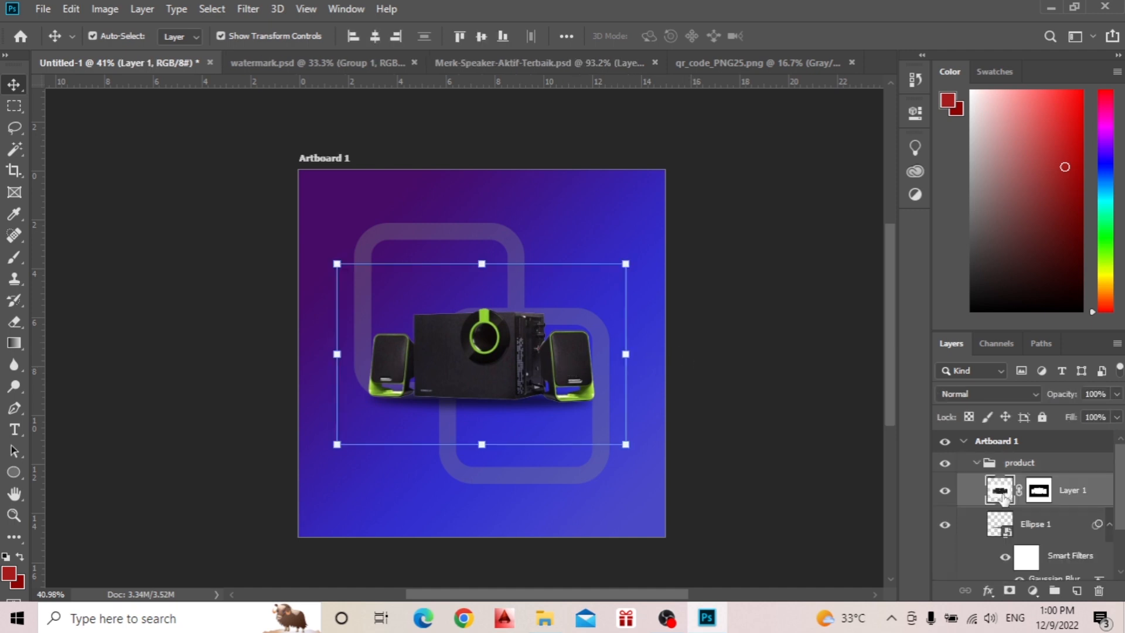
click(1039, 490)
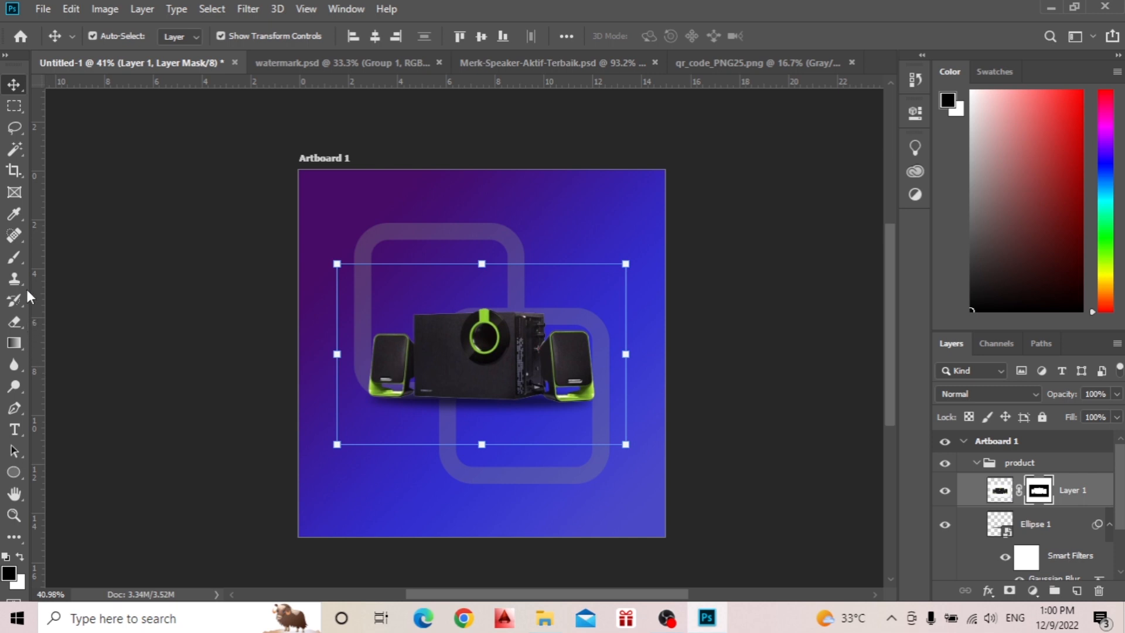
click(14, 256)
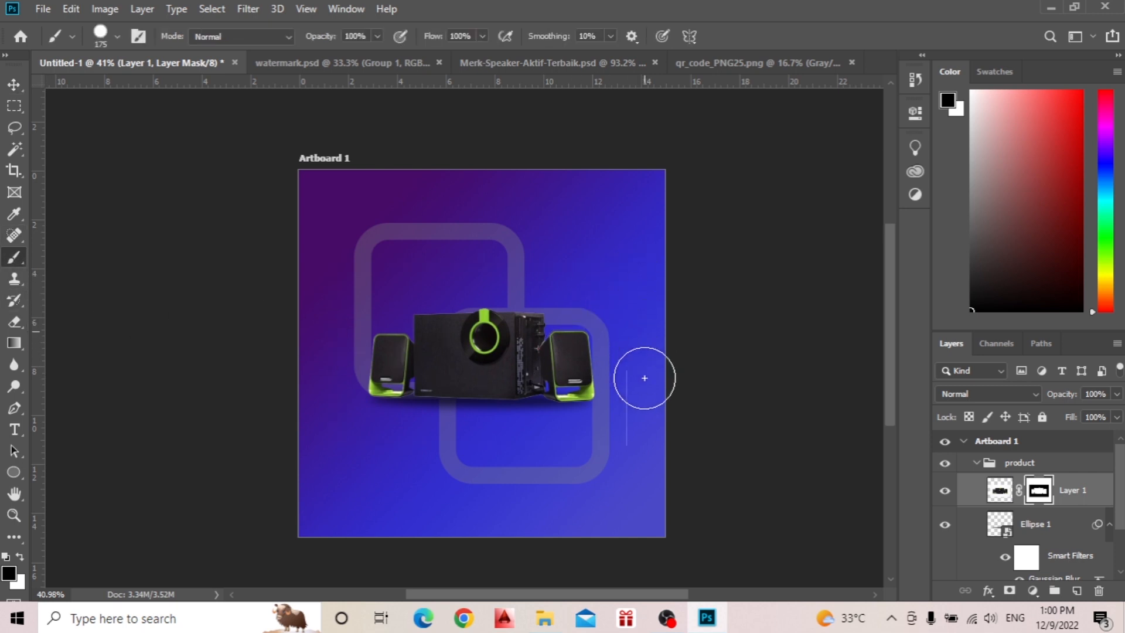
key(v)
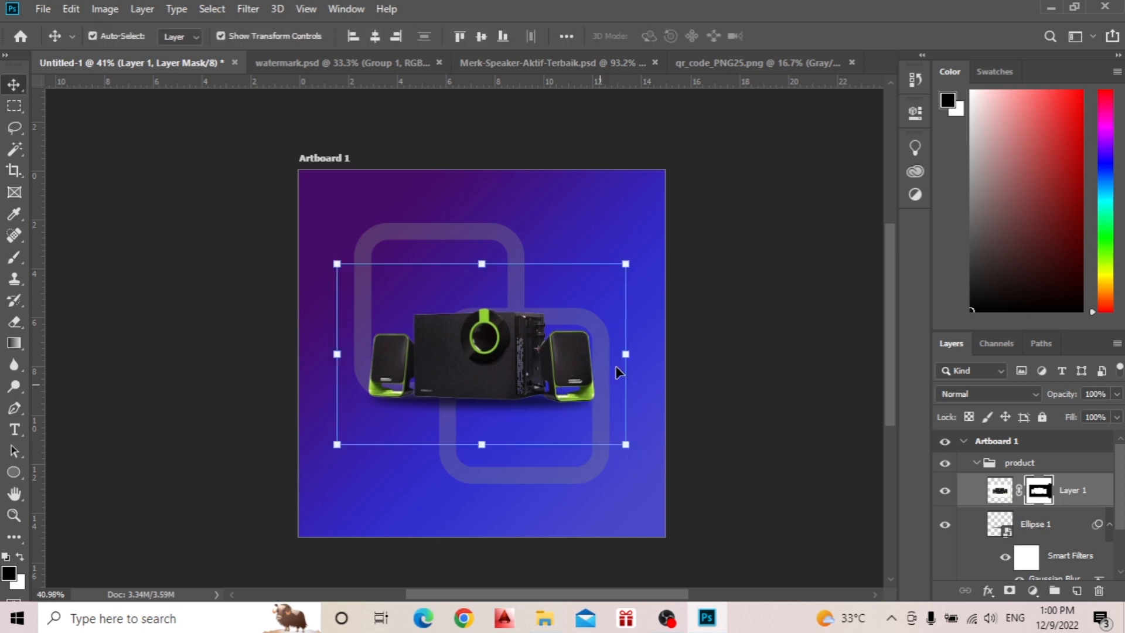
click(757, 299)
click(977, 463)
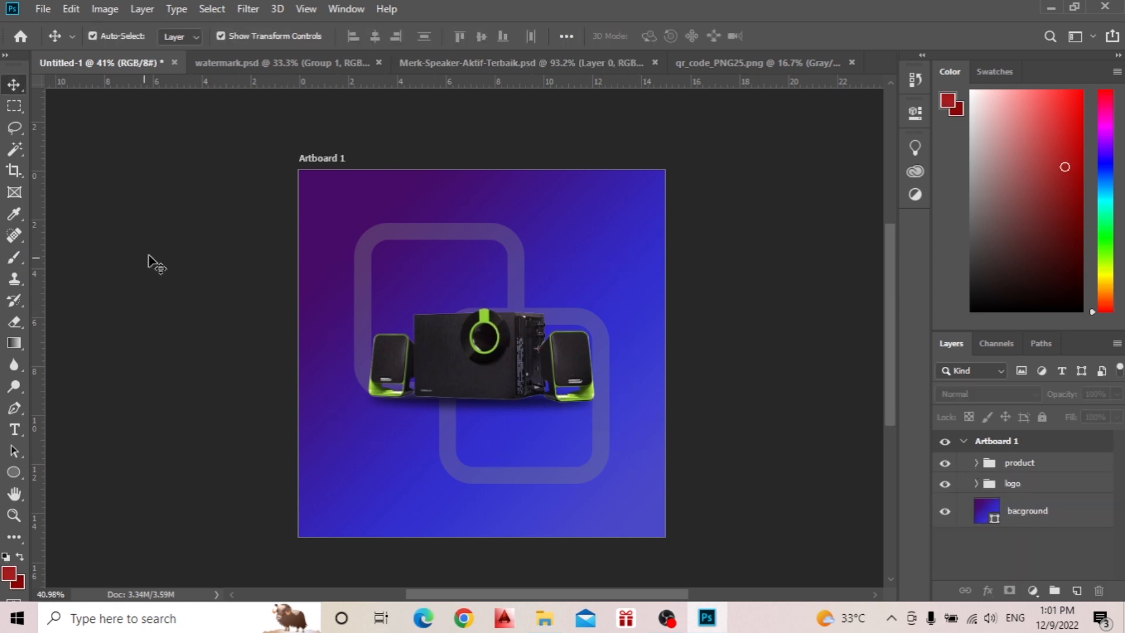
Add the white title text "Thousand Design Sound" in Coolvetica Regular, 52 pt, near the artboard's upper edge.
key(t)
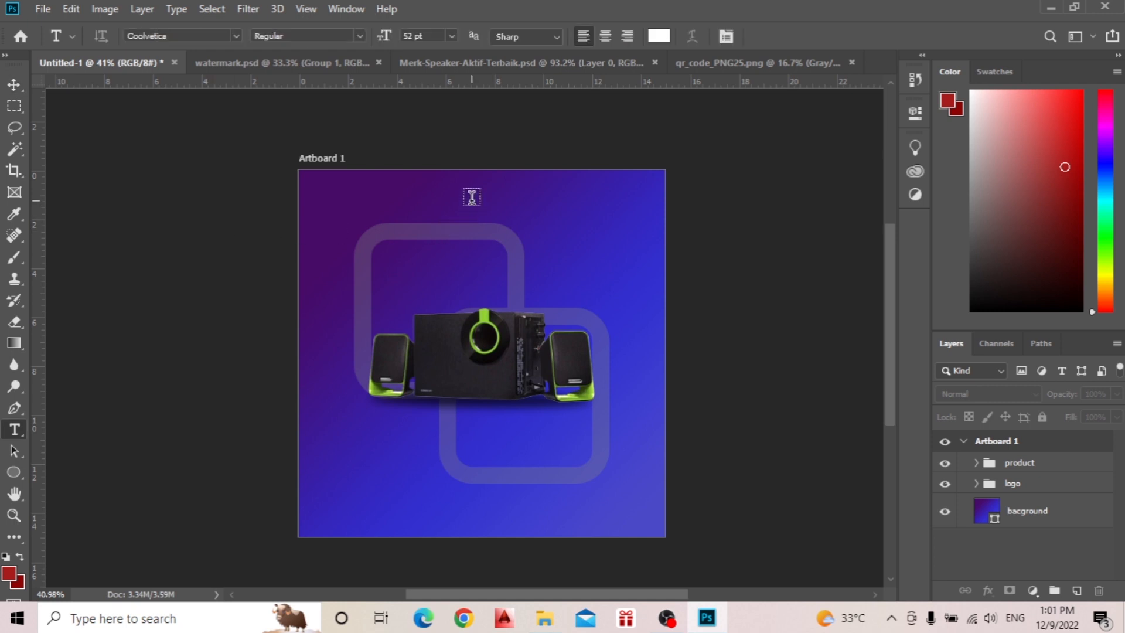
click(473, 189)
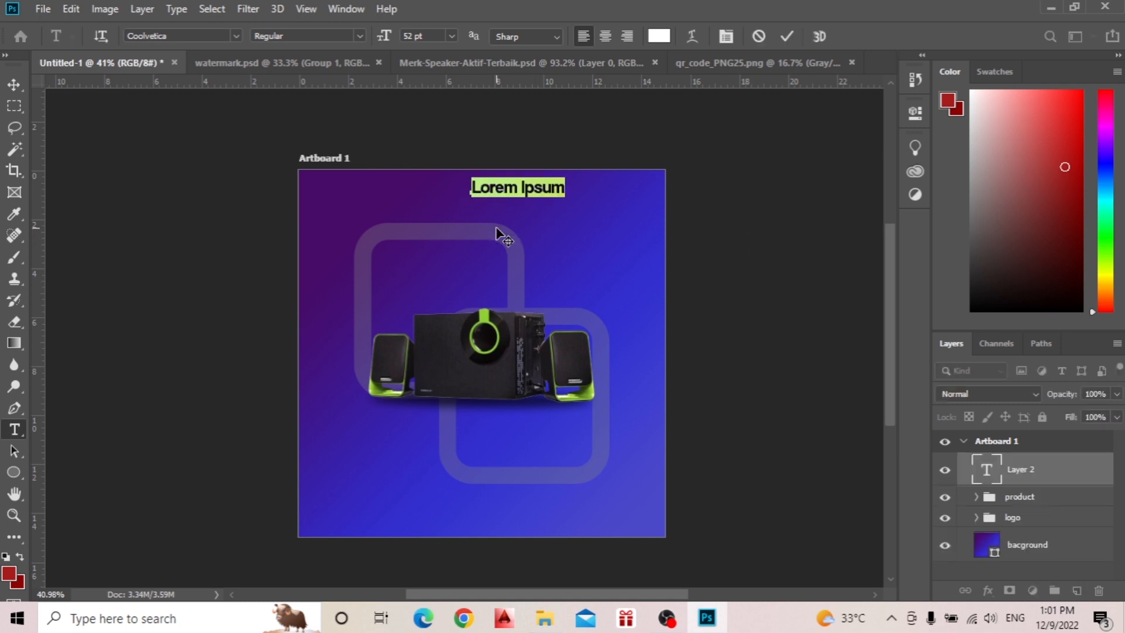
key(BackSpace)
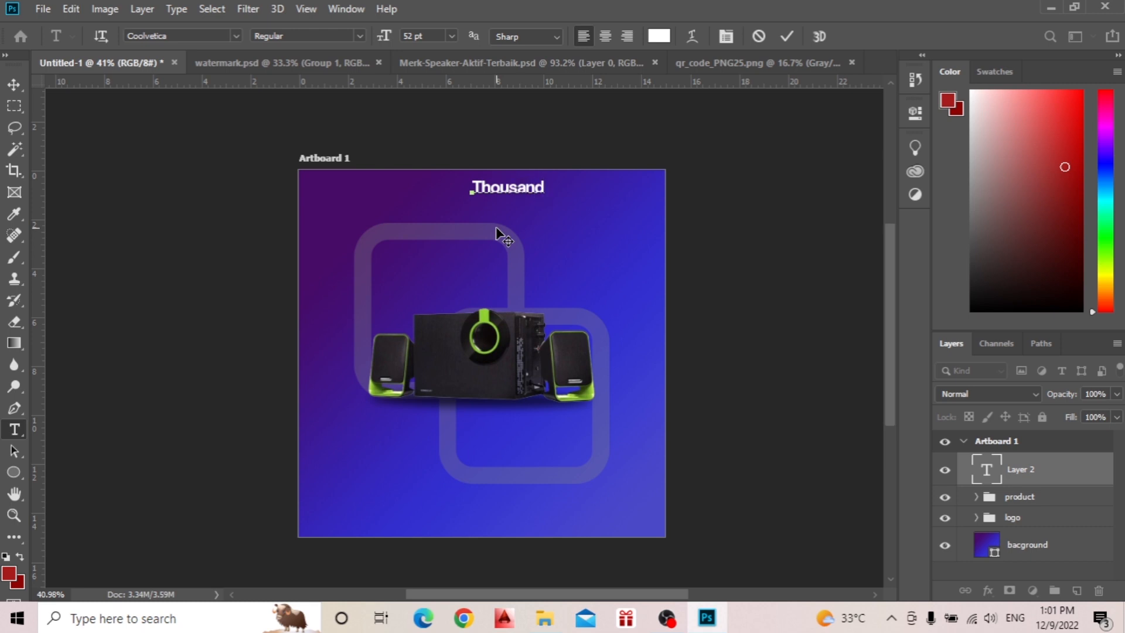
text(Thousand Desig )
text( Sound)
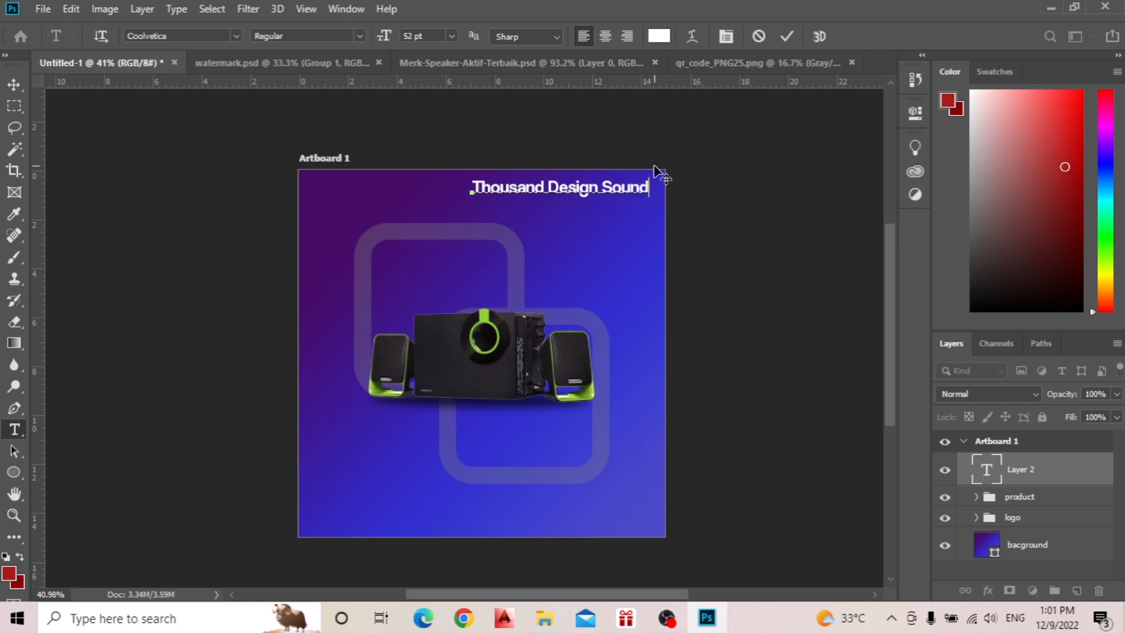
click(788, 36)
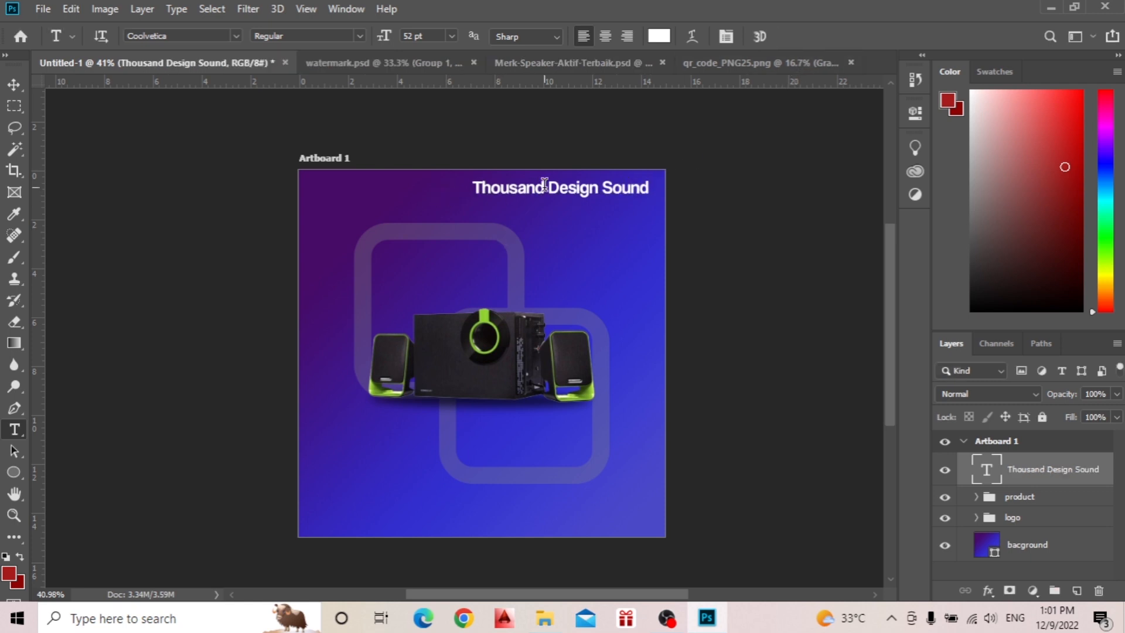
Center the title horizontally on the artboard, place it at the upper edge and scale it to about 138%.
key(v)
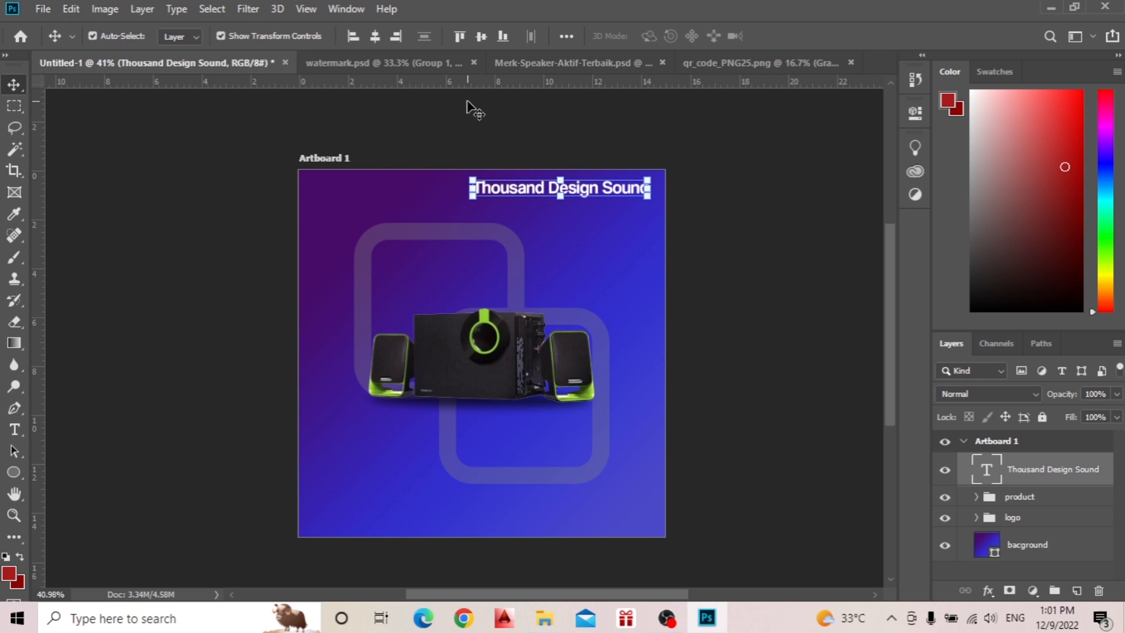
click(481, 37)
click(378, 36)
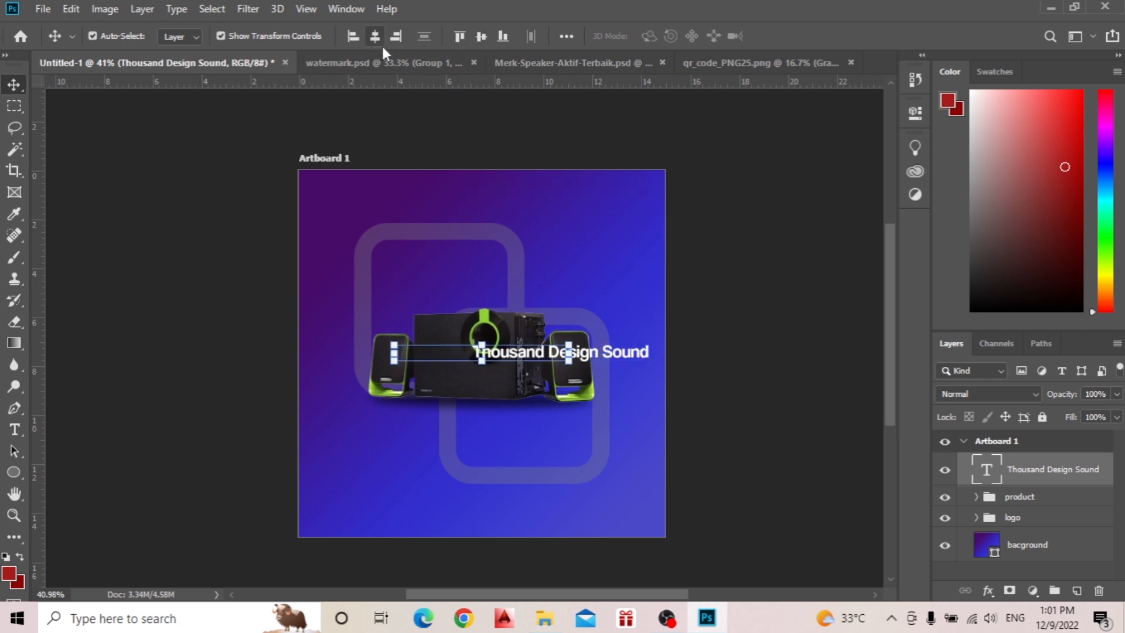
drag(510, 359, 606, 206)
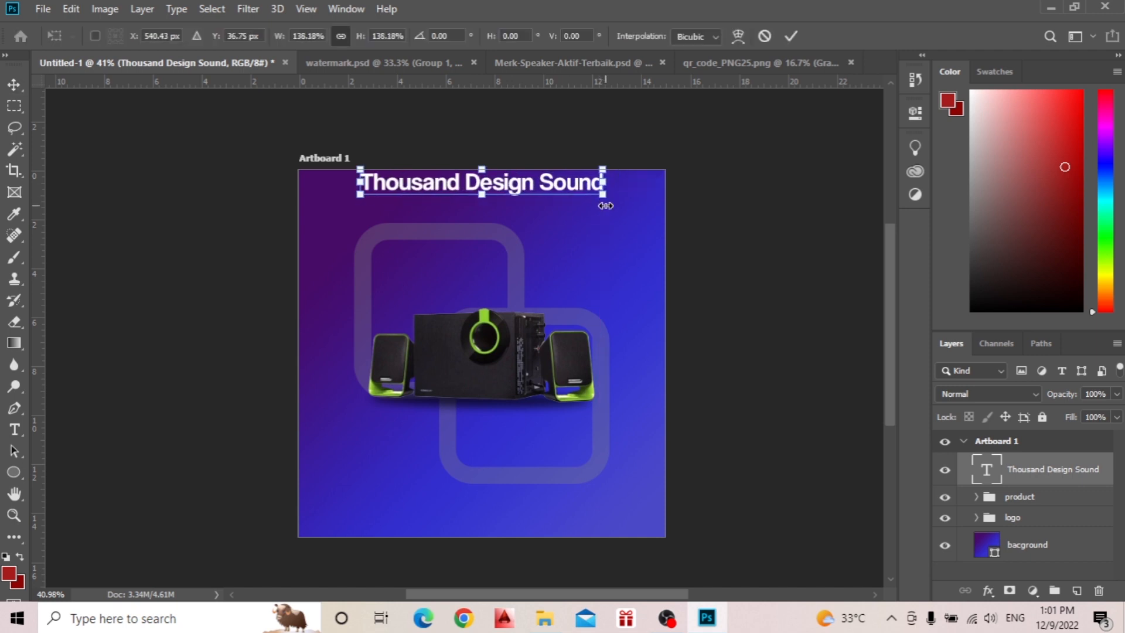
click(790, 37)
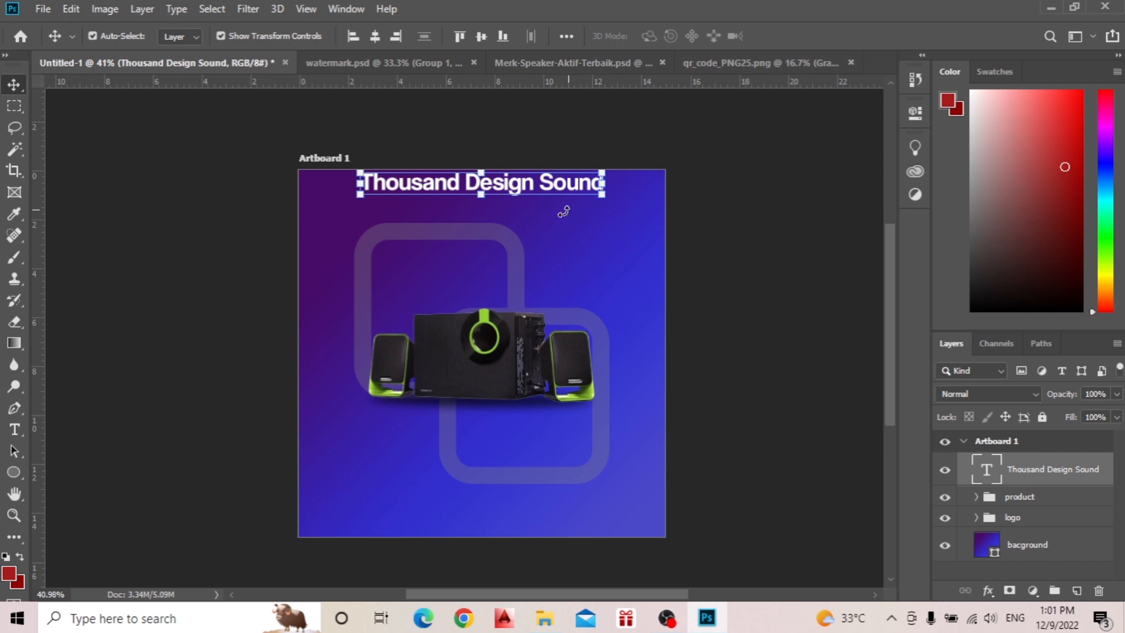
click(715, 226)
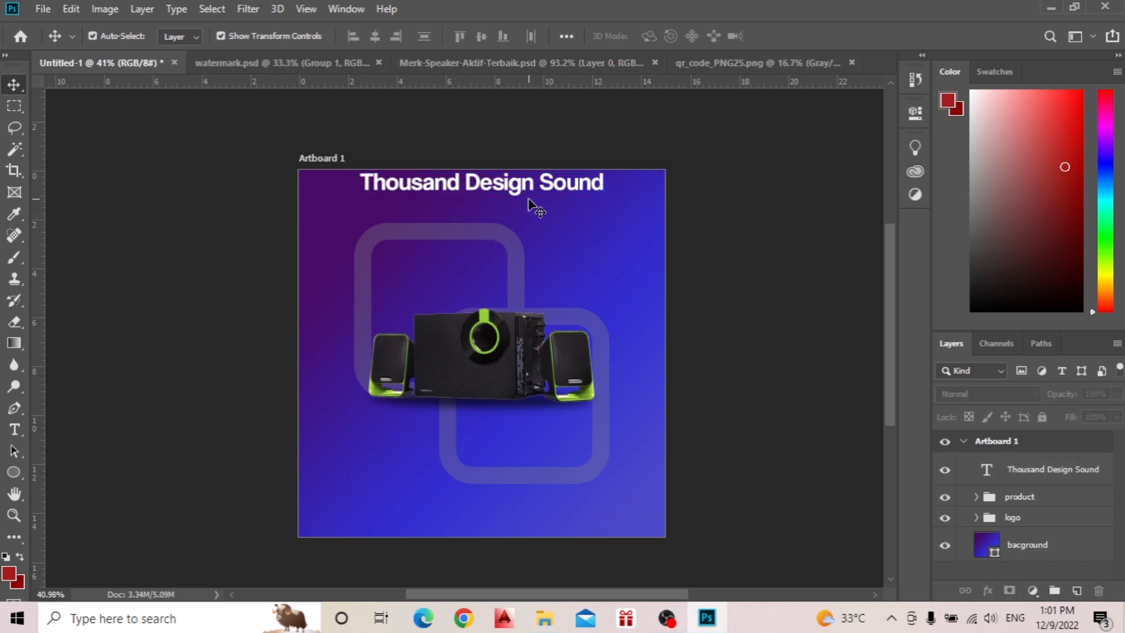
Start a new text line just below the title, using Calibri Regular at 52 pt with centered alignment.
scroll(529, 205, up, 5)
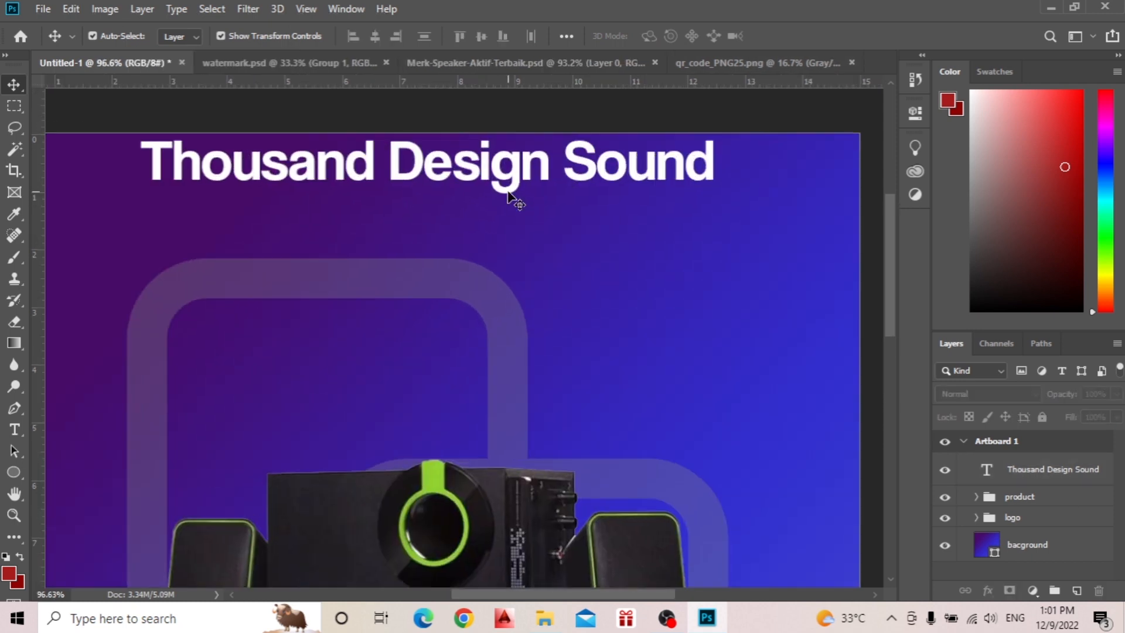
click(508, 183)
key(t)
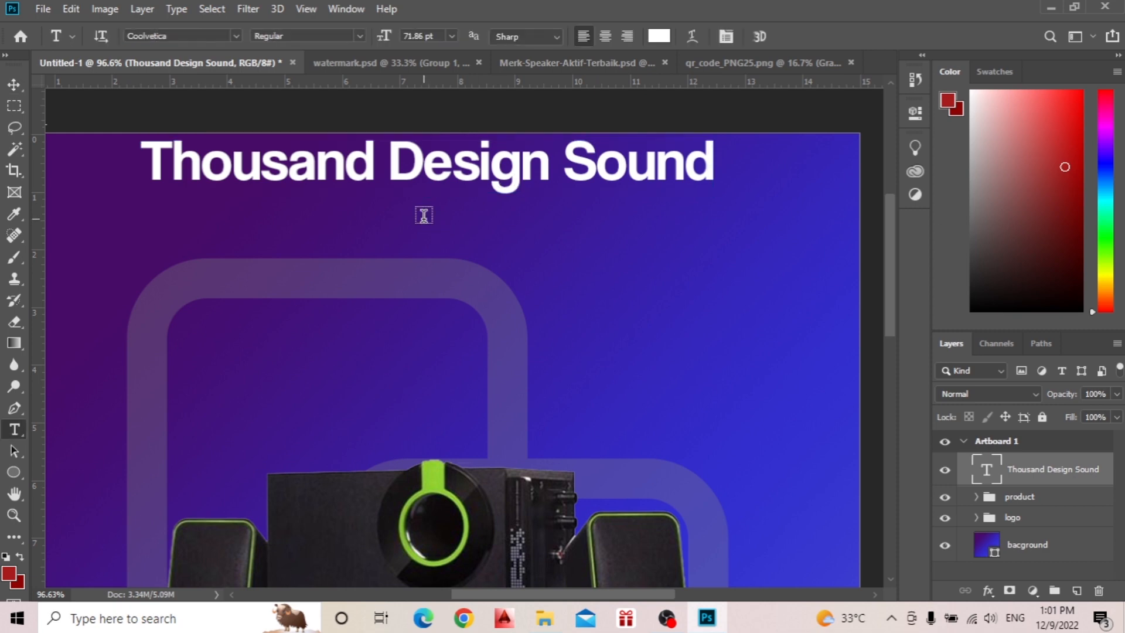
click(422, 214)
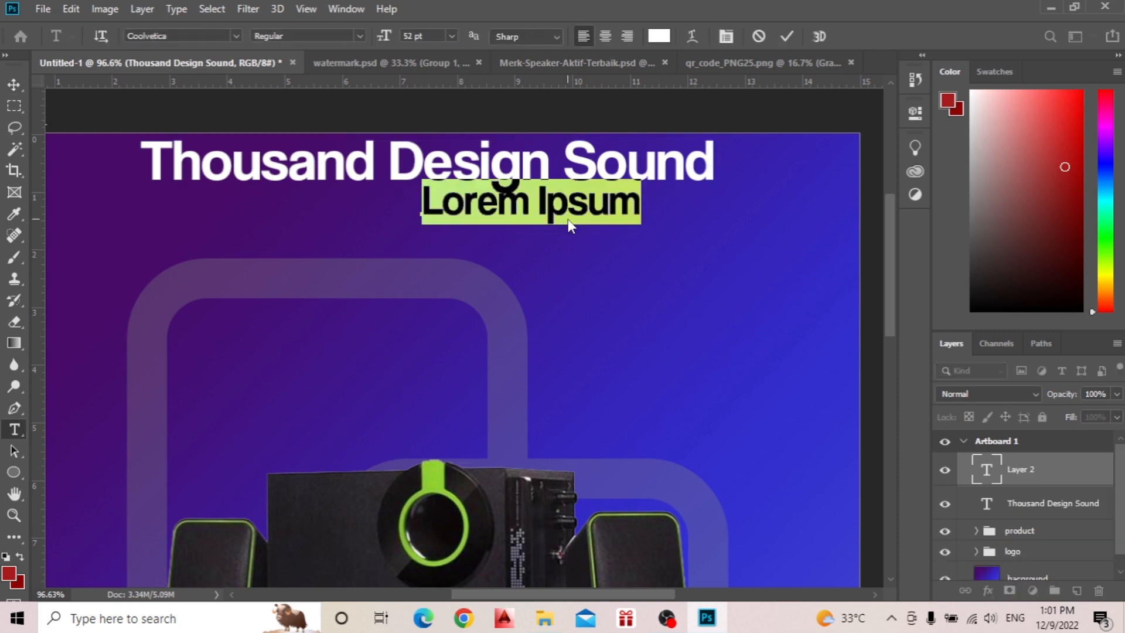
click(232, 34)
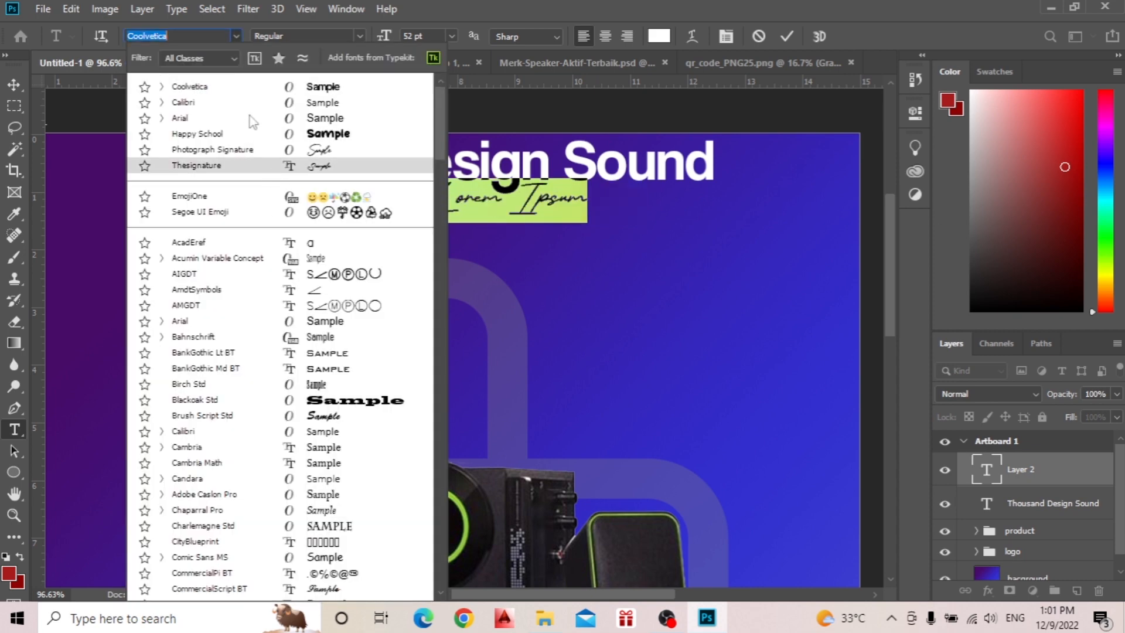
click(256, 109)
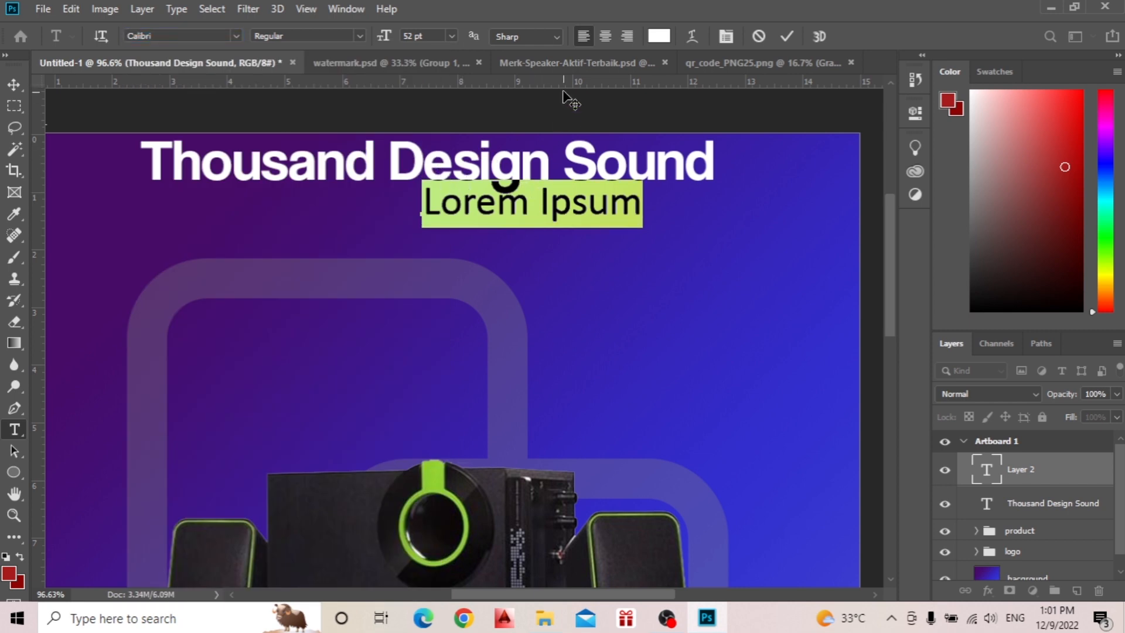
click(606, 37)
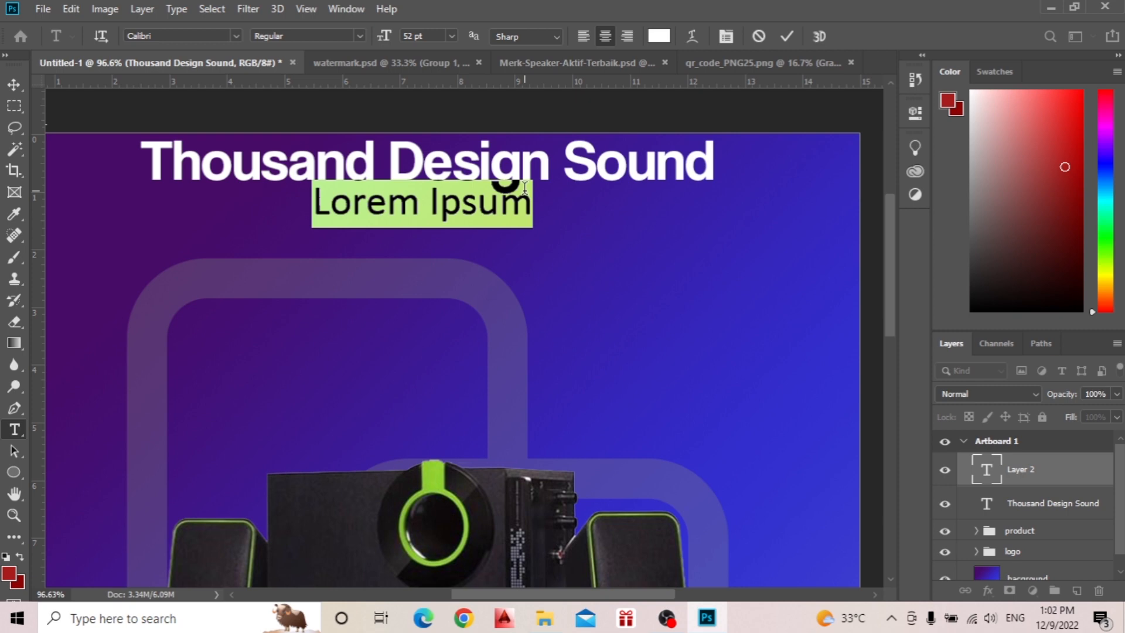
Enter "WIRELESS PORTABLE SPEAKER" as the subtitle text and commit it.
text(WI)
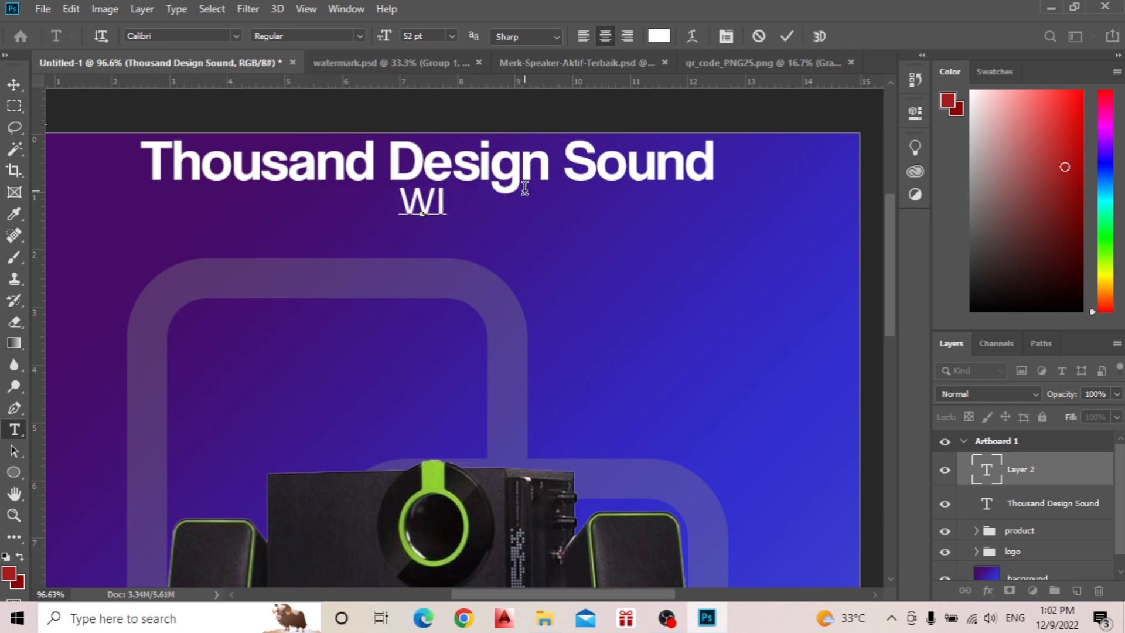
text(RELLE)
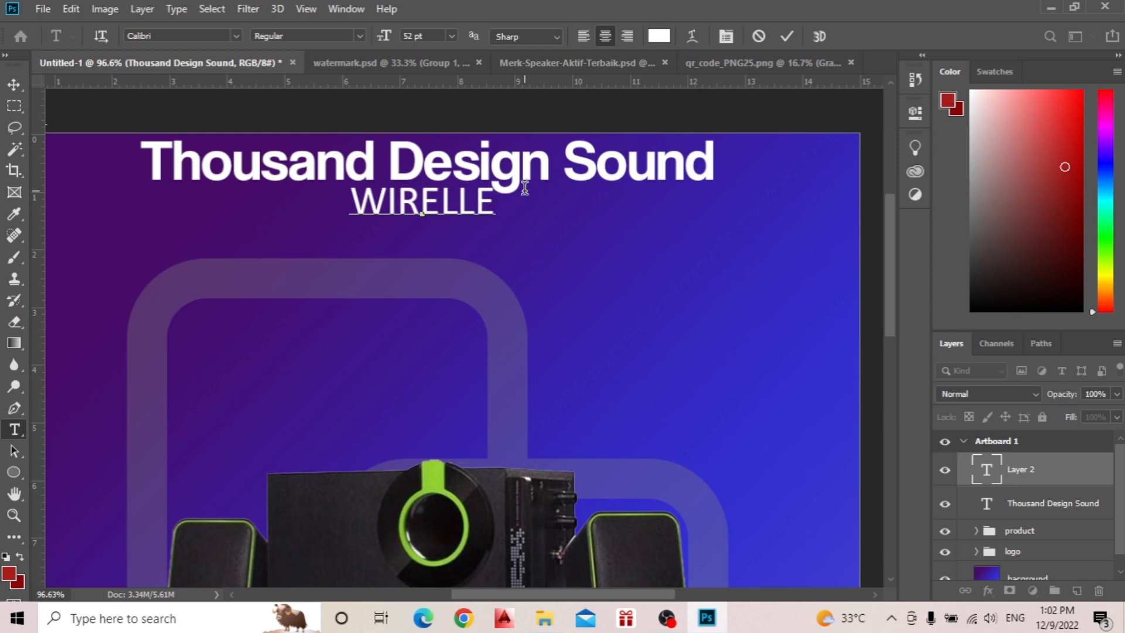
key(BackSpace)
key(BackSpace)
text(ES)
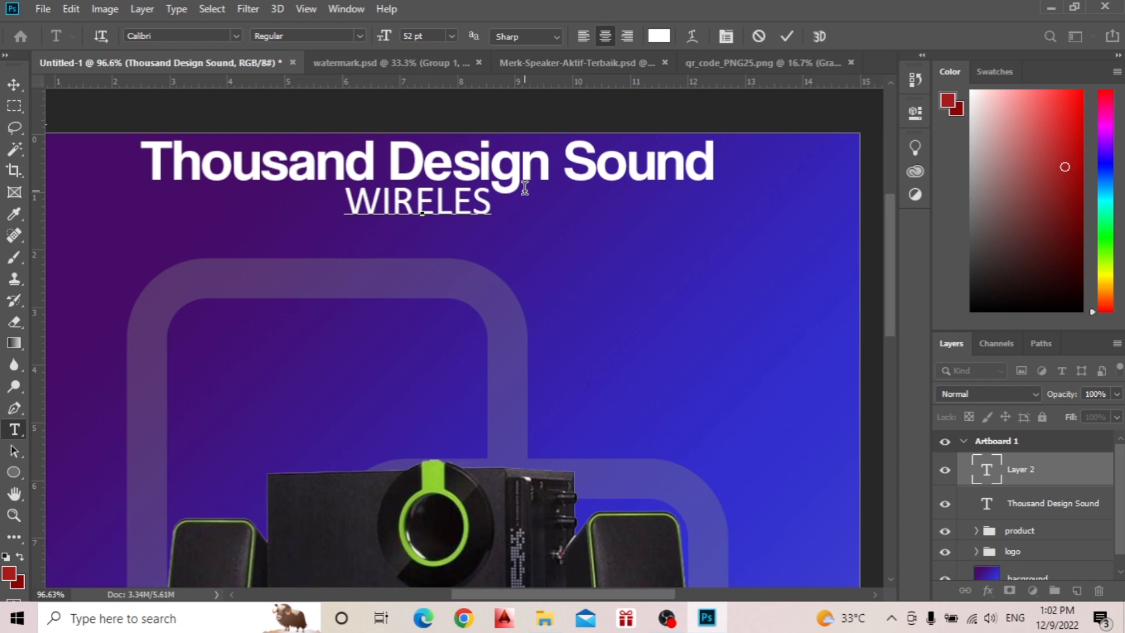
text(S)
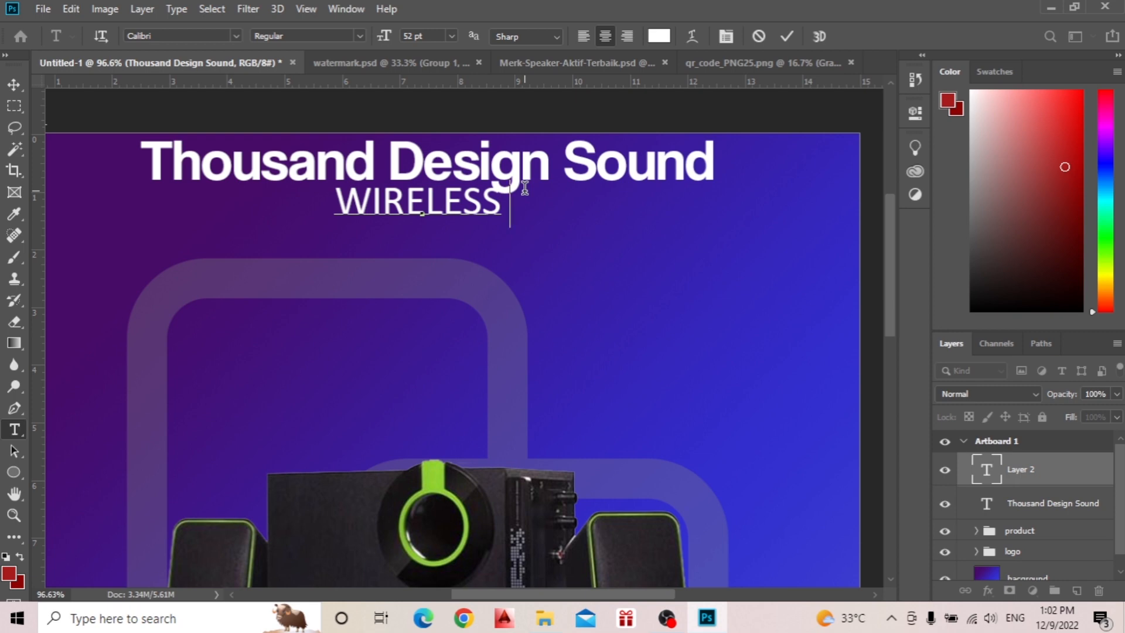
text( PORTABL)
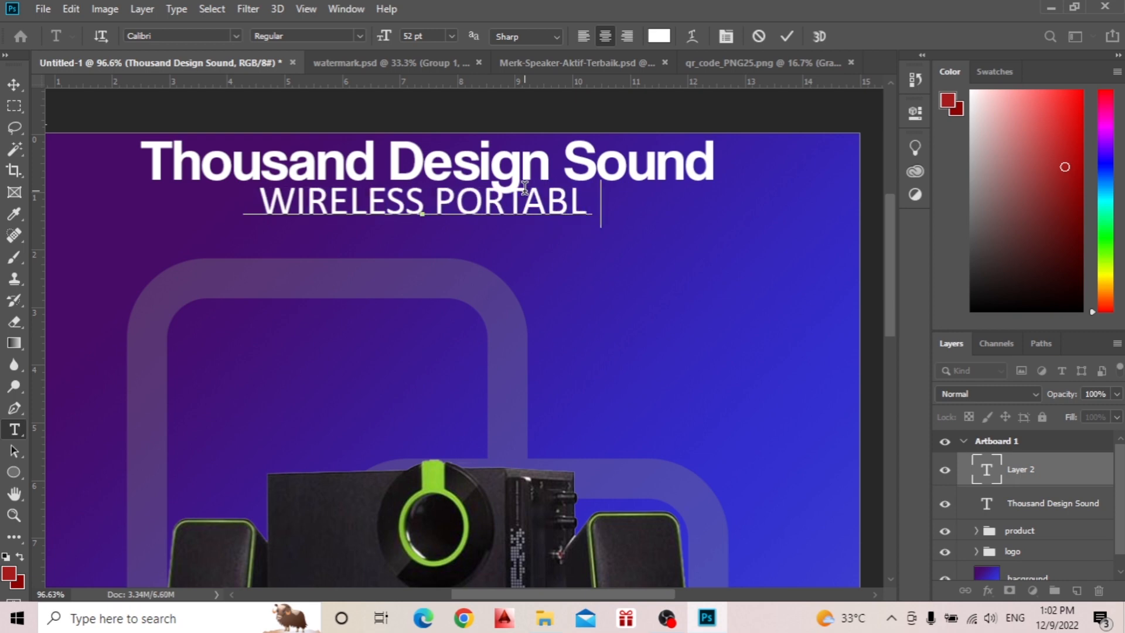
text(E SPE)
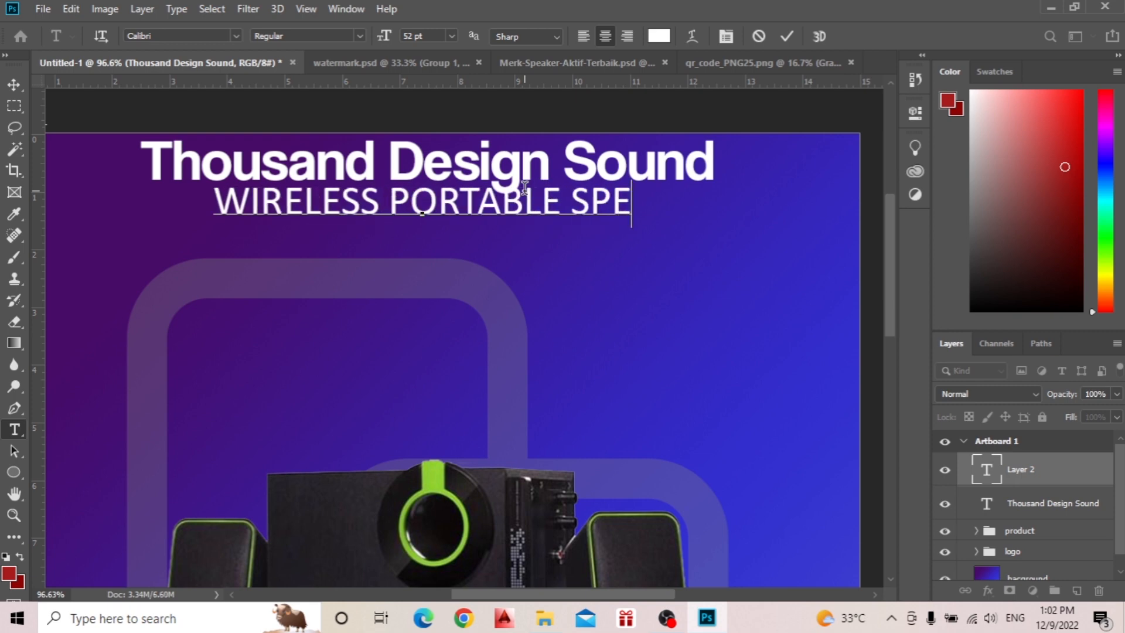
text(AKER)
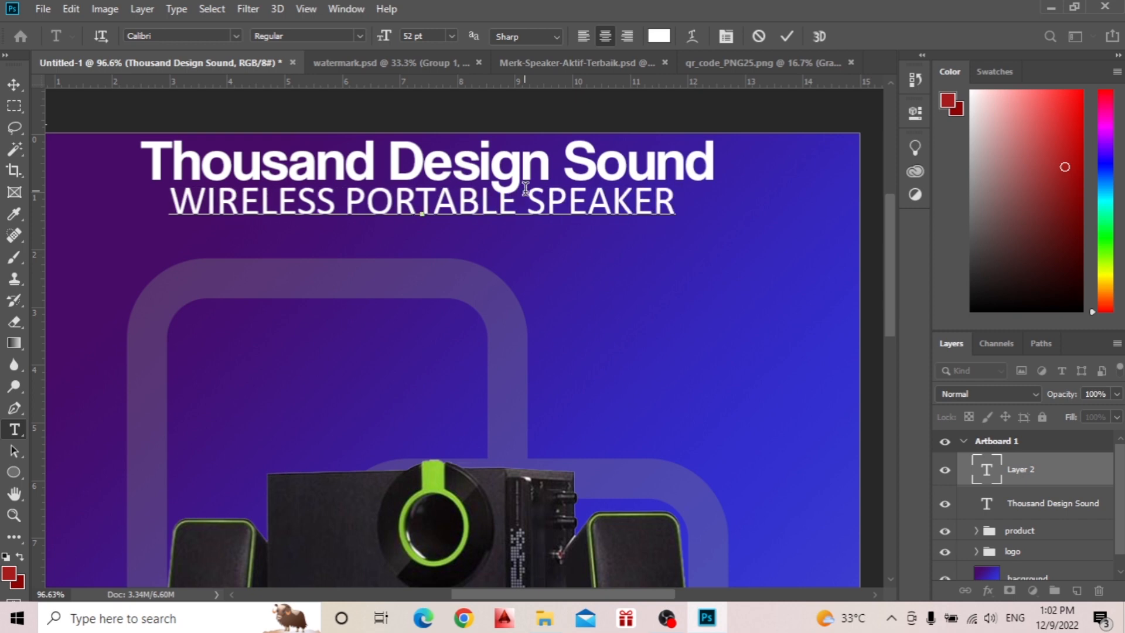
click(789, 36)
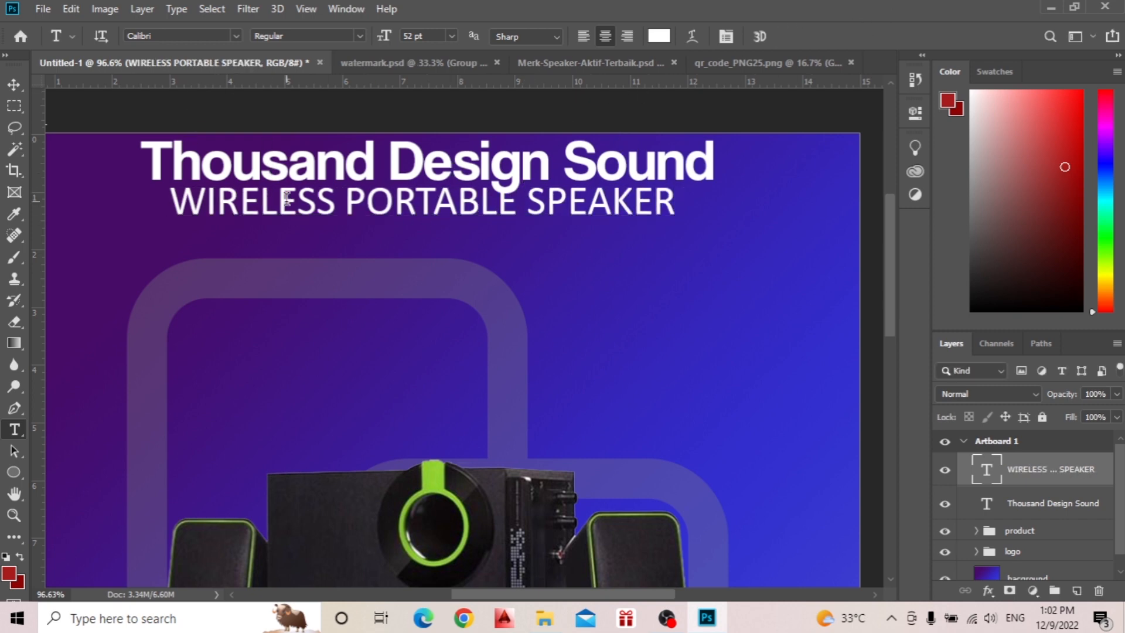
Scale the "WIRELESS PORTABLE SPEAKER" subtitle to about 76%, center it horizontally on the artboard and move it slightly lower beneath the title.
key(v)
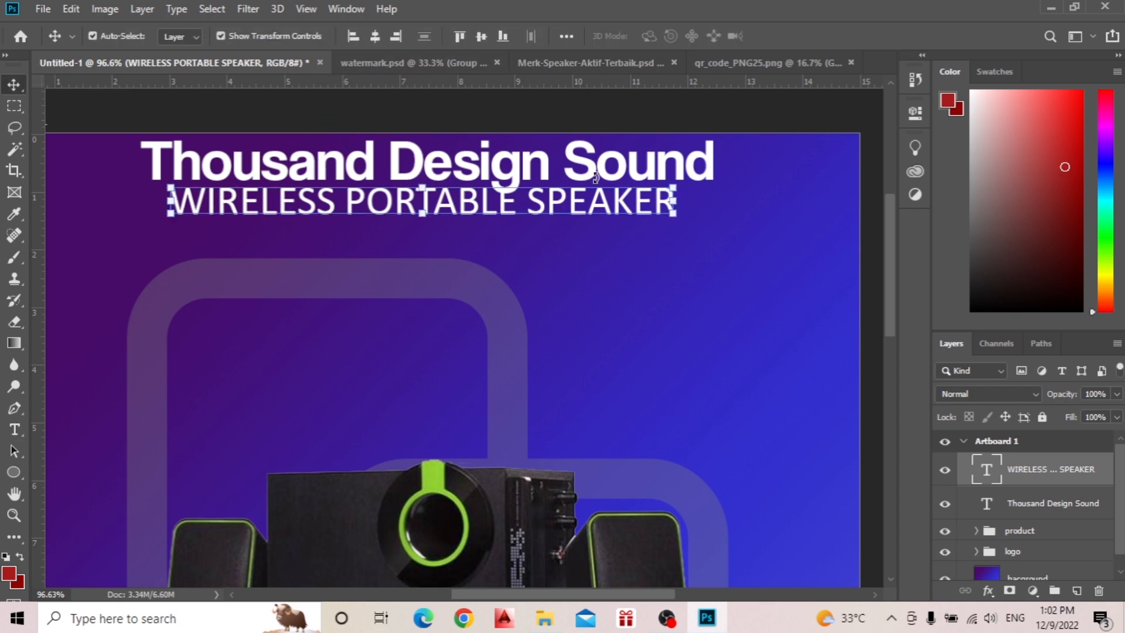
drag(674, 188, 556, 209)
click(791, 36)
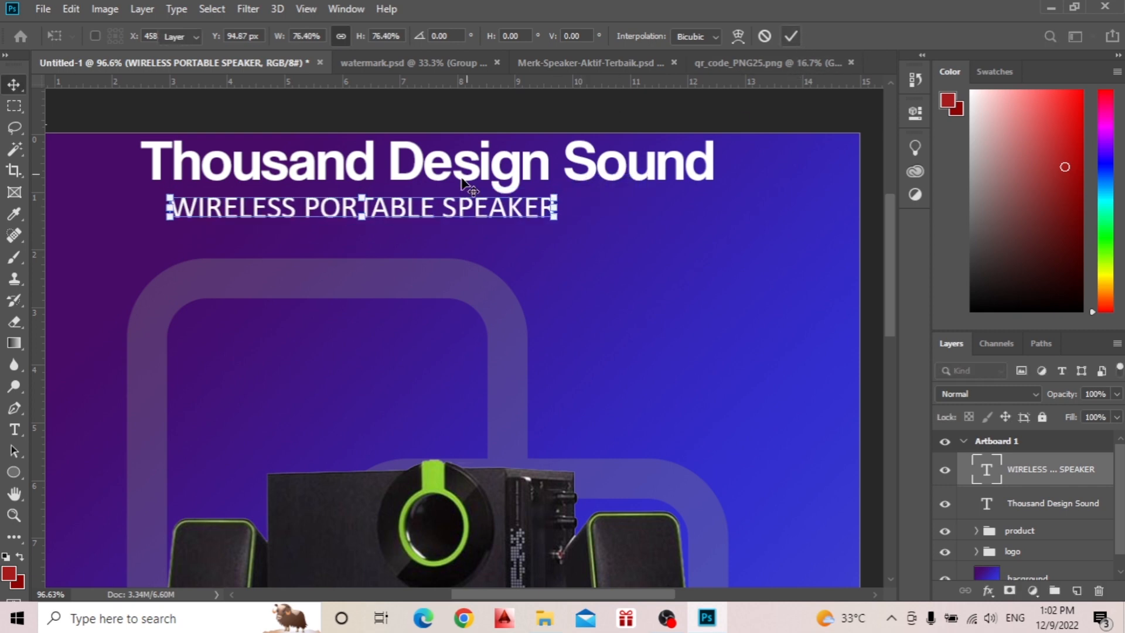
click(376, 36)
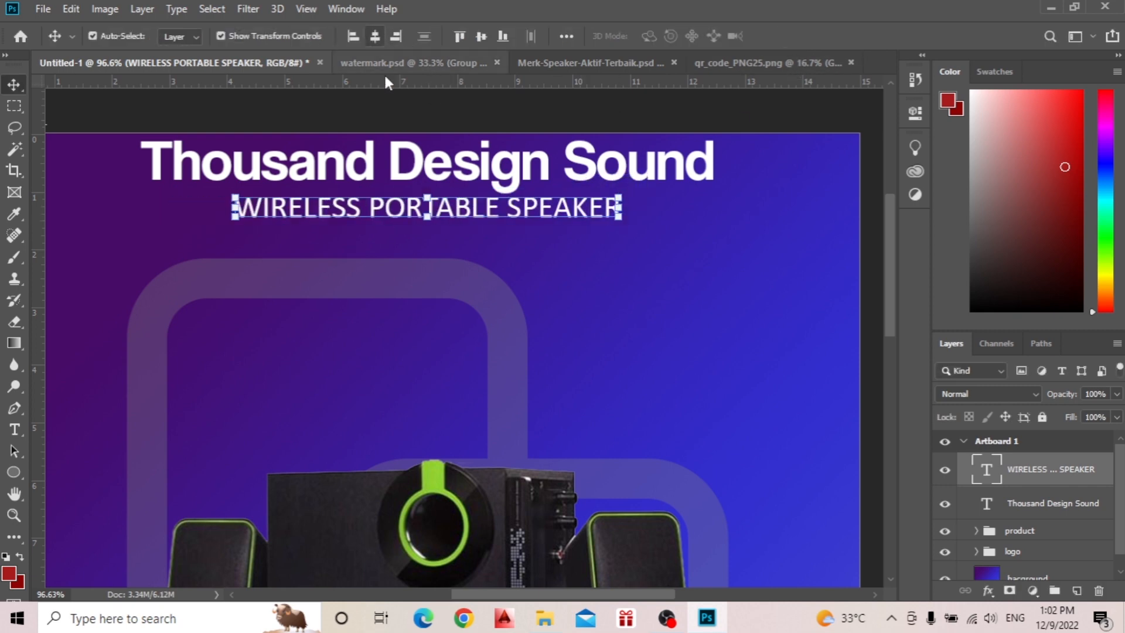
drag(490, 213, 493, 218)
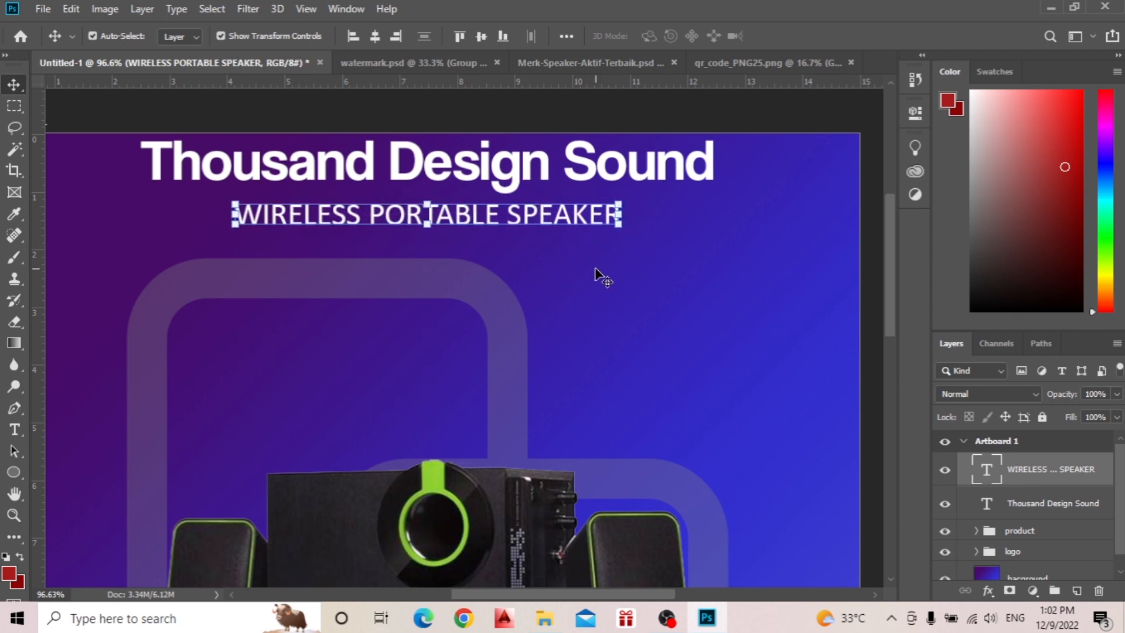
click(460, 121)
Copy the QR code's Layer 1 from qr_code_PNG25.png into the Untitled-1 advertisement document.
scroll(456, 268, down, 2)
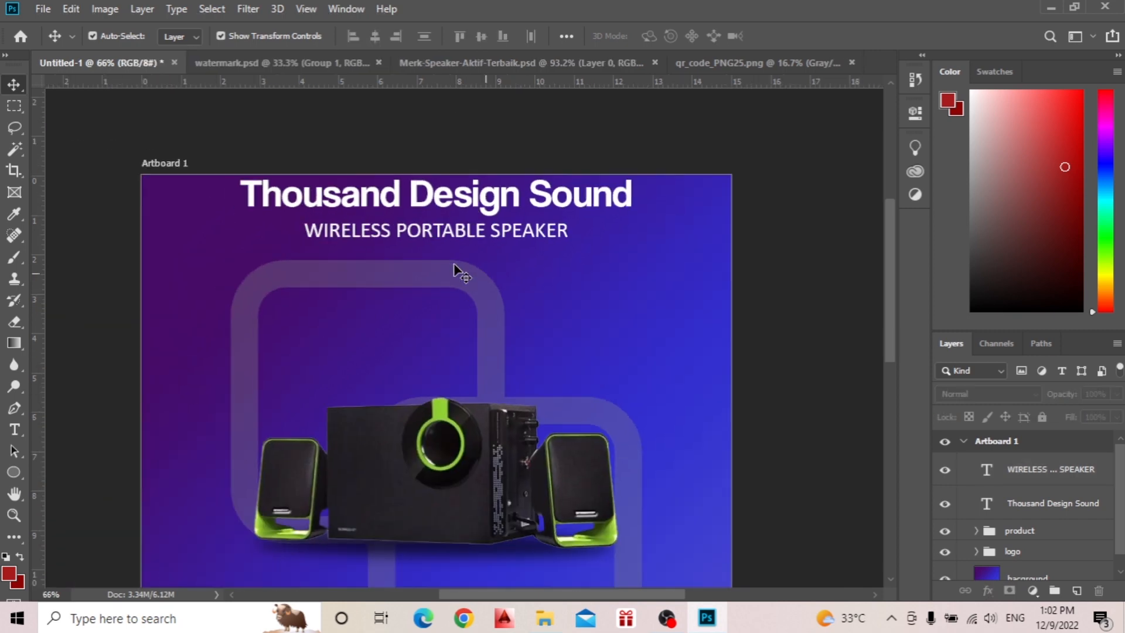
scroll(456, 268, down, 3)
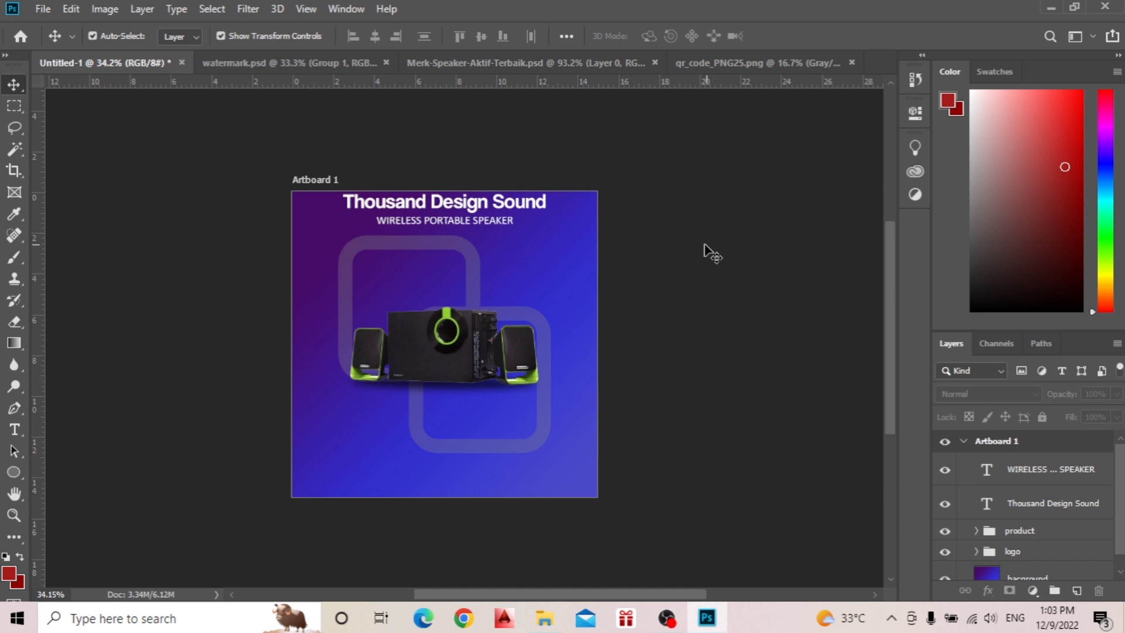
scroll(632, 331, down, 1)
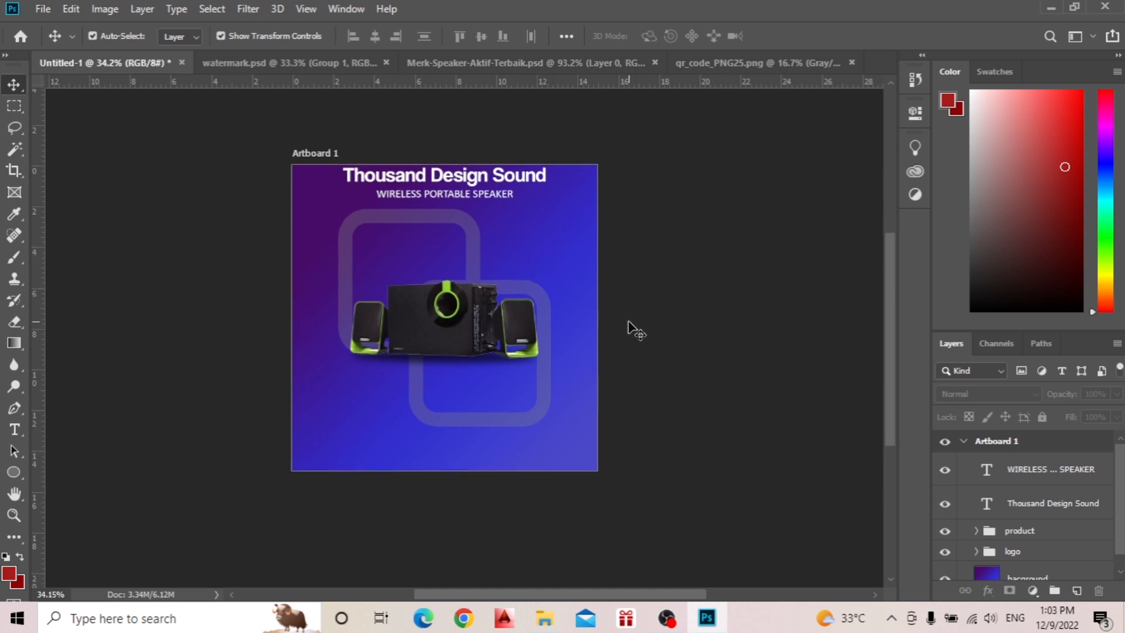
scroll(633, 331, up, 3)
scroll(629, 323, down, 2)
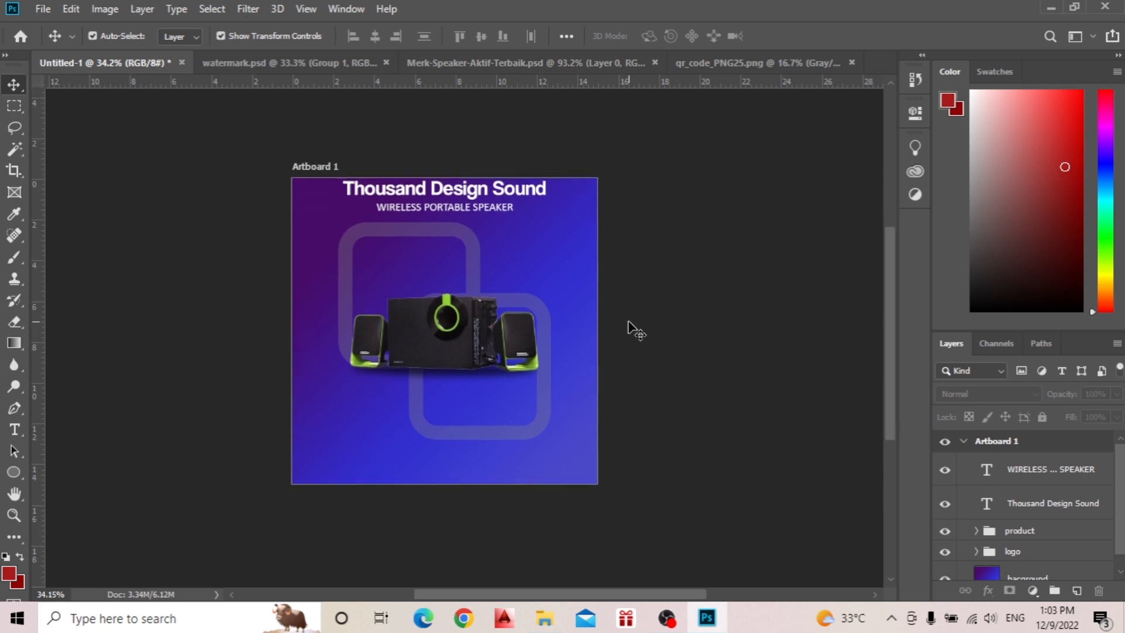
scroll(633, 328, up, 1)
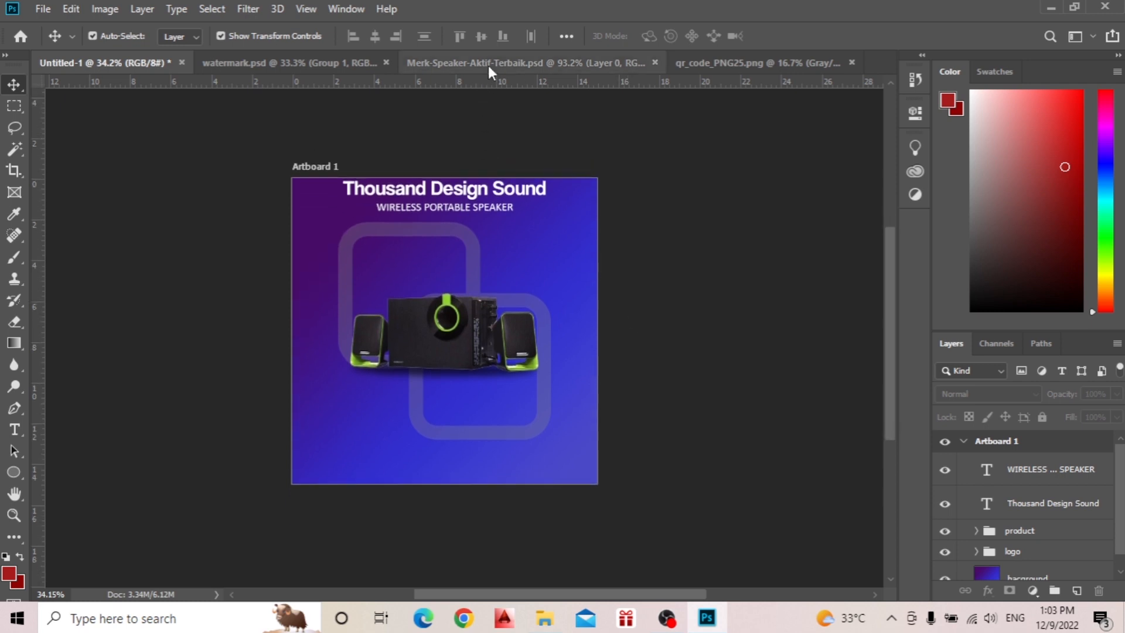
click(751, 64)
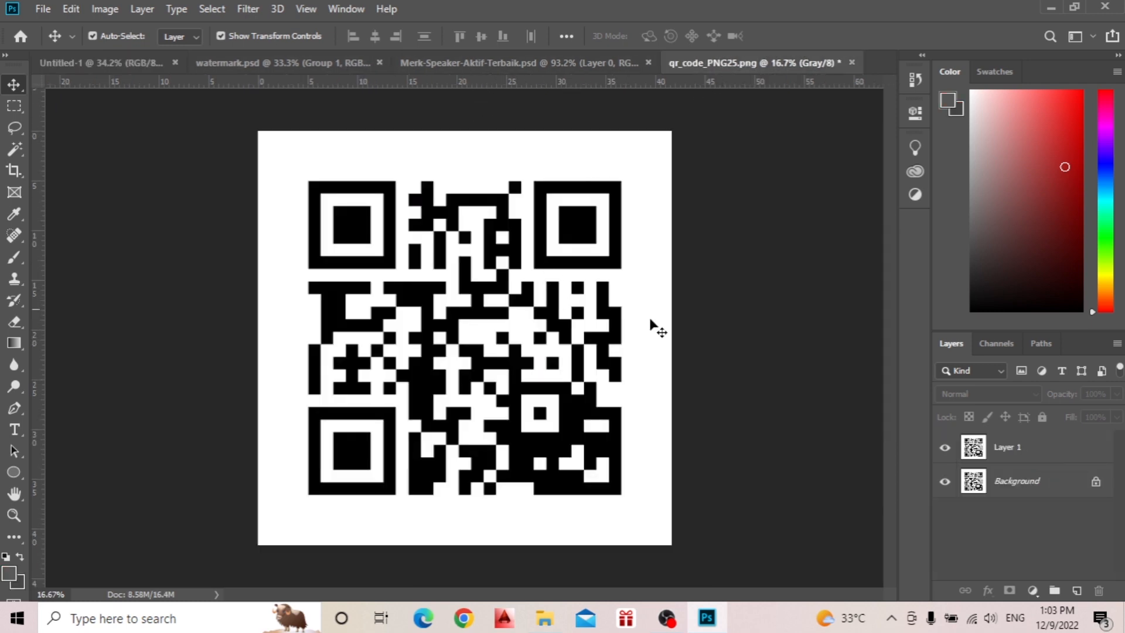
click(1002, 449)
drag(443, 275, 403, 307)
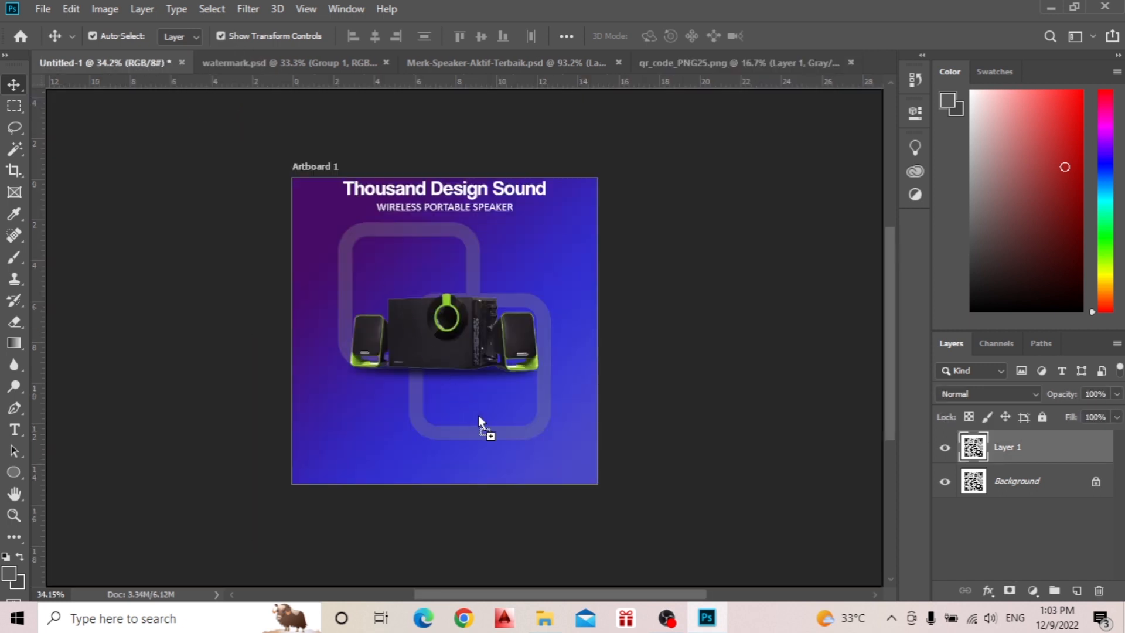
drag(478, 415, 479, 415)
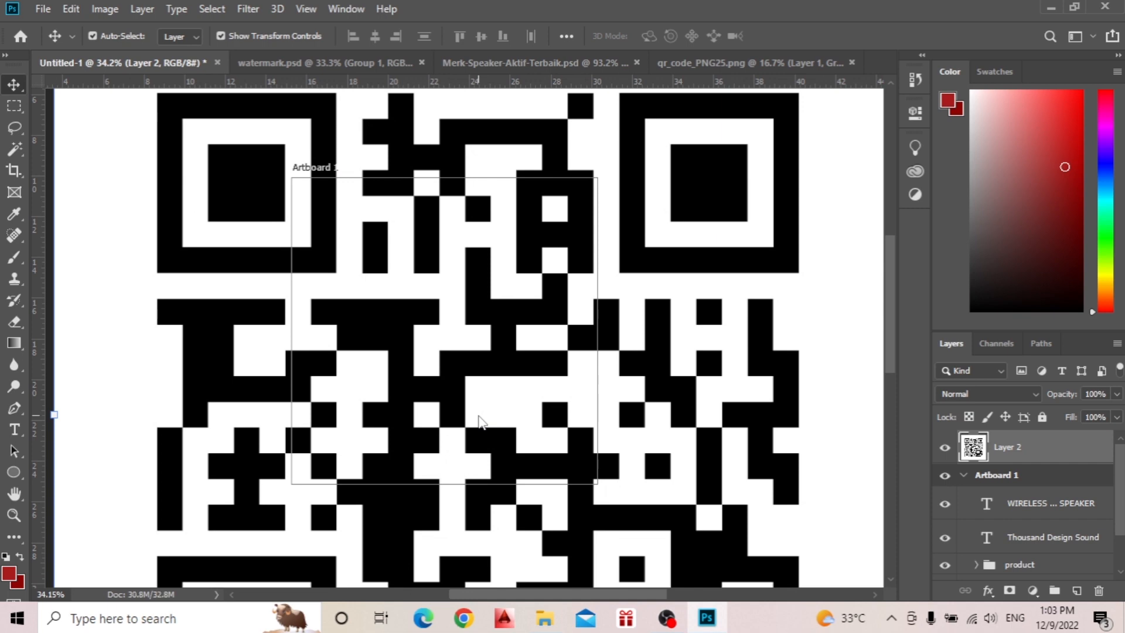
Scale the oversized QR code down proportionally to about 16% and commit the transform.
scroll(478, 415, down, 3)
scroll(478, 415, down, 7)
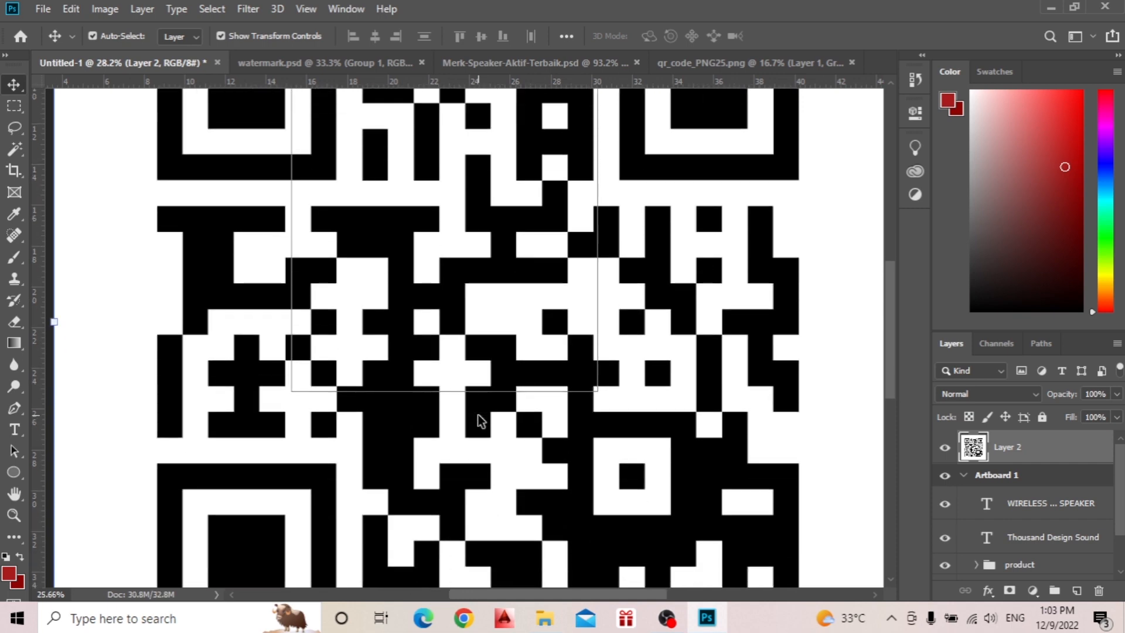
scroll(478, 415, down, 2)
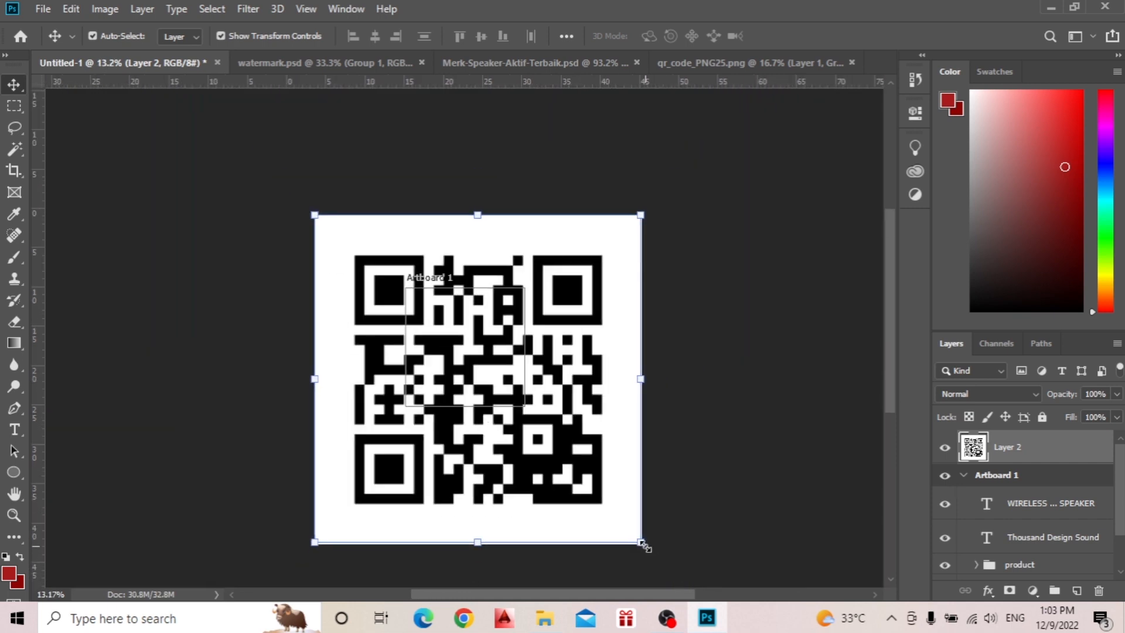
drag(641, 542, 748, 517)
scroll(749, 520, down, 1)
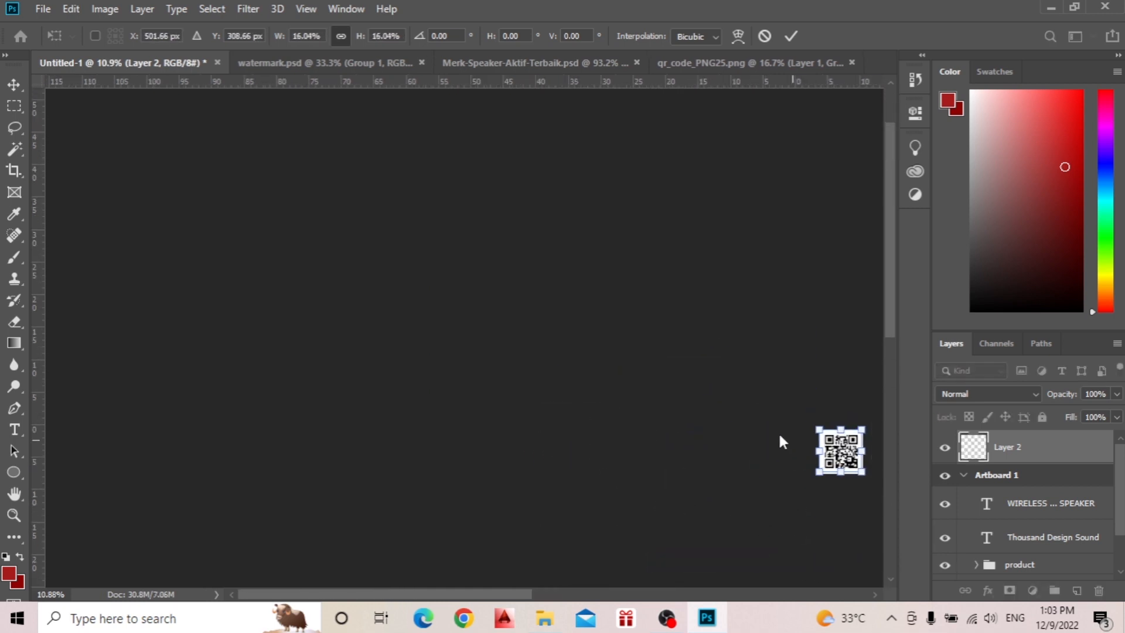
scroll(809, 310, down, 1)
click(794, 37)
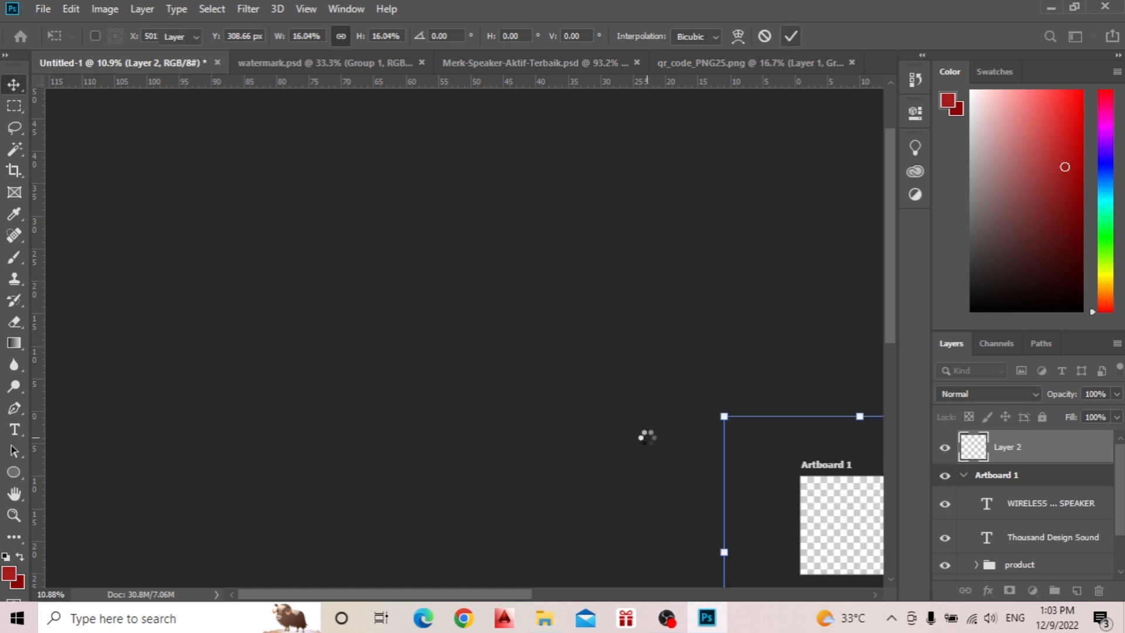
Move the QR code onto the artboard, placing it near the lower-right corner with a small margin to the edges.
scroll(645, 434, down, 1)
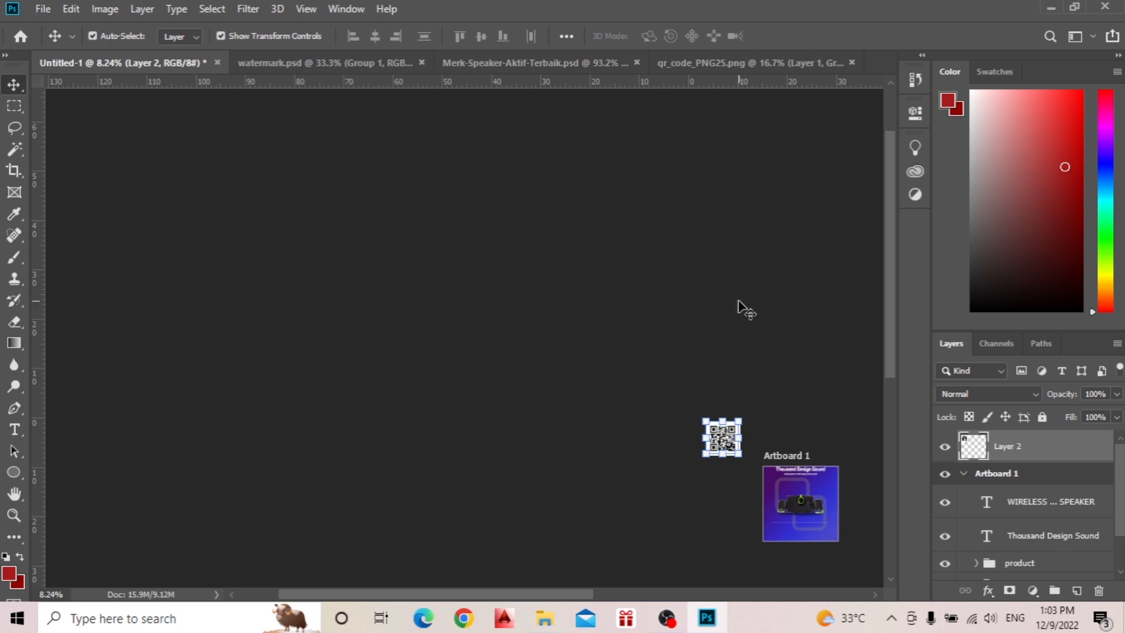
drag(726, 445, 836, 535)
scroll(851, 540, up, 5)
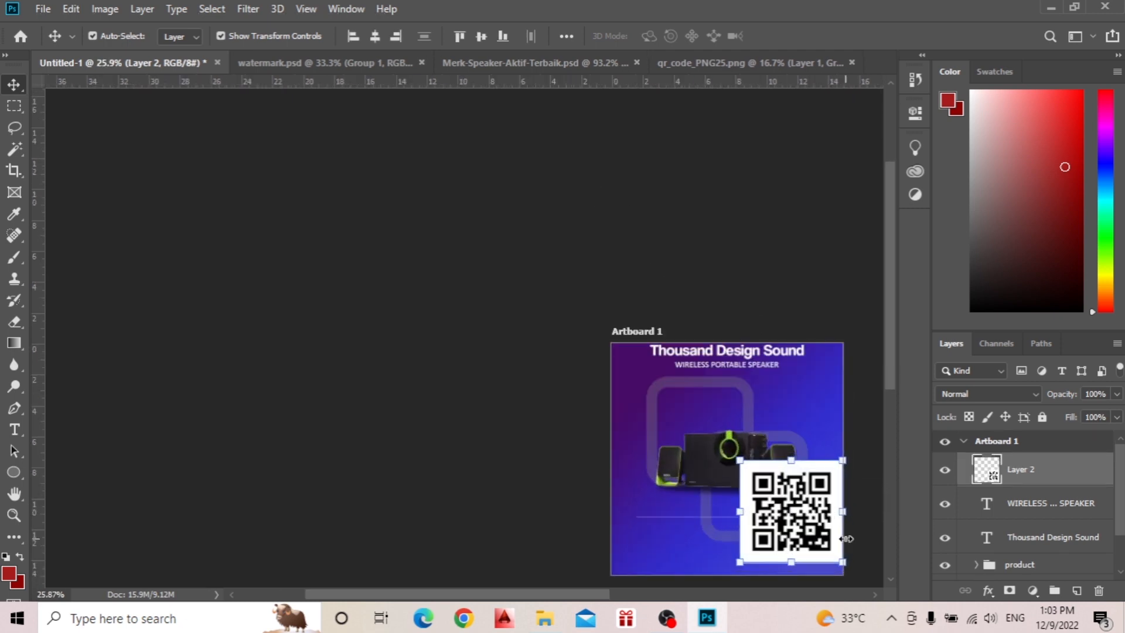
scroll(831, 530, up, 2)
scroll(831, 529, down, 4)
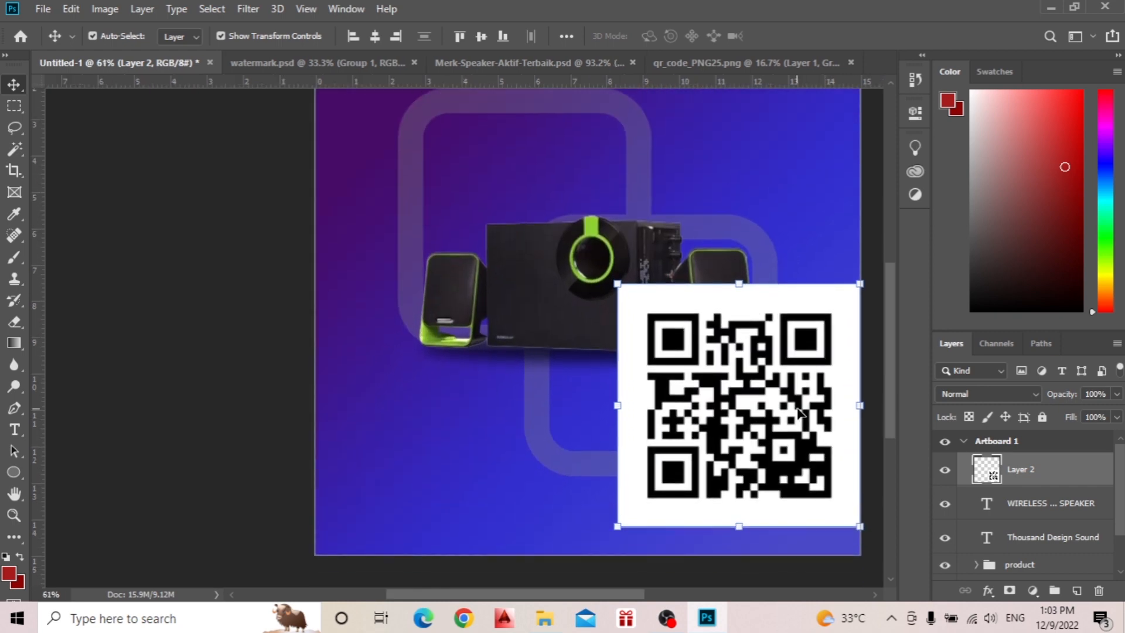
mouse_move(818, 388)
mouse_down()
mouse_move(798, 389)
mouse_move(801, 401)
mouse_up()
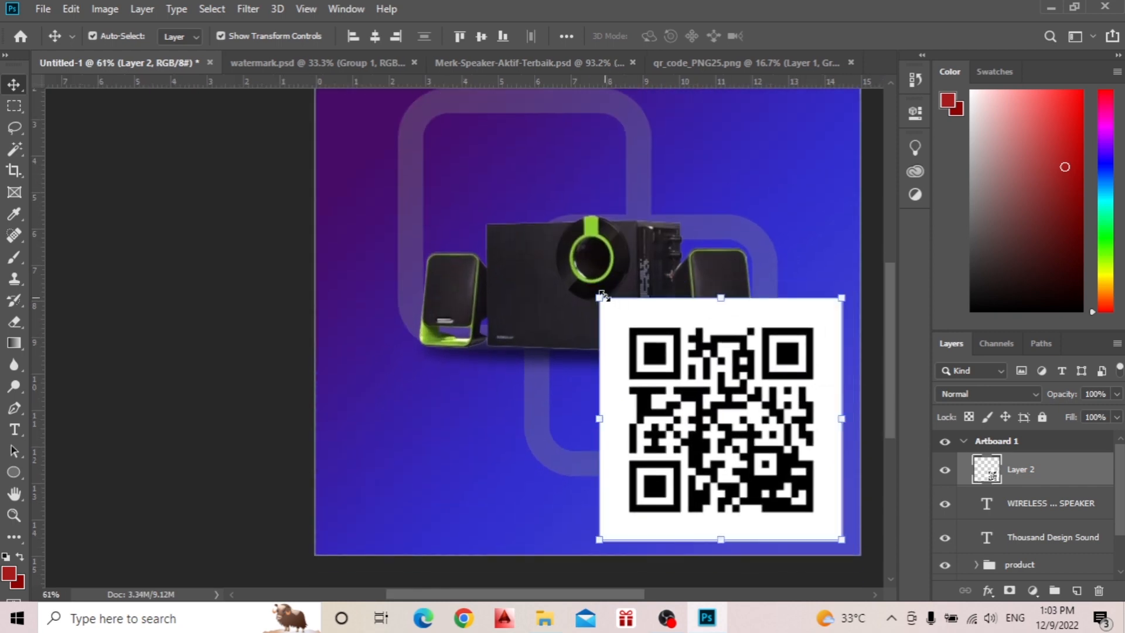
Scale the QR code to about 32% toward its lower-right corner and commit the transform.
drag(601, 295, 764, 464)
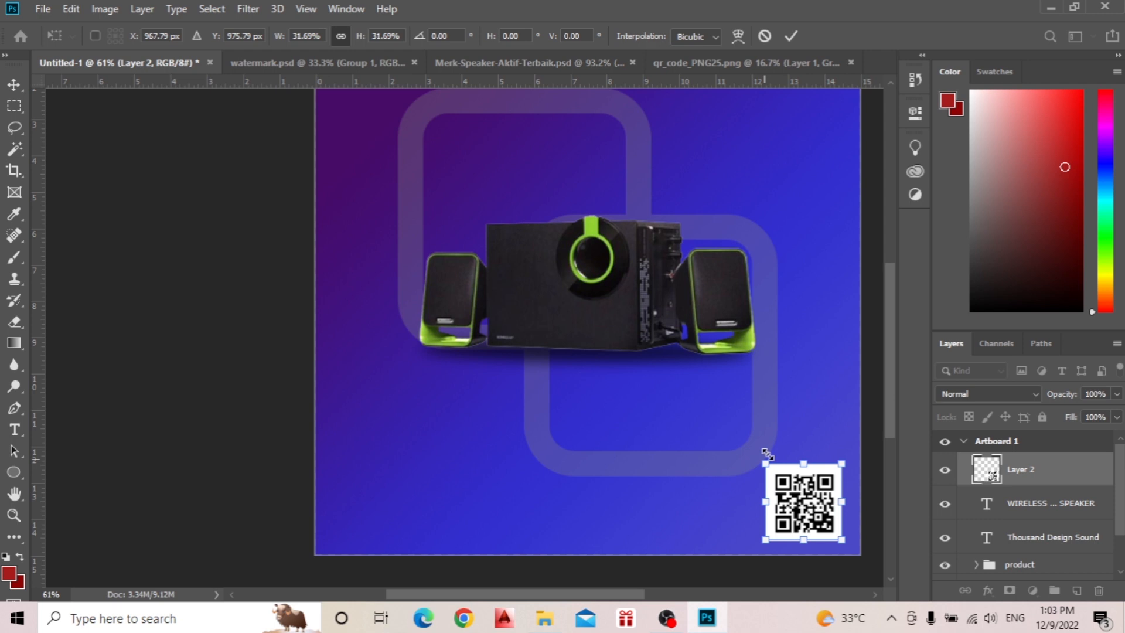
click(791, 37)
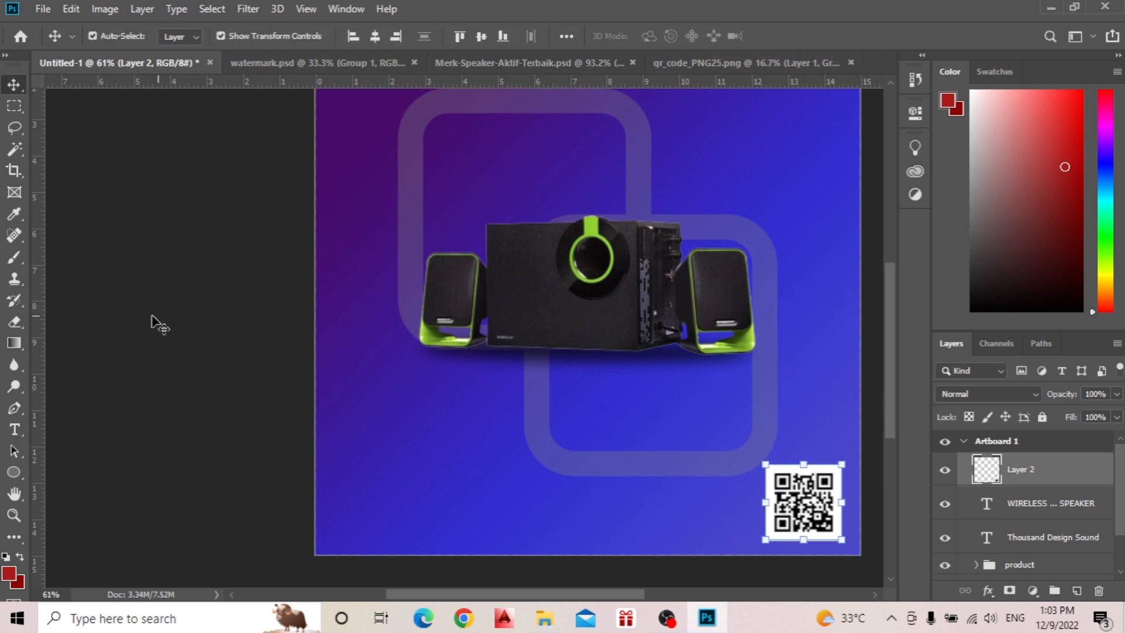
click(463, 387)
click(823, 516)
click(228, 389)
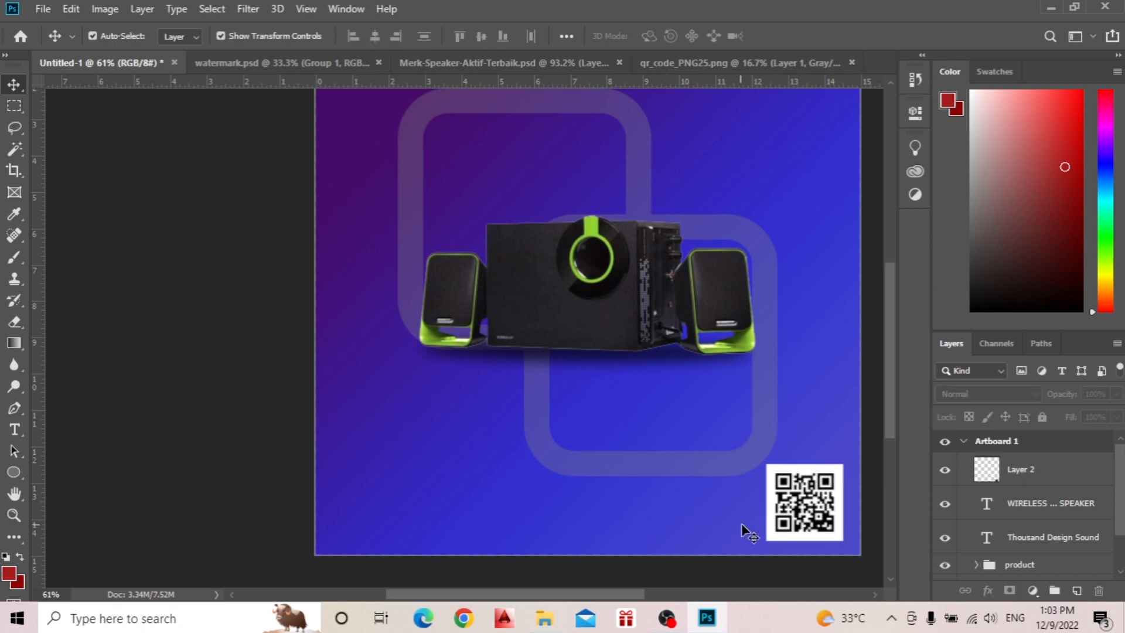
Nudge the QR code slightly to the right and up to even out its margins in the artboard corner.
click(838, 503)
key(Right)
key(Right)
key(Right)
key(Right)
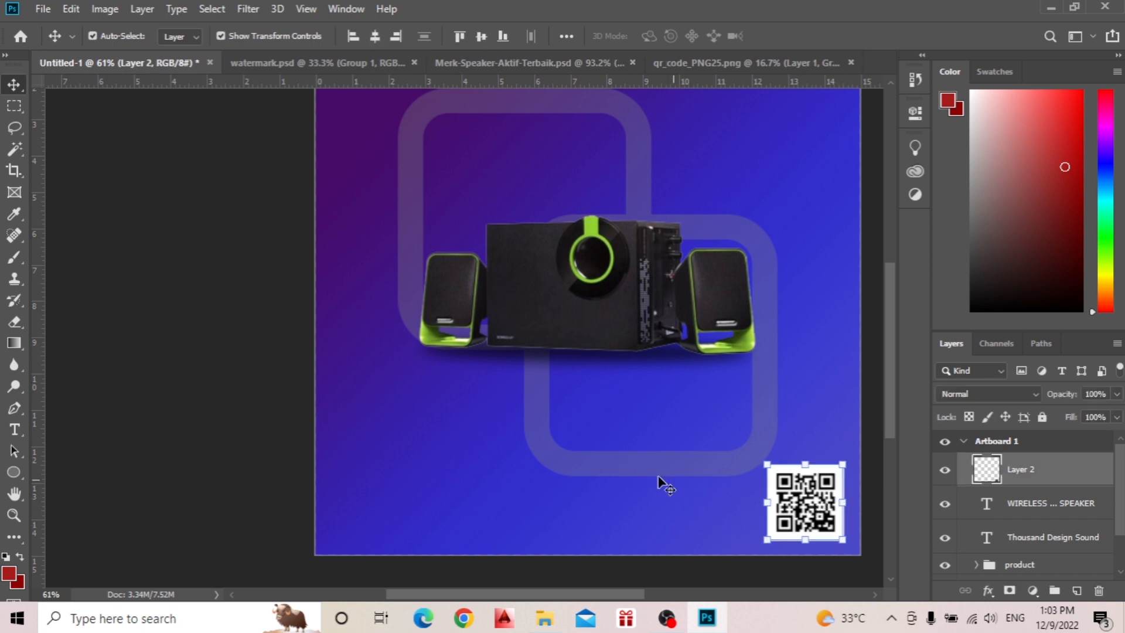
click(120, 334)
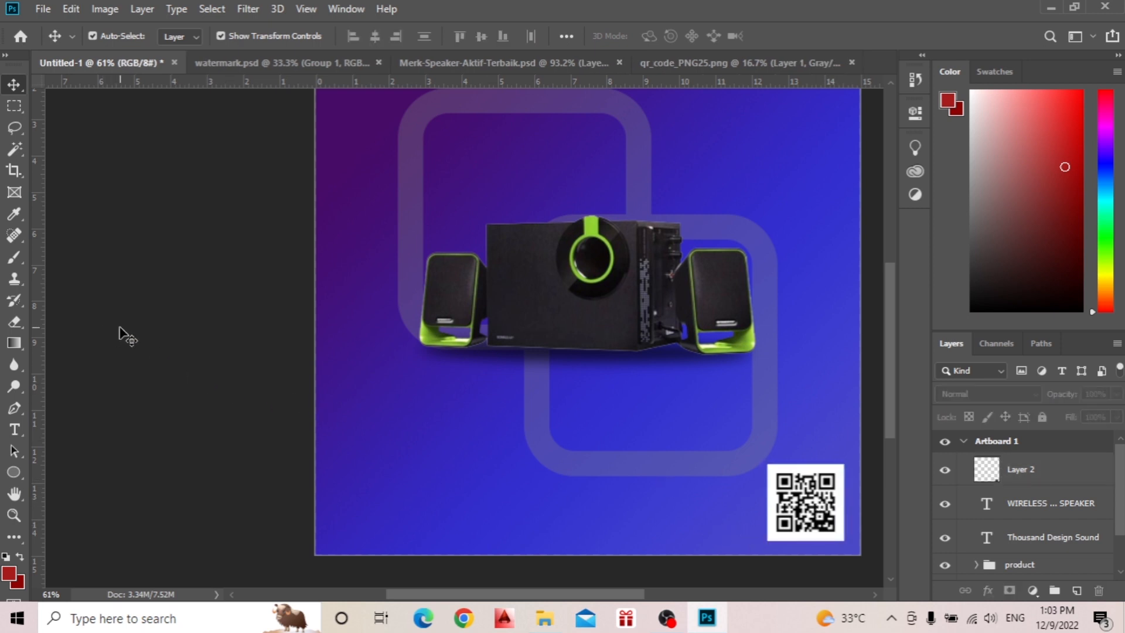
click(793, 477)
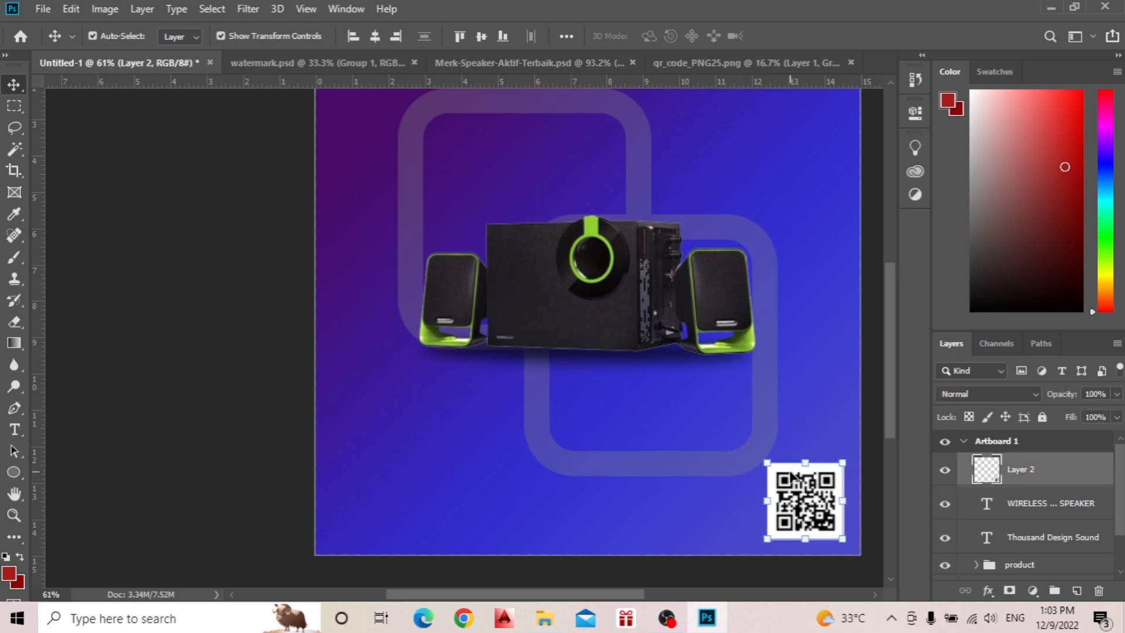
click(259, 403)
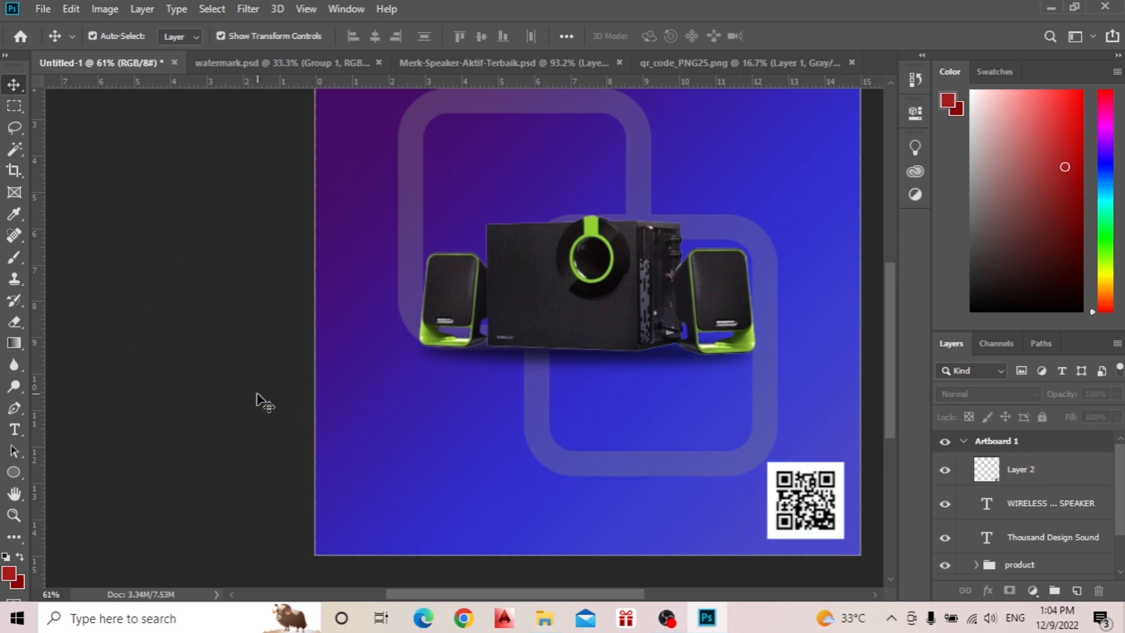
Start a new right-aligned text line ending just left of the QR code's upper part.
scroll(833, 520, up, 2)
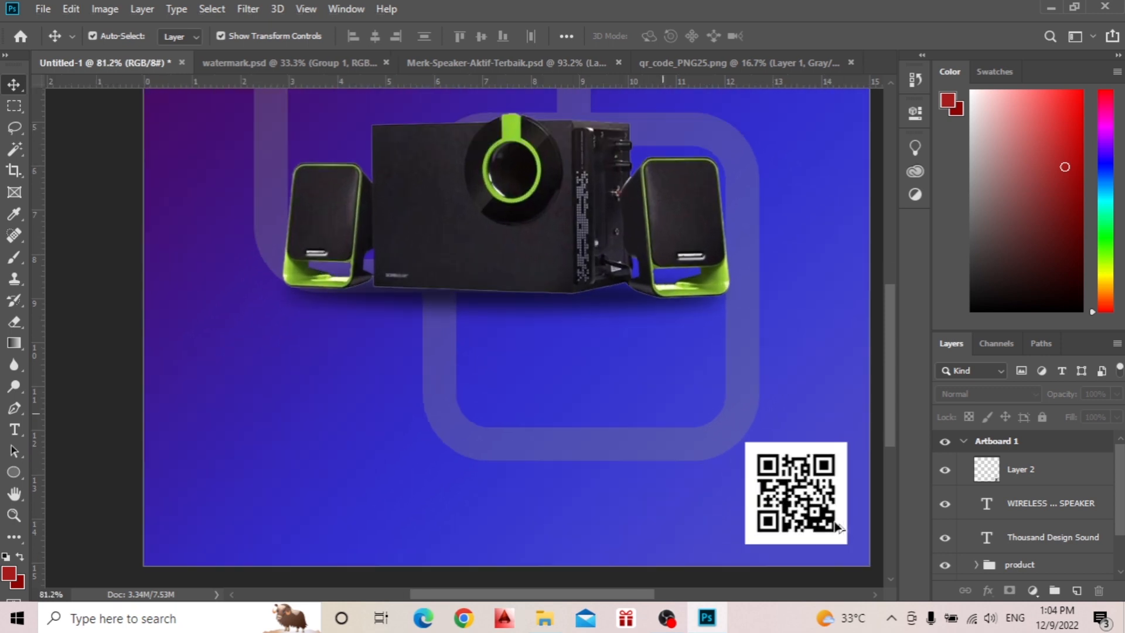
scroll(783, 503, down, 3)
scroll(765, 467, right, 6)
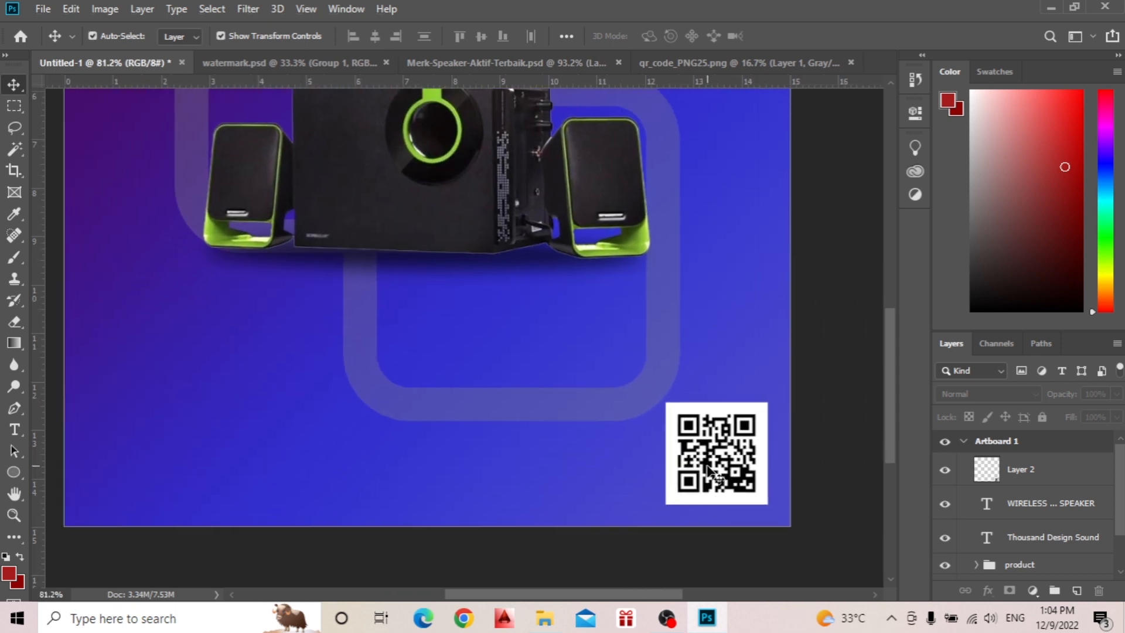
scroll(708, 467, down, 2)
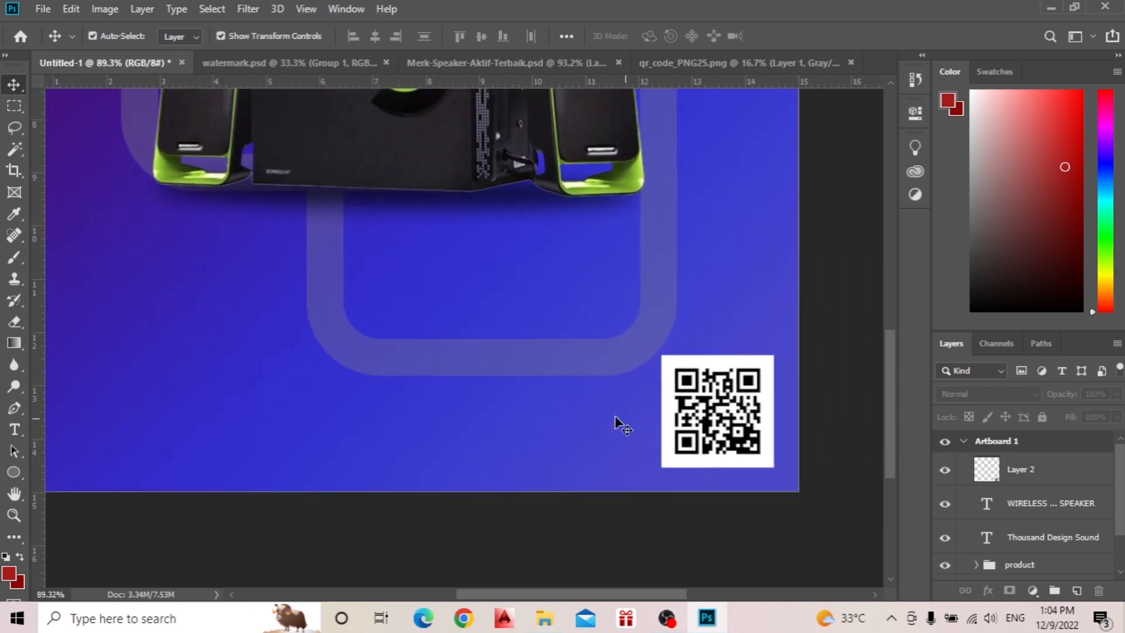
key(t)
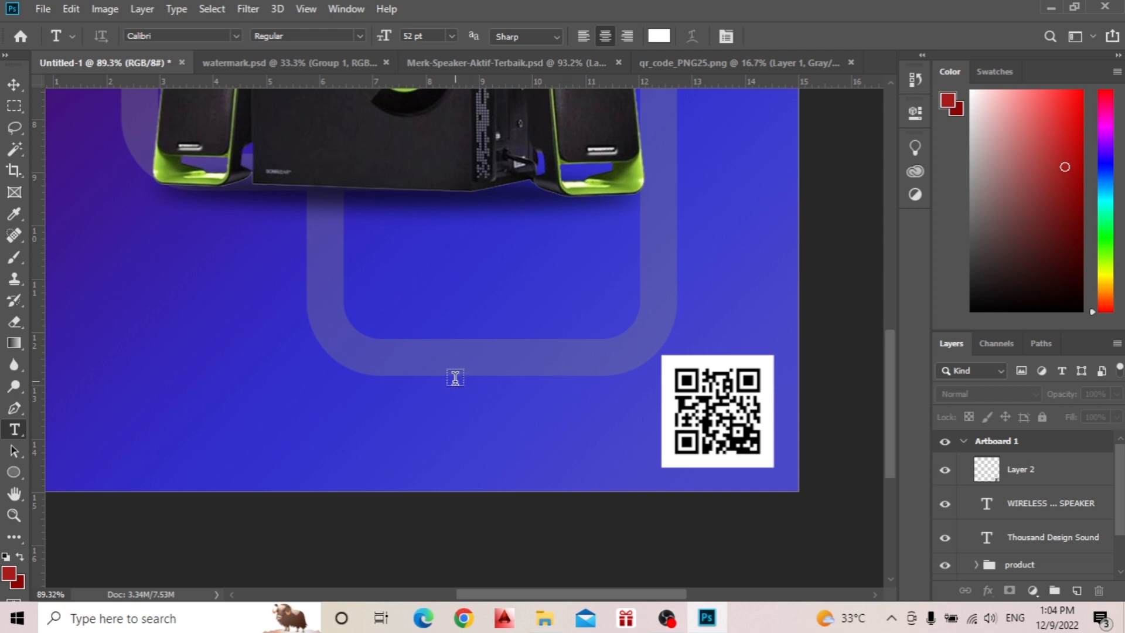
click(641, 374)
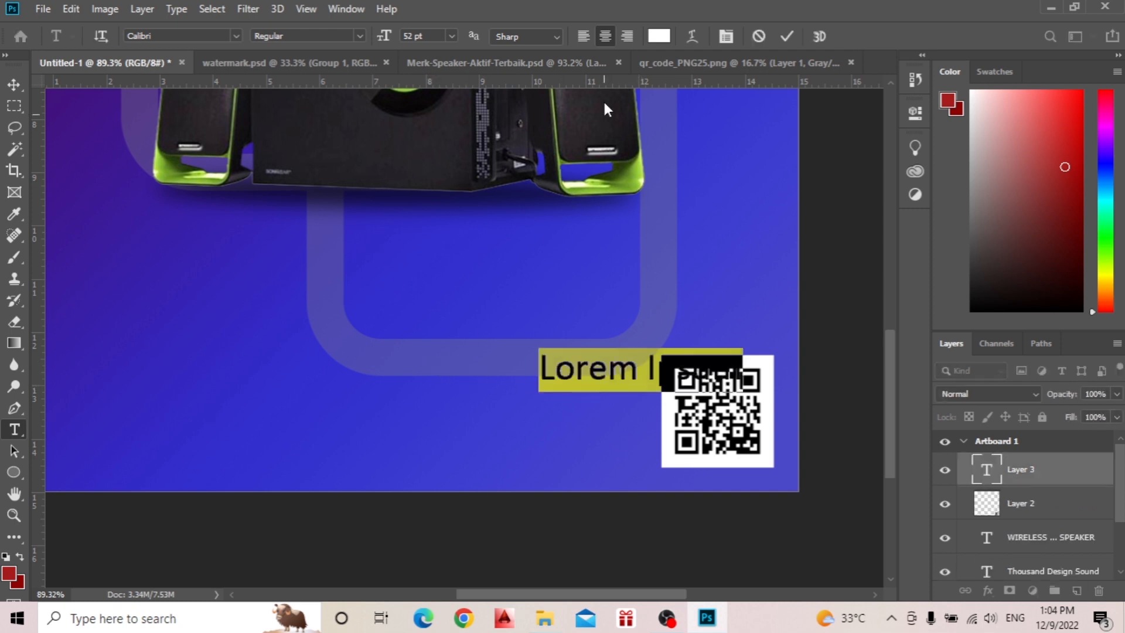
click(626, 36)
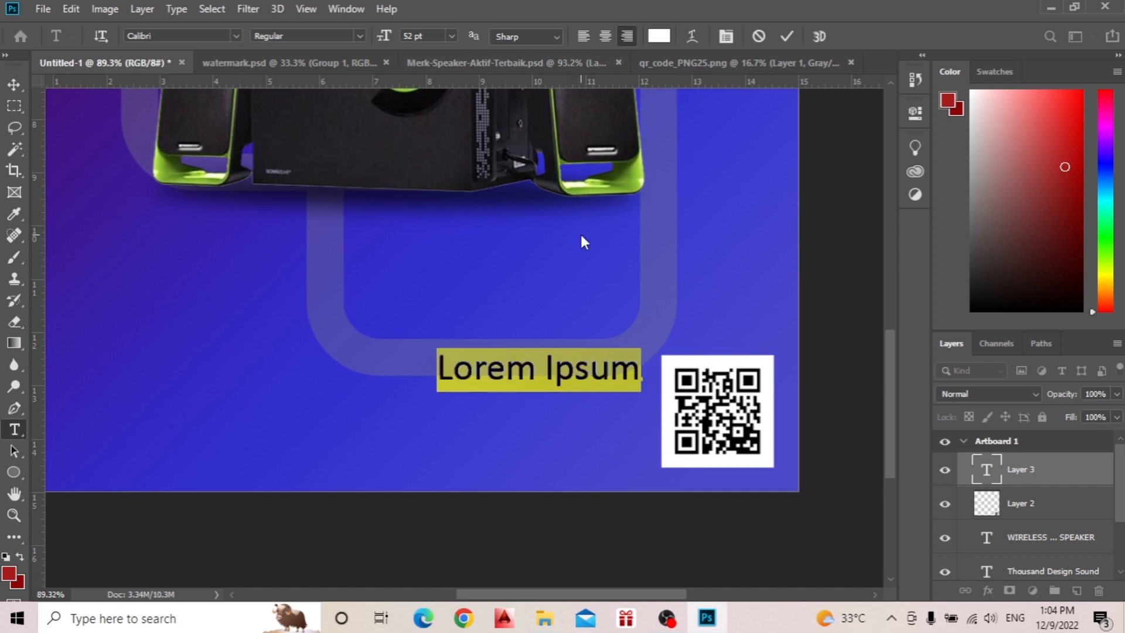
Enter "Call us more information" as the text beside the QR code and commit it.
text(cALL)
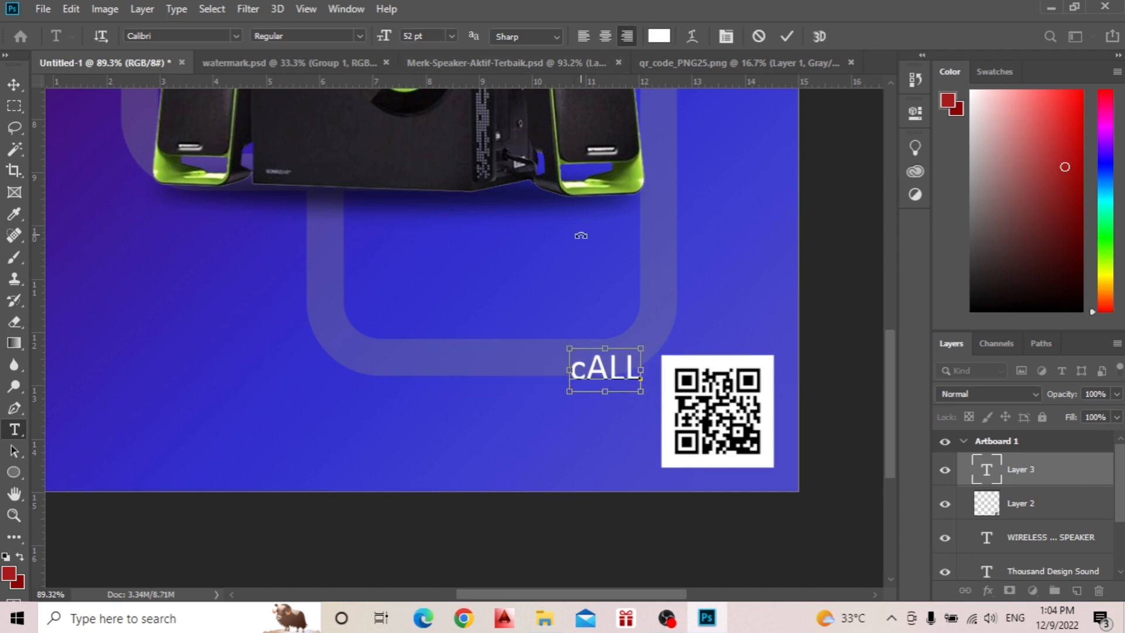
key(ctrl+a)
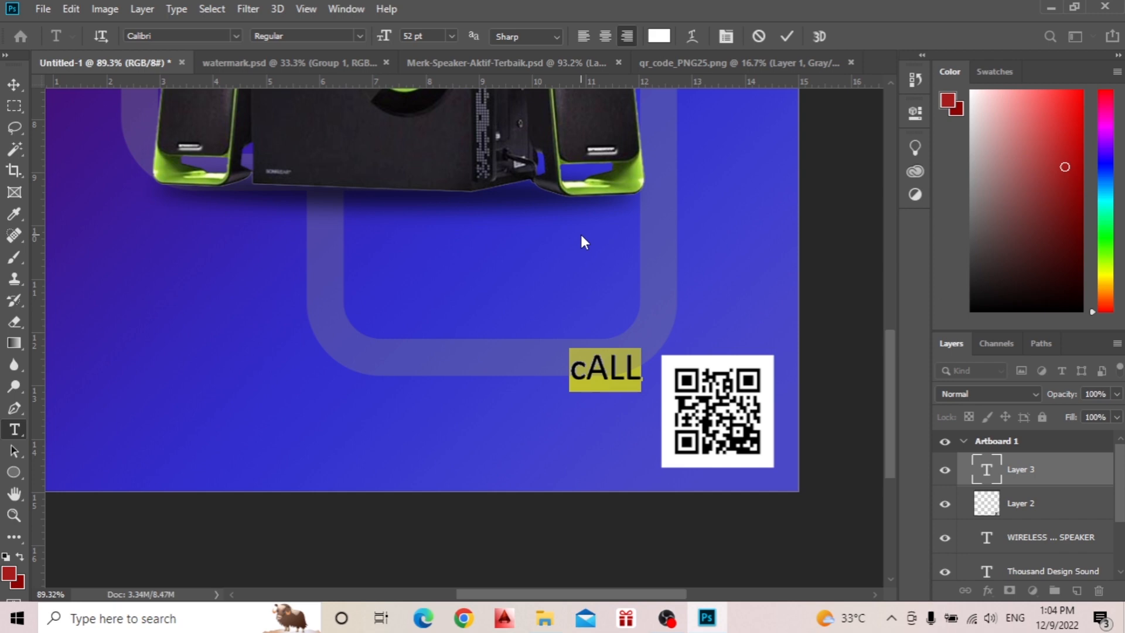
text(Call)
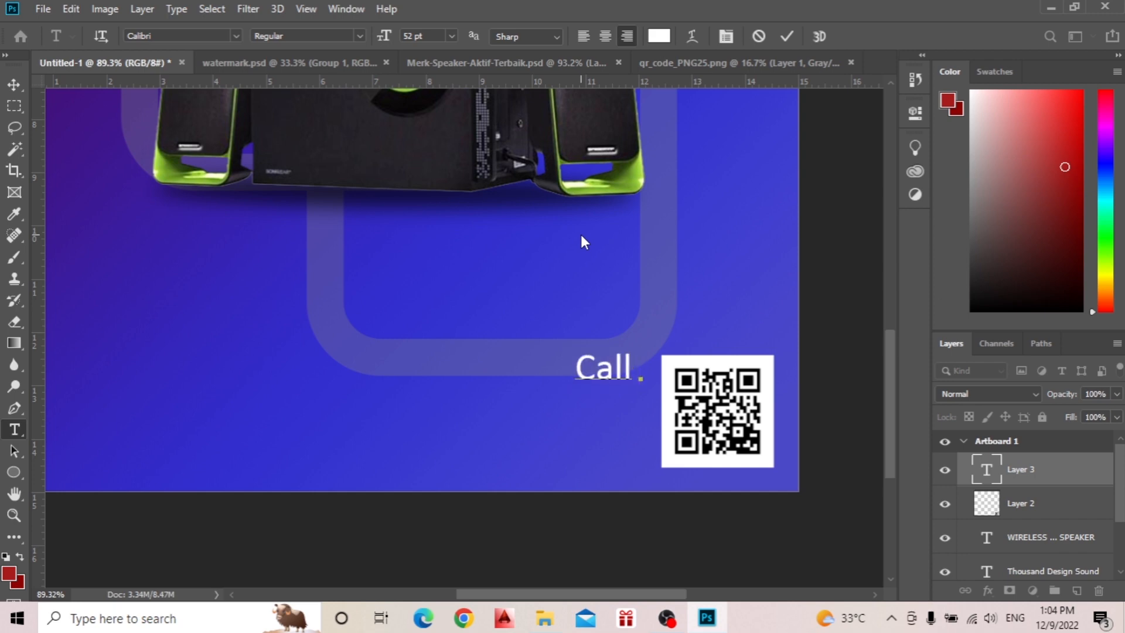
text( us mor)
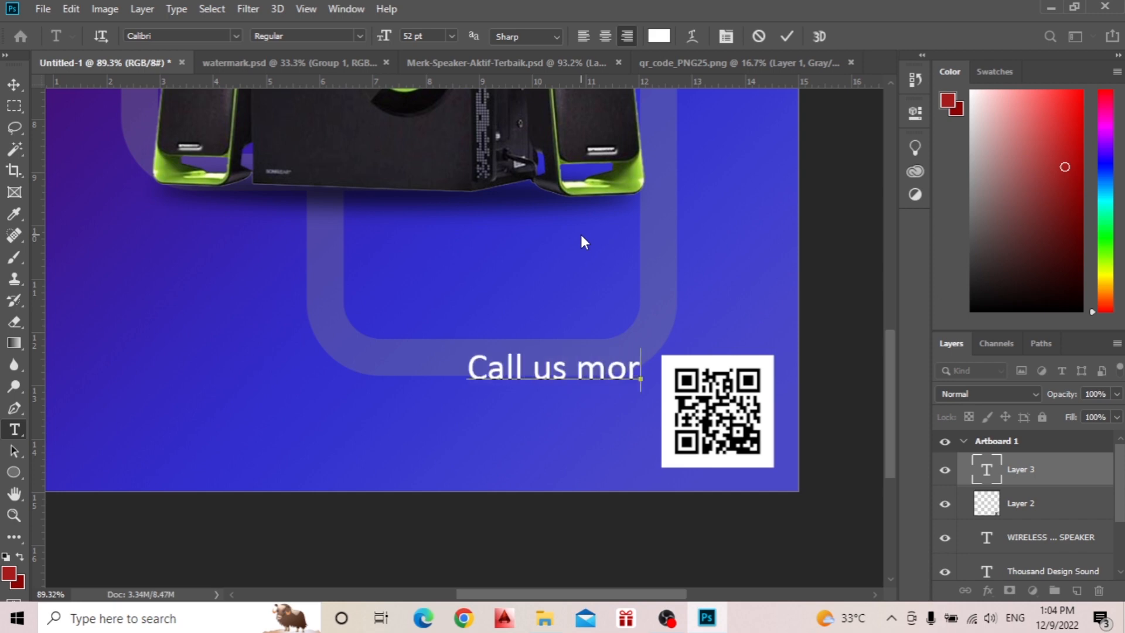
text(e inf)
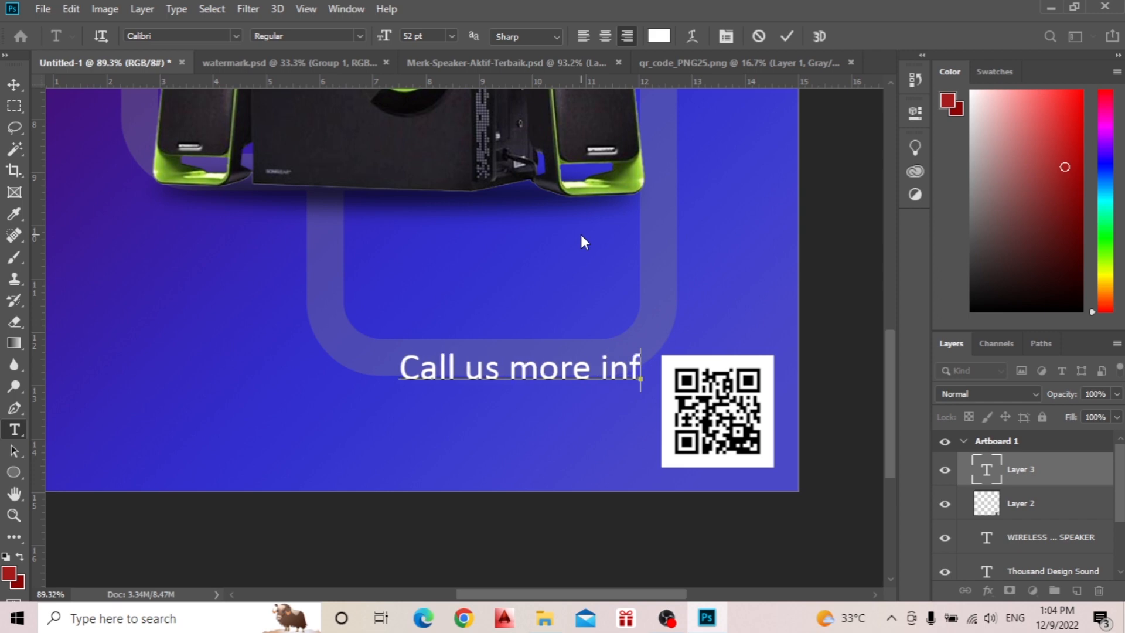
text(ormati)
text(on)
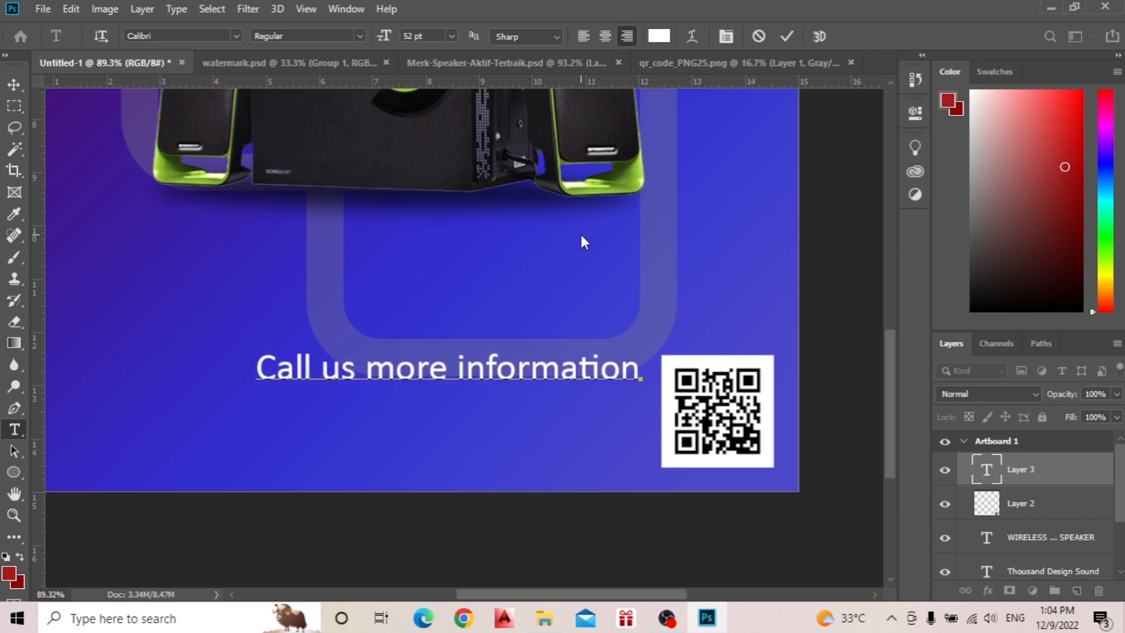
click(785, 37)
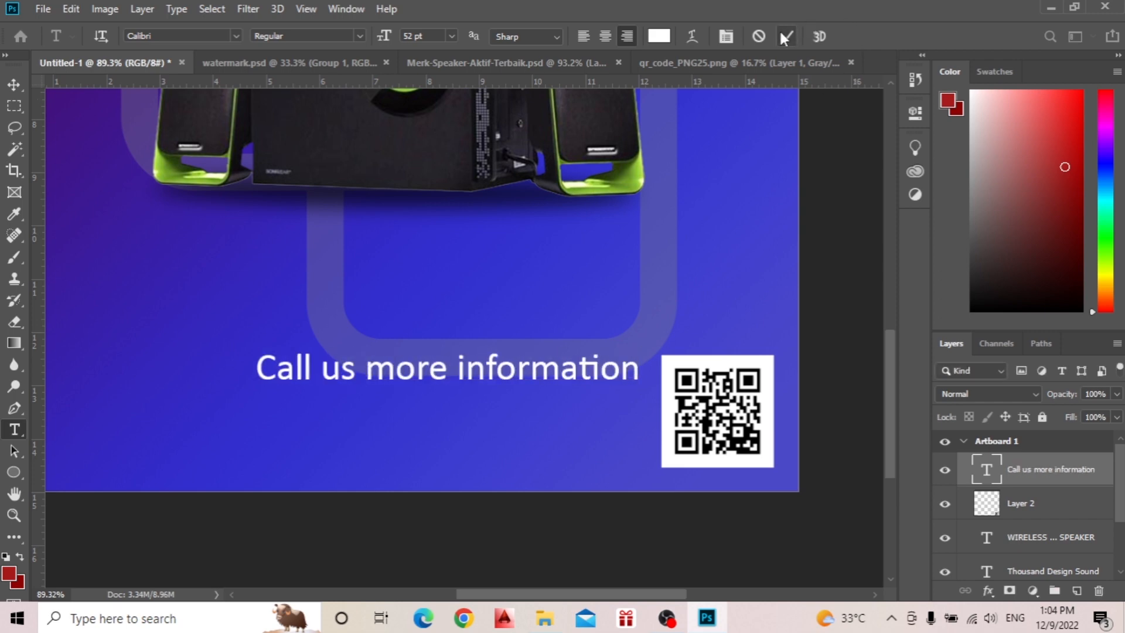
Move the call-us text slightly down and right so it ends close to the QR code, and commit the transform.
key(v)
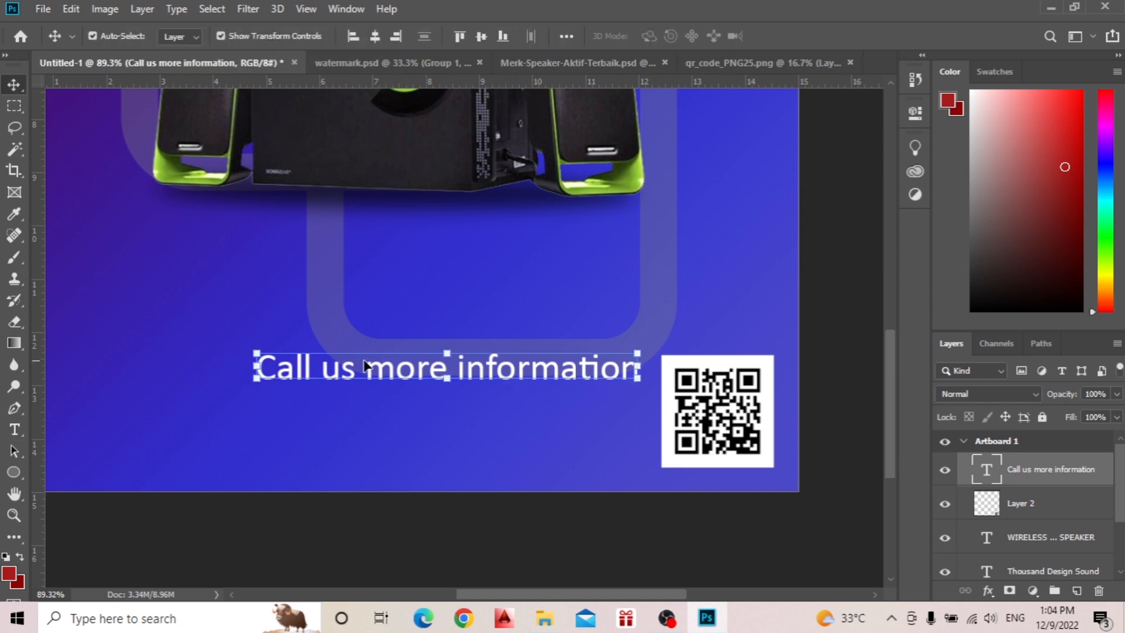
drag(258, 354, 278, 365)
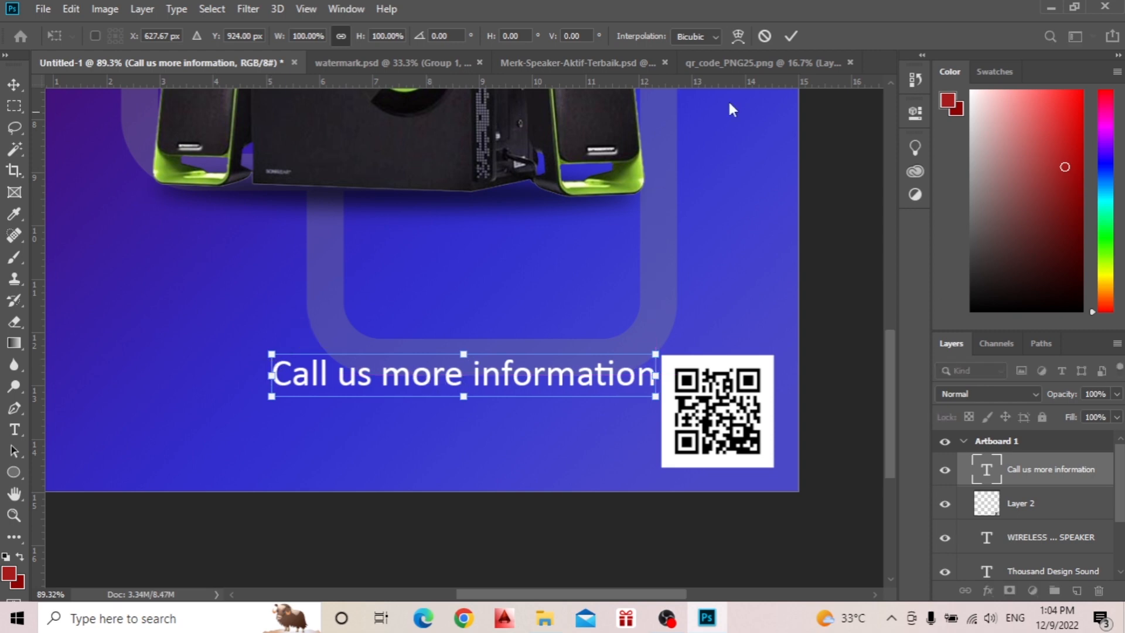
click(791, 35)
Insert "of" before "more" so the contact line reads "Call us of more information", and commit the edit.
double_click(451, 373)
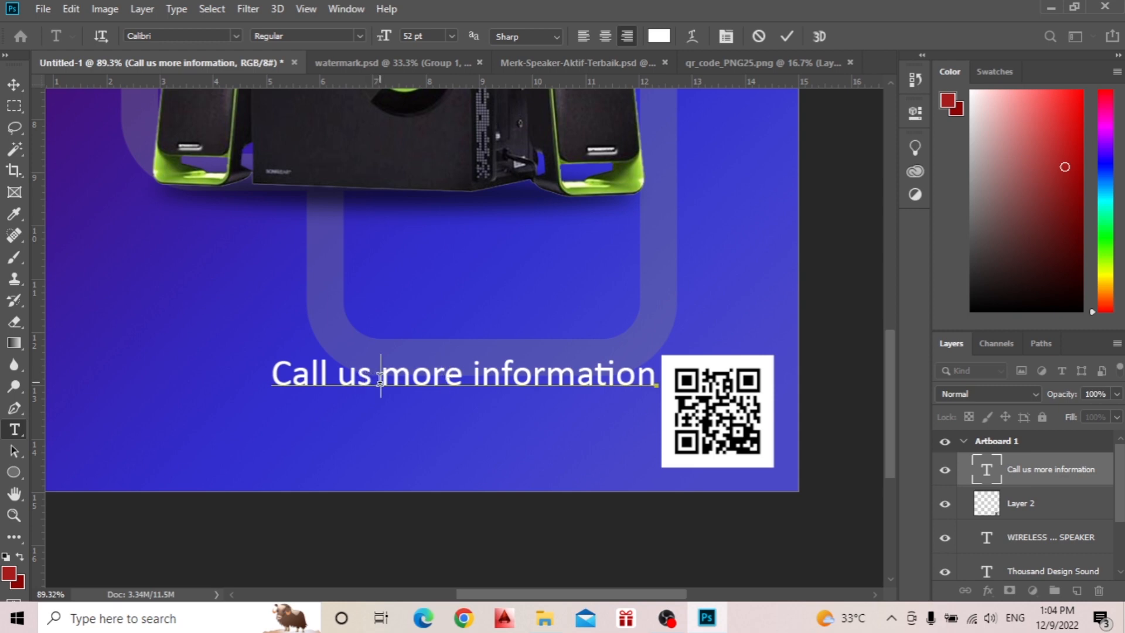
text(of)
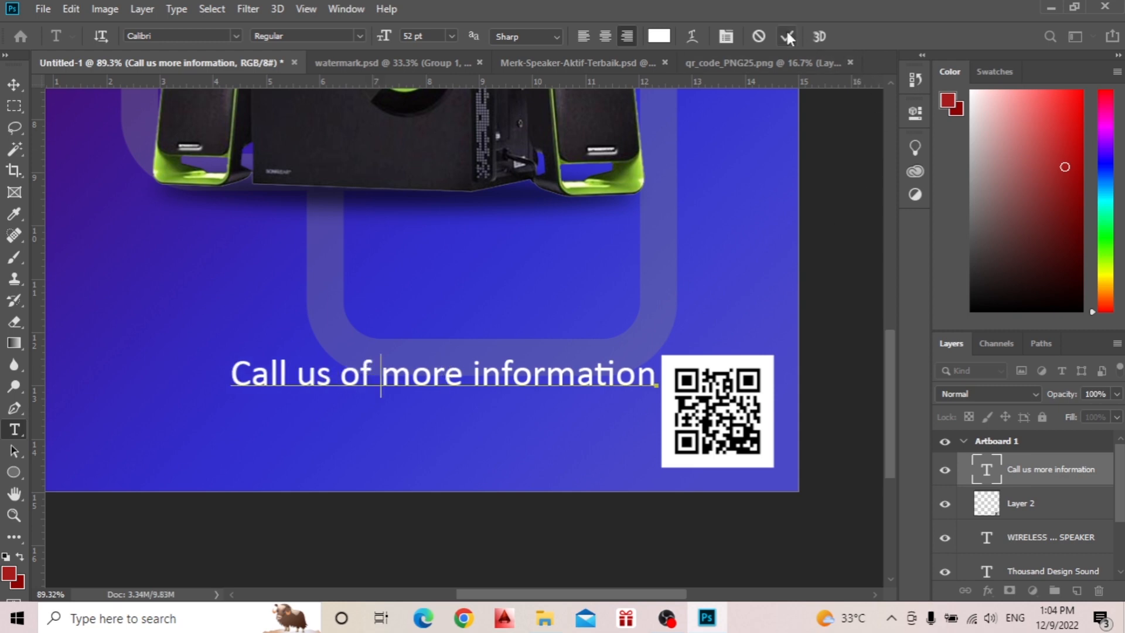
click(789, 37)
key(v)
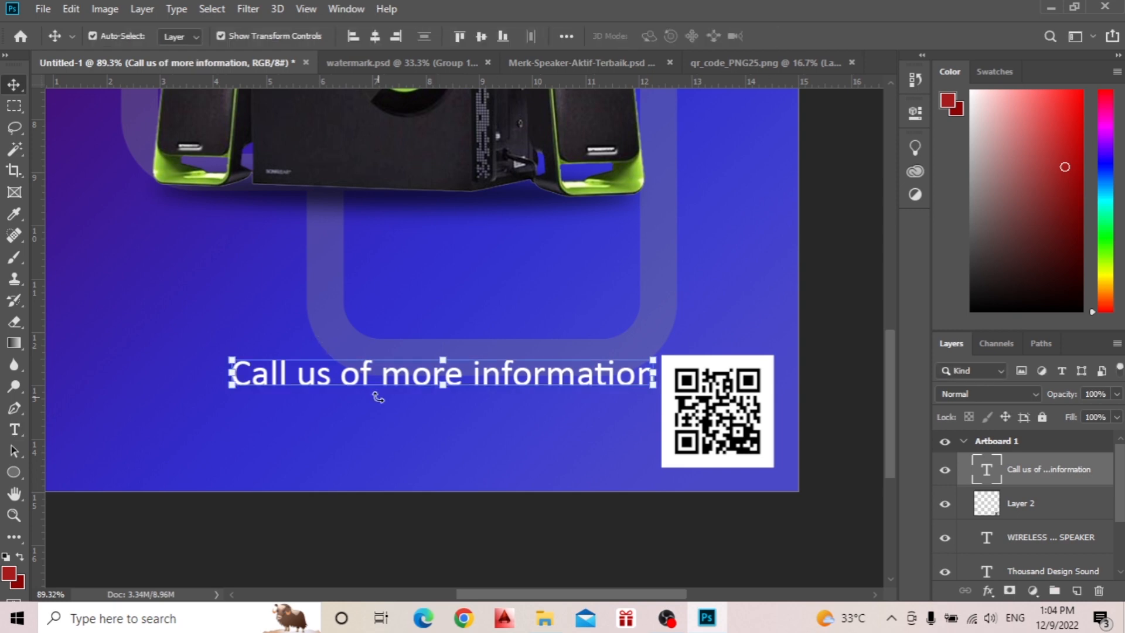
Add a separate text line with the contact phone number below the left part of the call-us line.
key(t)
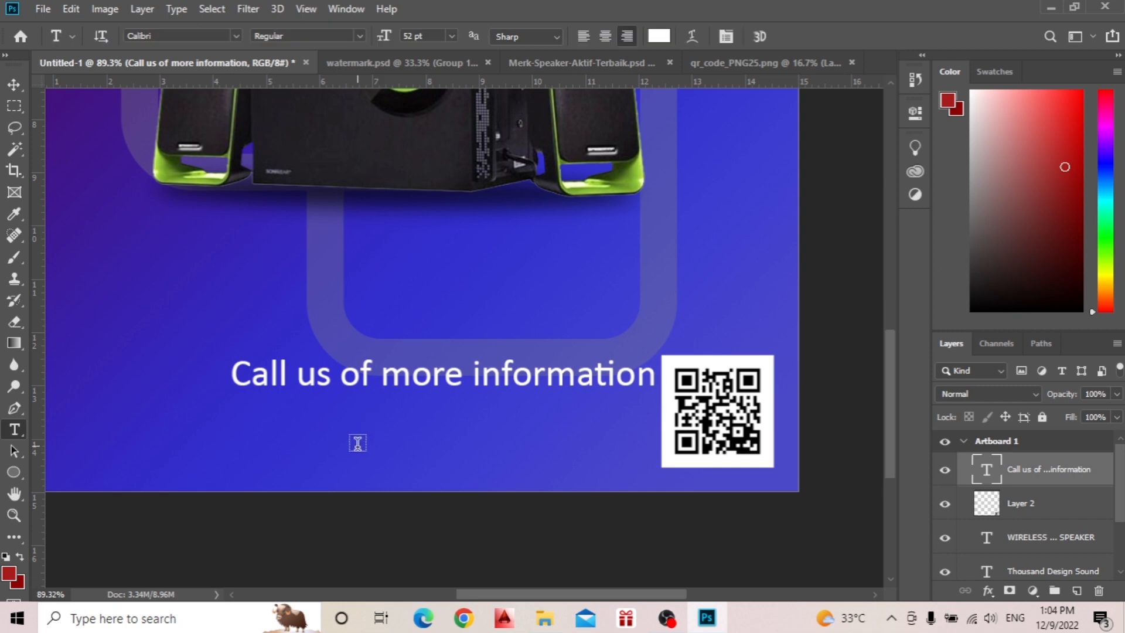
click(422, 423)
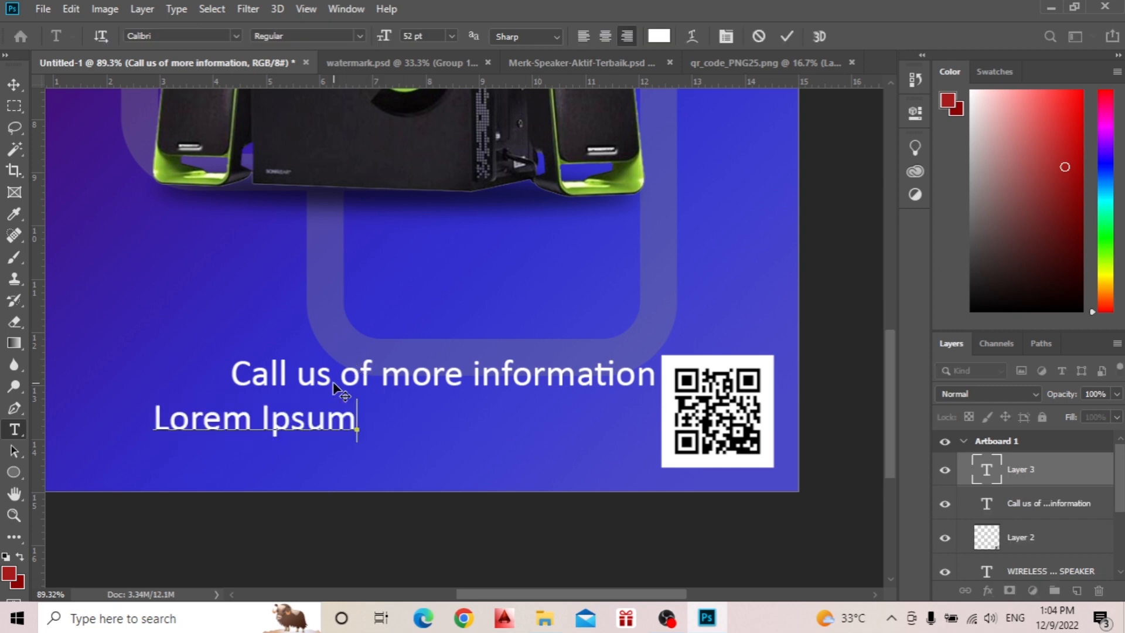
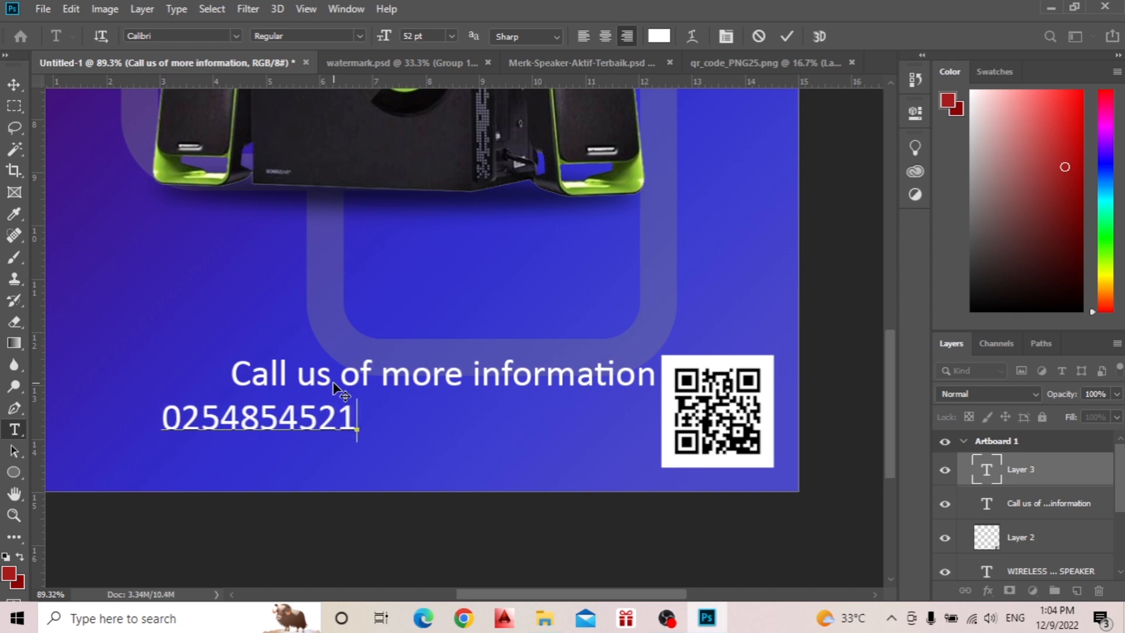
click(786, 36)
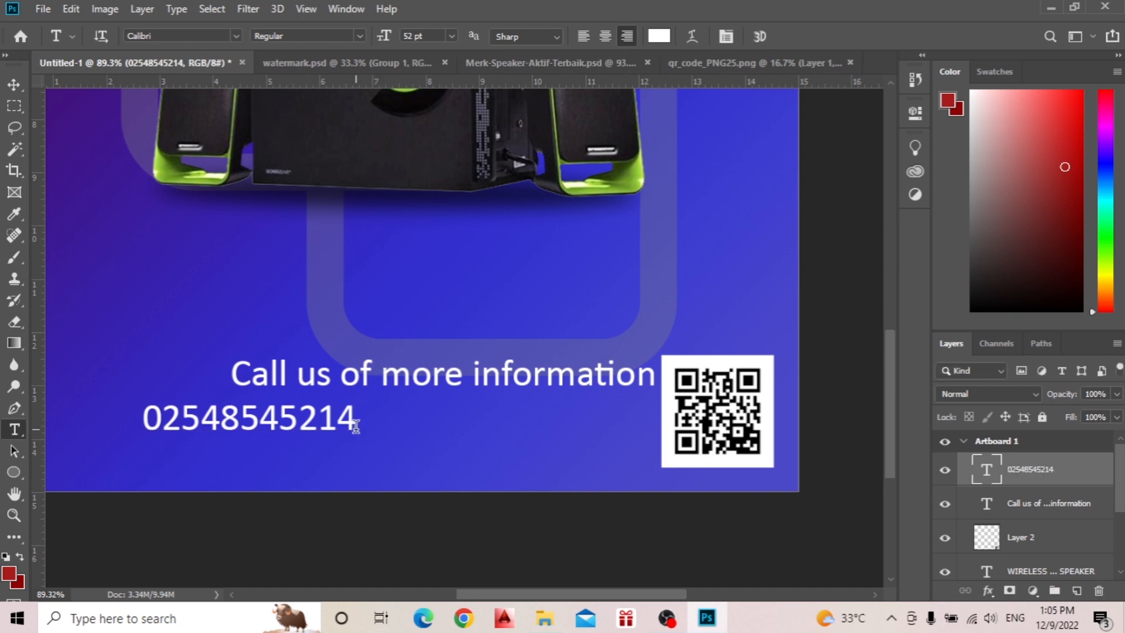
Duplicate the phone number, place the copy beside the QR code on the same line, and shift the other number closer to it.
key(v)
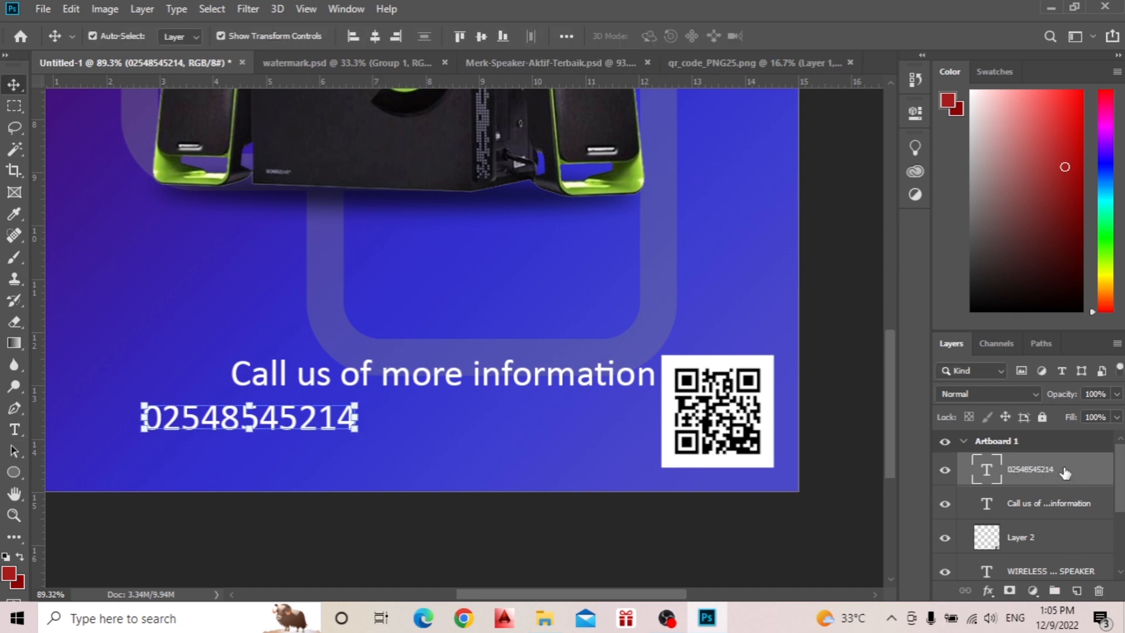
drag(1066, 472, 1078, 592)
drag(294, 428, 593, 428)
click(310, 432)
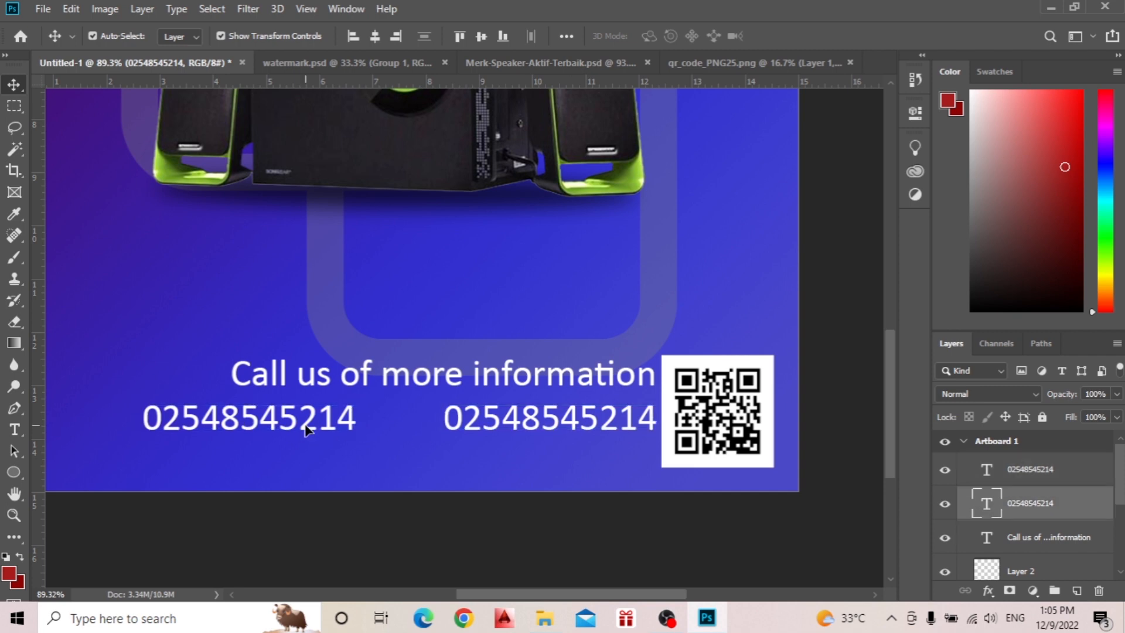
drag(309, 430, 354, 428)
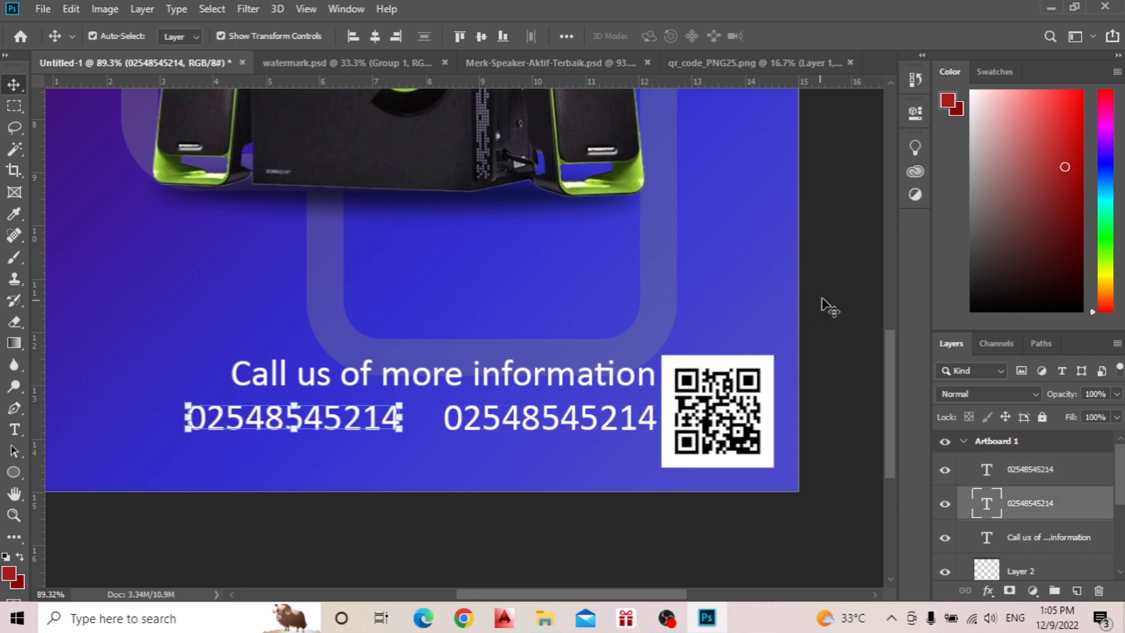
Change the font of the left phone number to Coolvetica and commit the edit.
shift+click(496, 430)
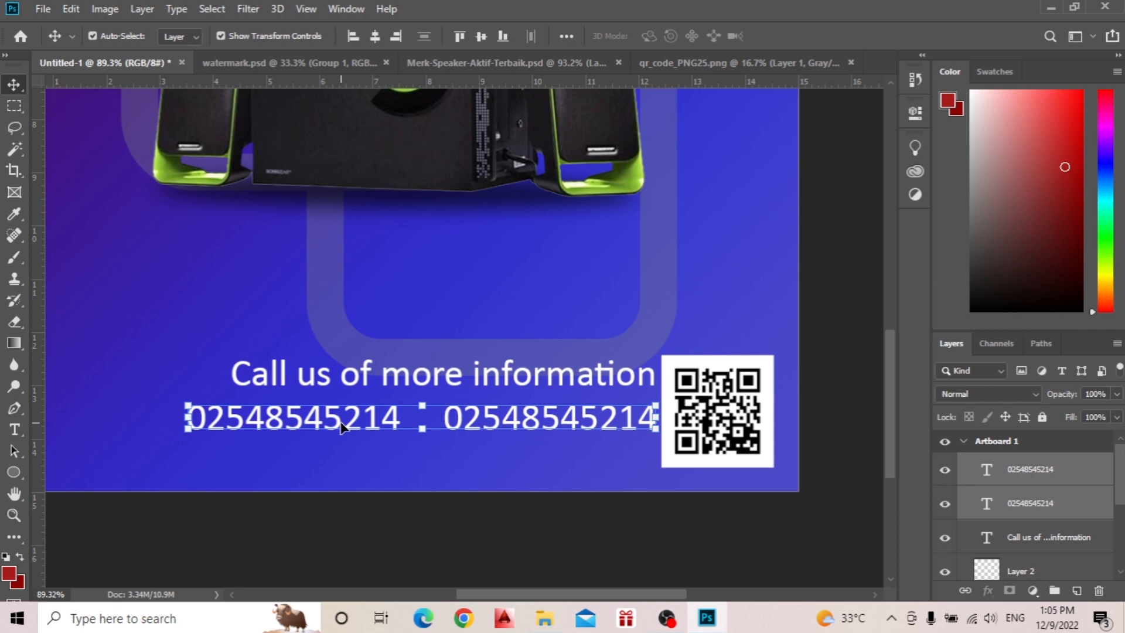
key(t)
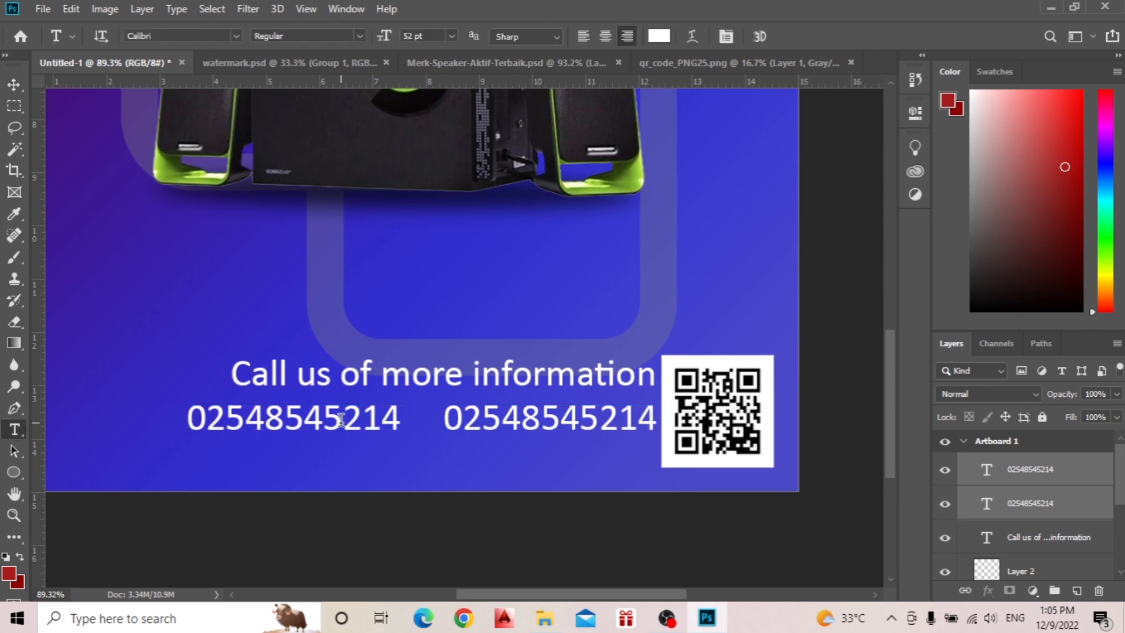
click(376, 418)
key(ctrl+a)
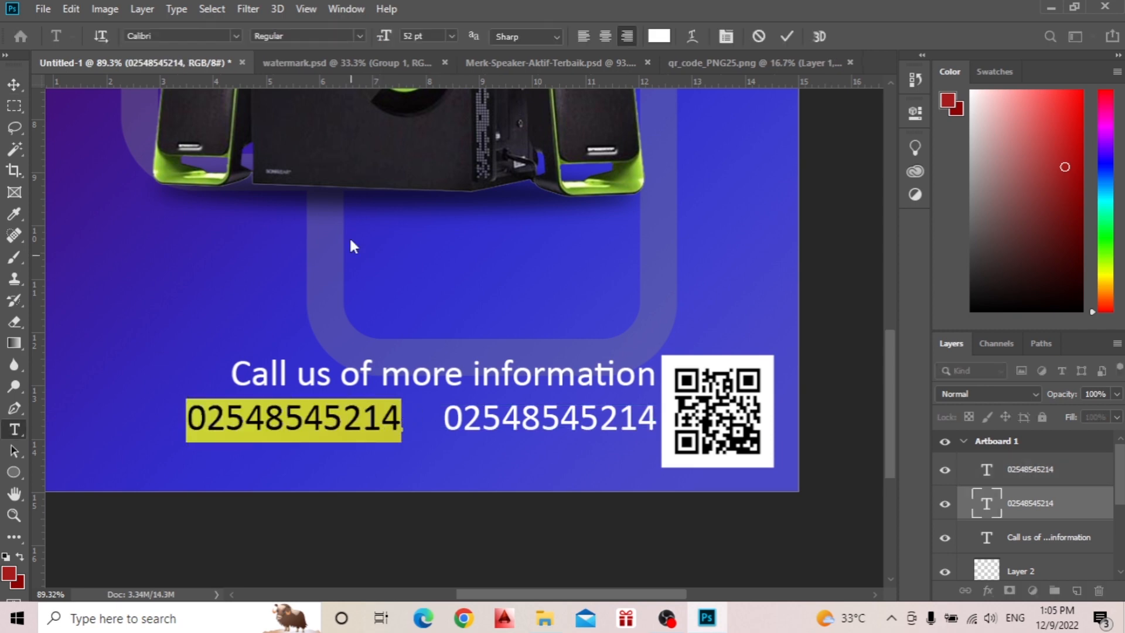
click(236, 36)
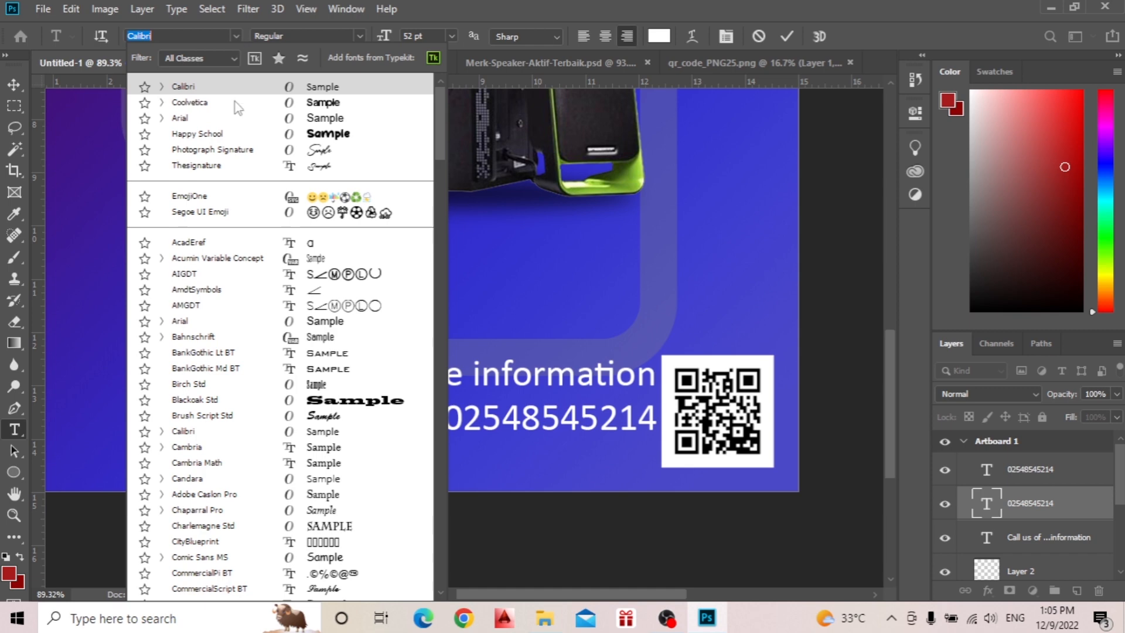
click(328, 104)
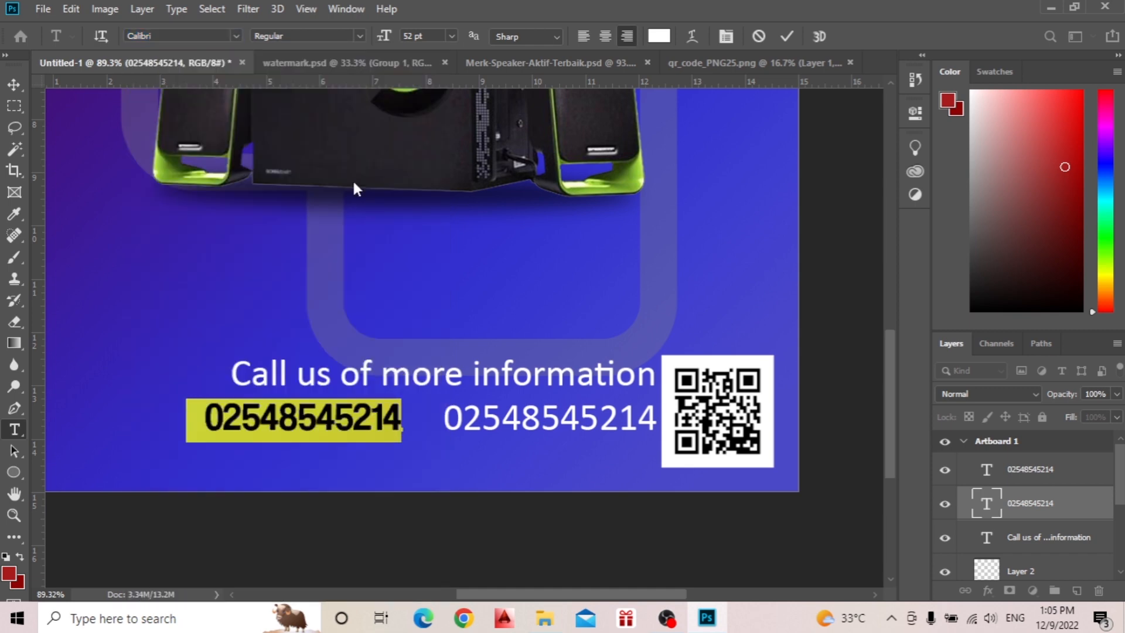
click(786, 36)
Change the font of the right phone number, beside the QR code, to Coolvetica and commit the edit.
click(522, 423)
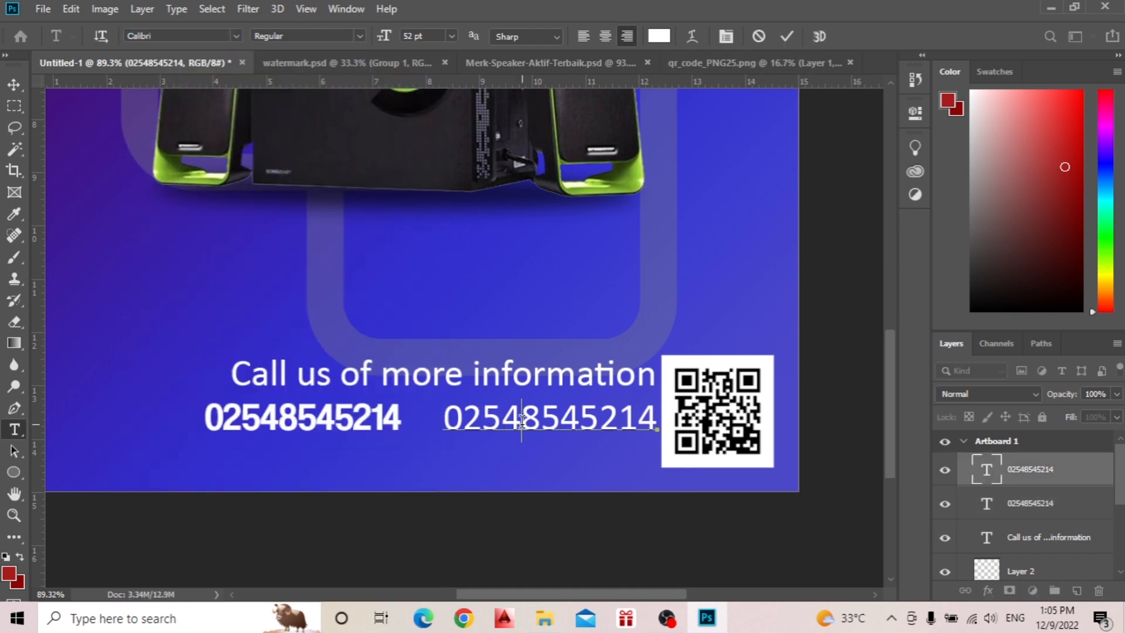
key(ctrl+a)
click(236, 35)
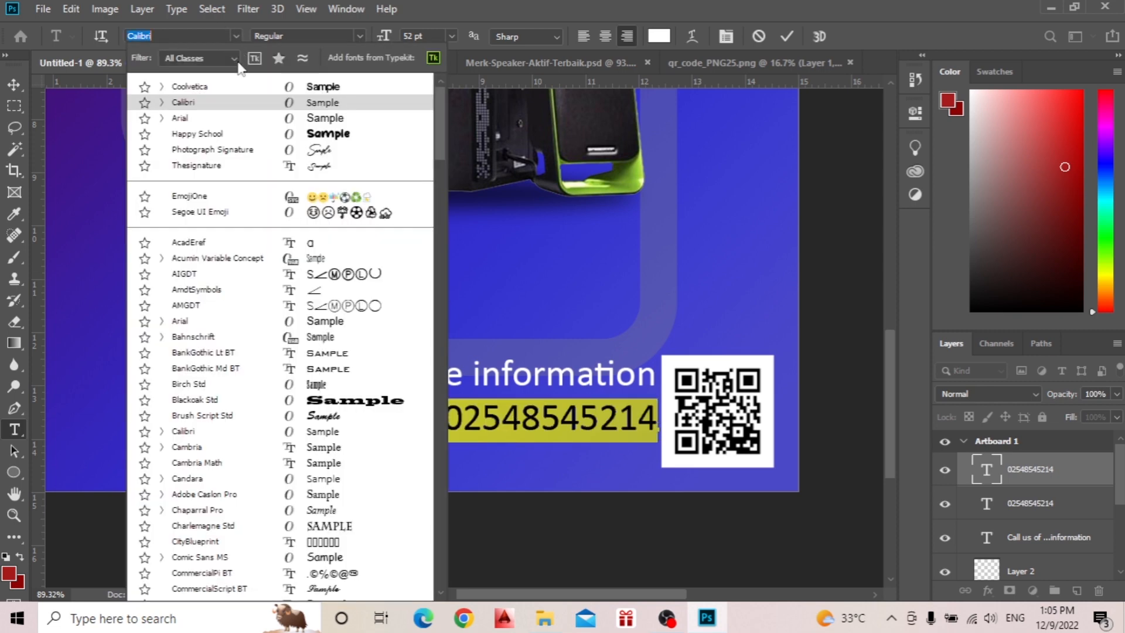
click(300, 87)
click(787, 36)
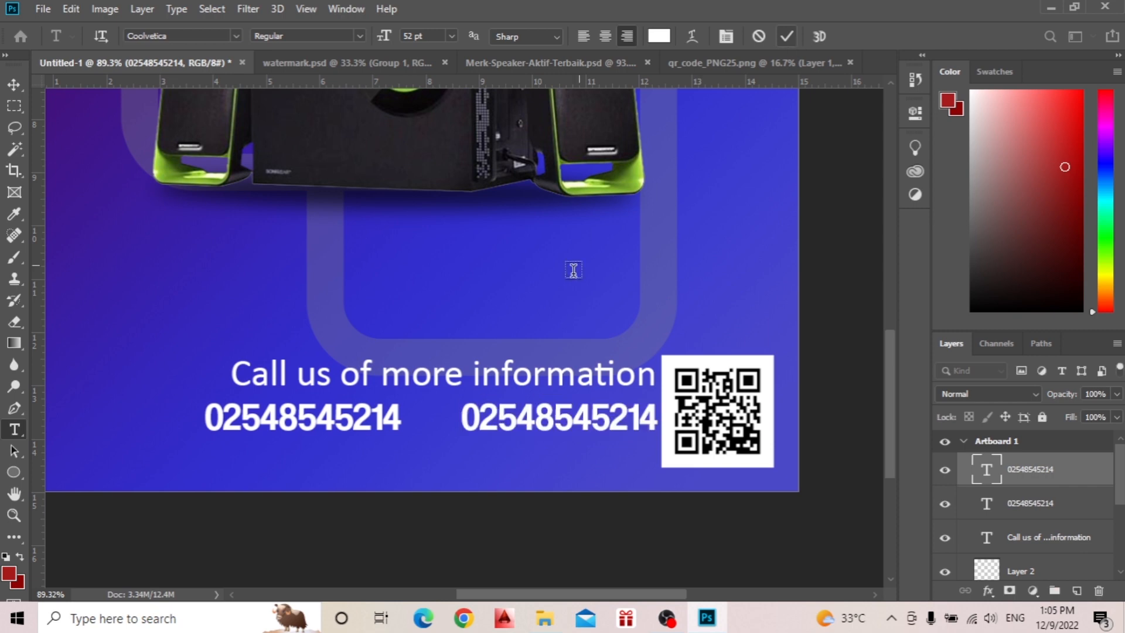
key(v)
scroll(580, 384, down, 2)
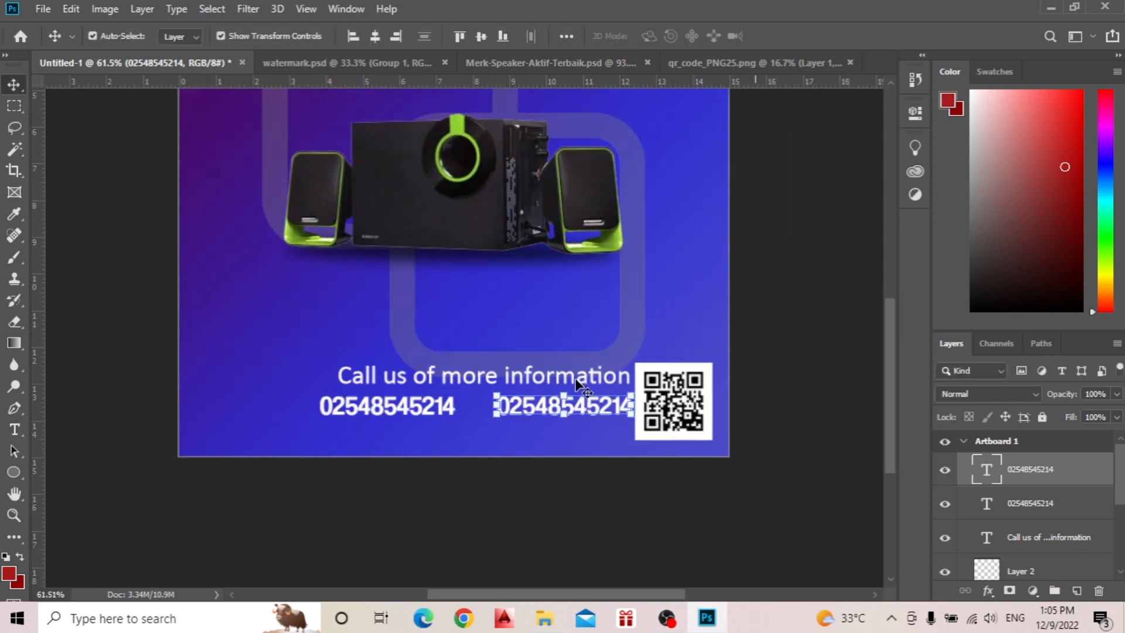
Scale both phone numbers down together to about 70%, keeping them against the QR code, and commit the transform.
click(431, 410)
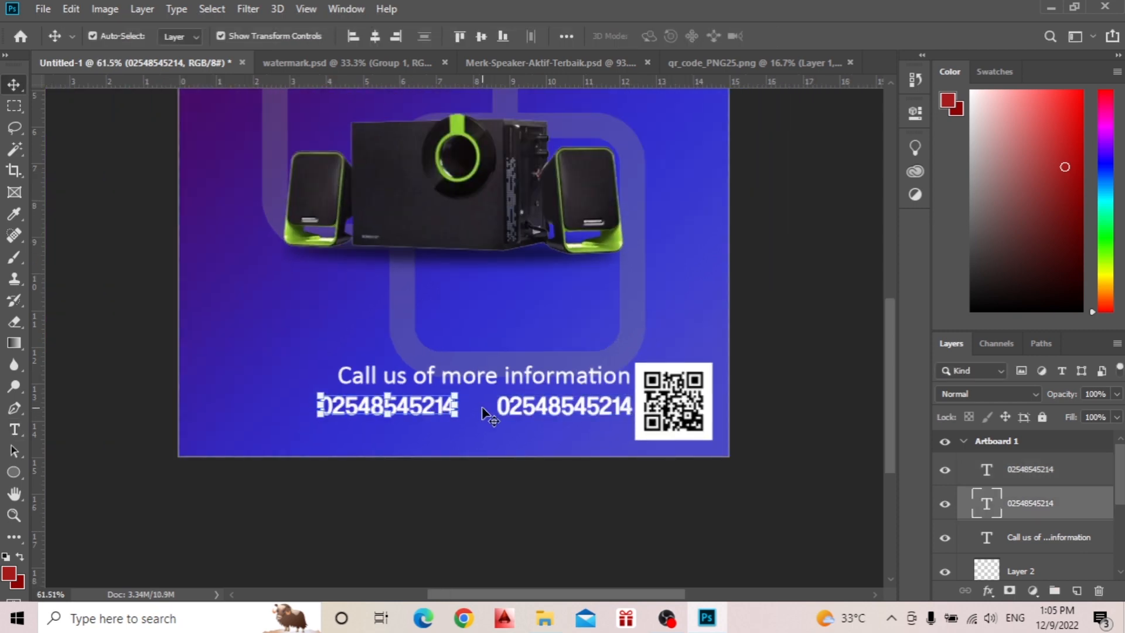
shift+click(514, 410)
drag(320, 406, 414, 404)
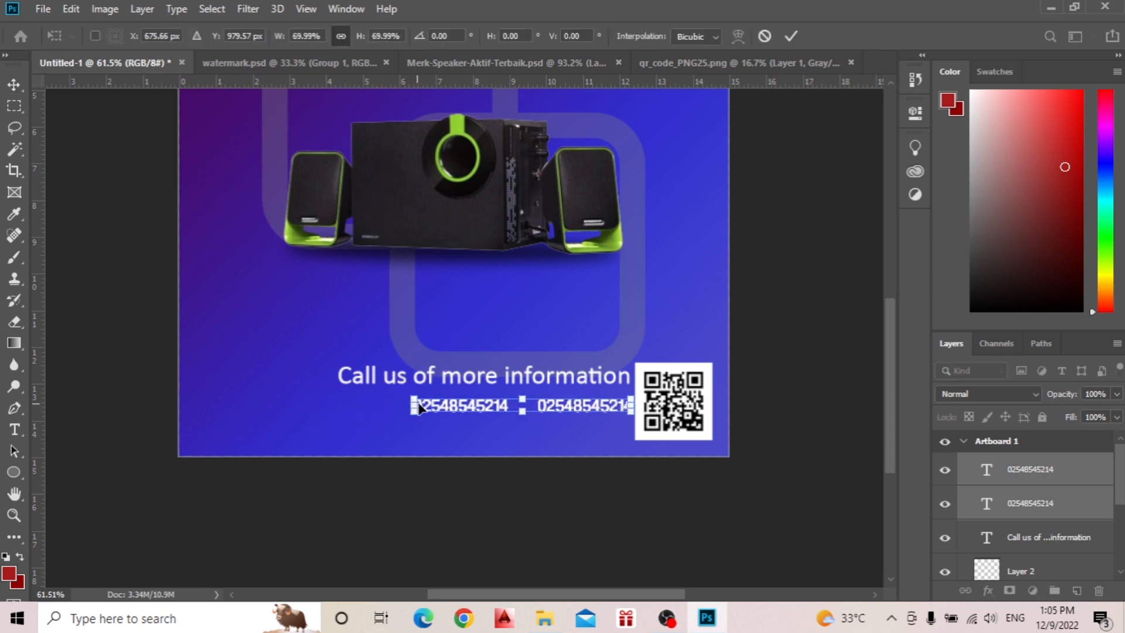
click(792, 36)
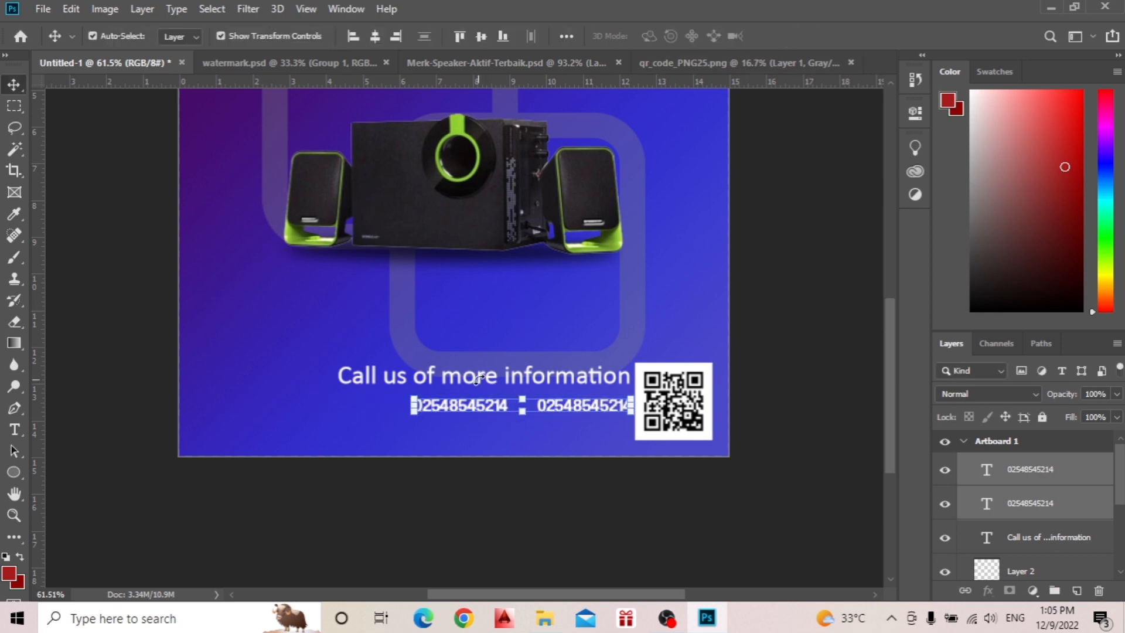
Scale the call-us line down to about 51%, keeping its right end beside the QR code, and commit the transform.
click(496, 380)
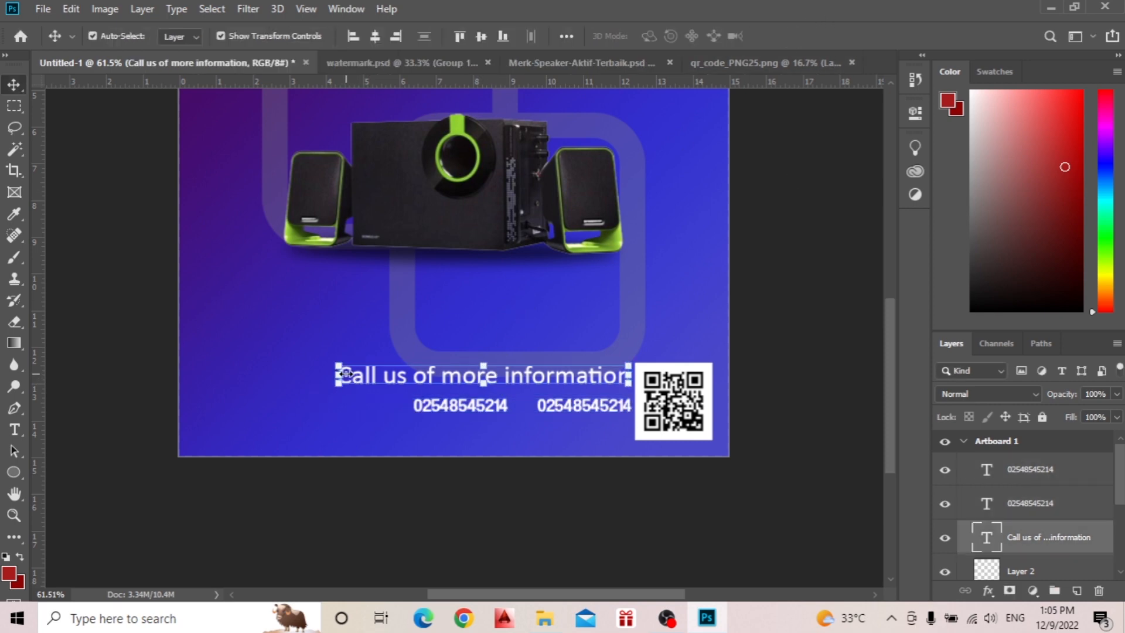
drag(345, 375, 497, 379)
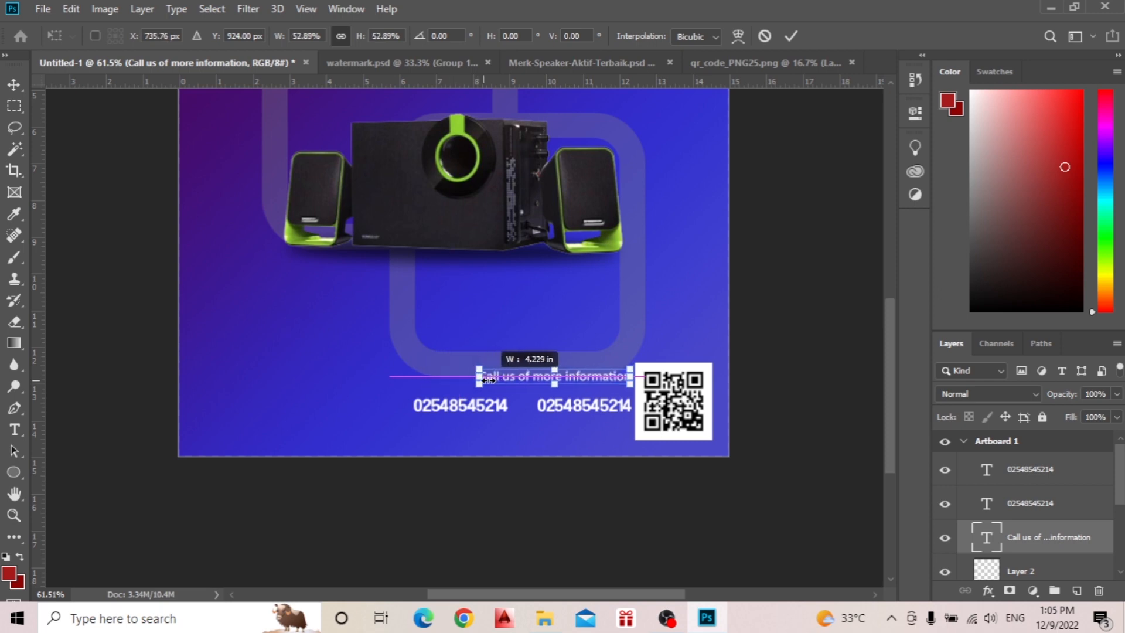
click(790, 37)
scroll(515, 393, down, 3)
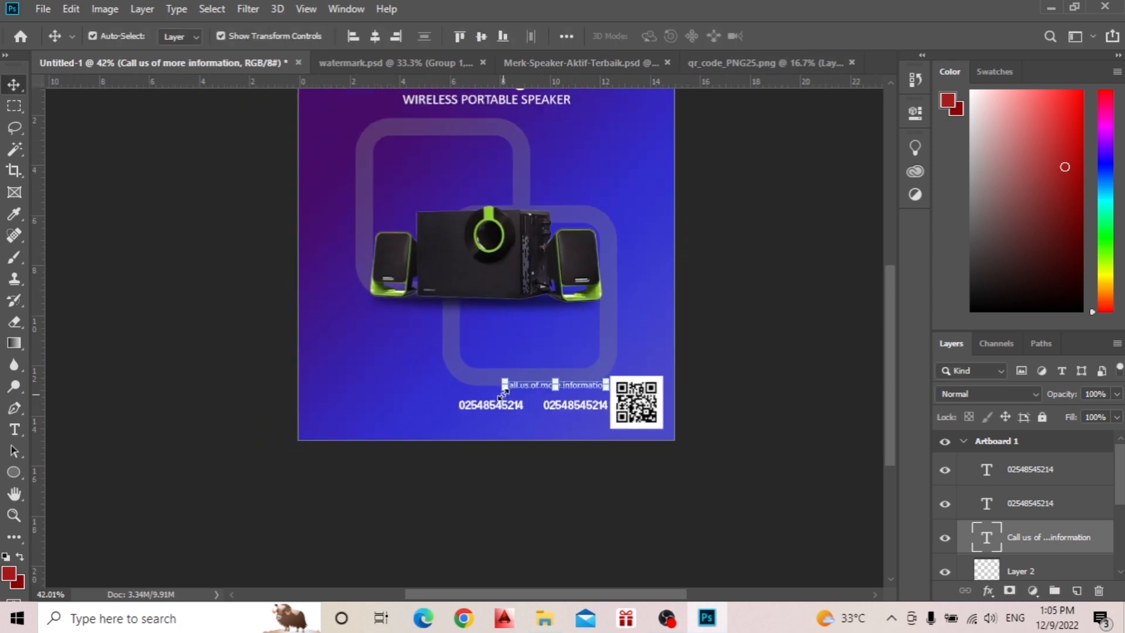
scroll(559, 359, up, 1)
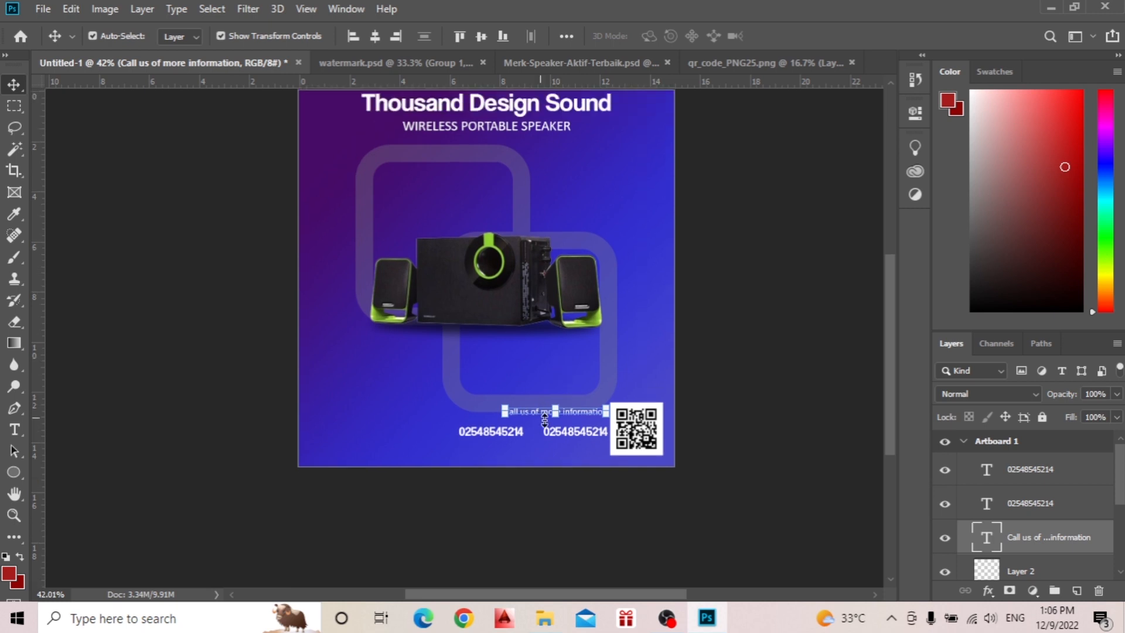
Shift the left phone number closer to the right one, keeping both on the same line.
click(527, 433)
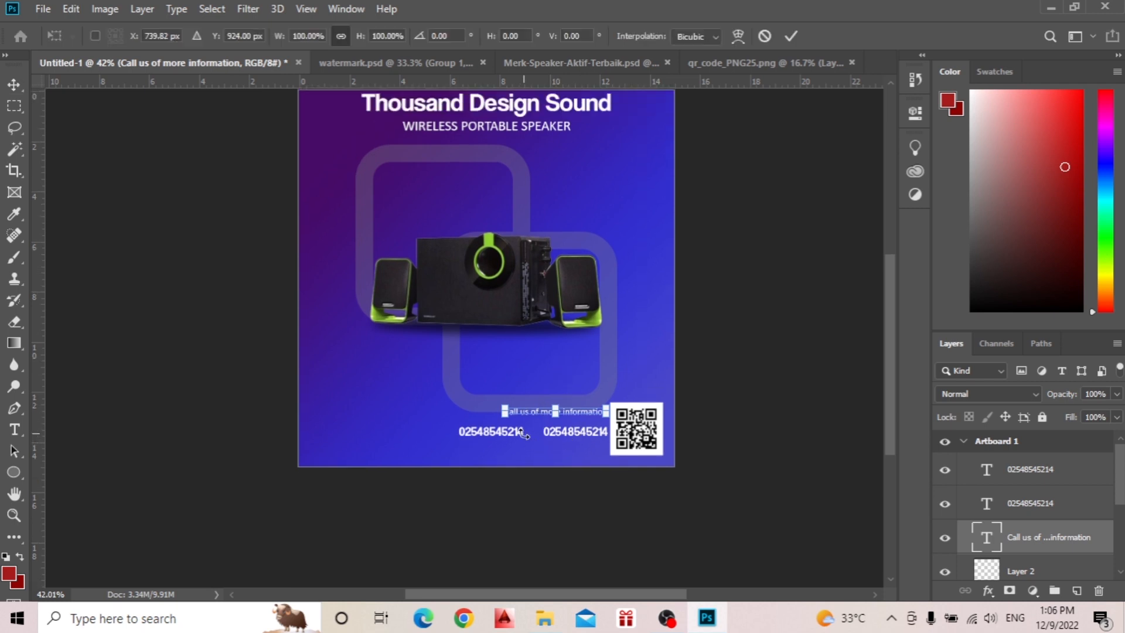
click(770, 35)
click(498, 433)
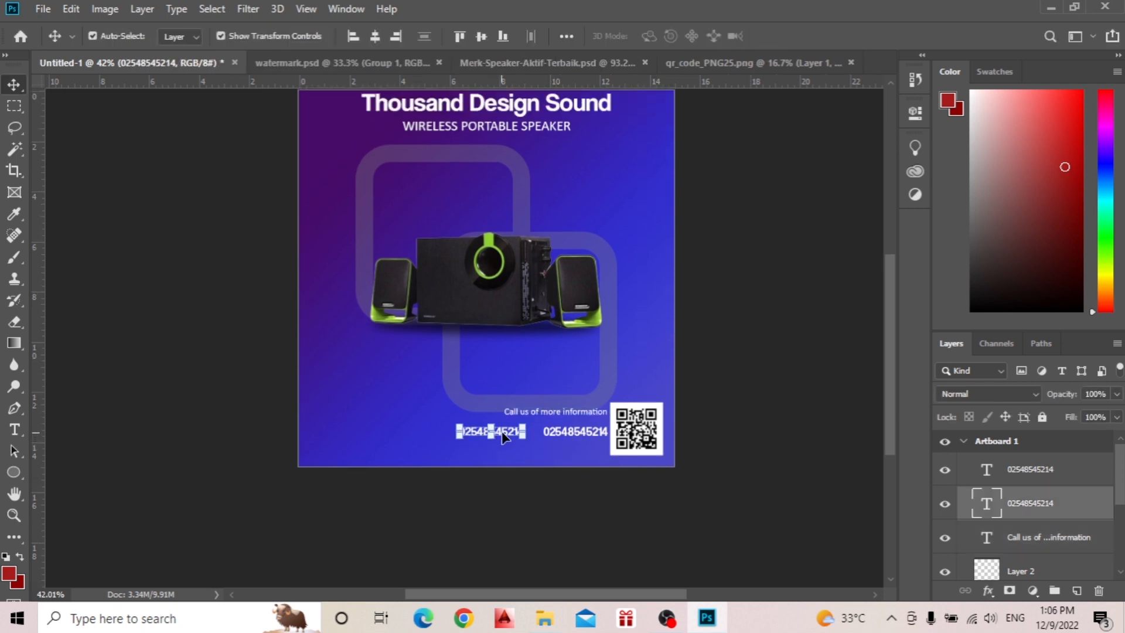
drag(508, 438, 521, 439)
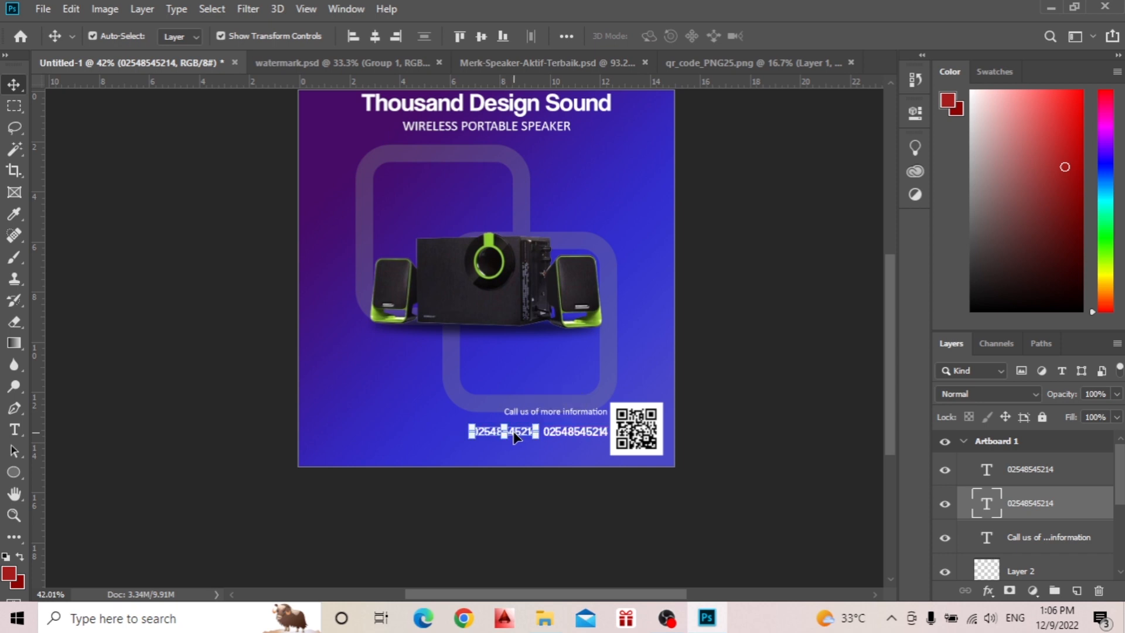
click(720, 289)
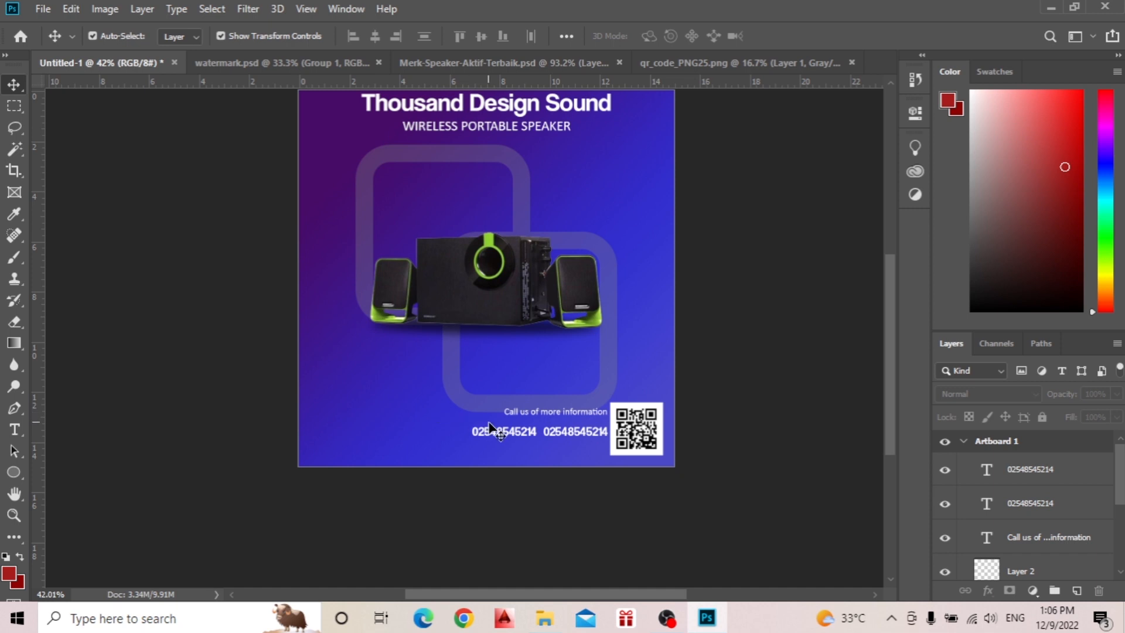
Select both phone numbers and the call-us line together and move them slightly away from the QR code.
click(549, 414)
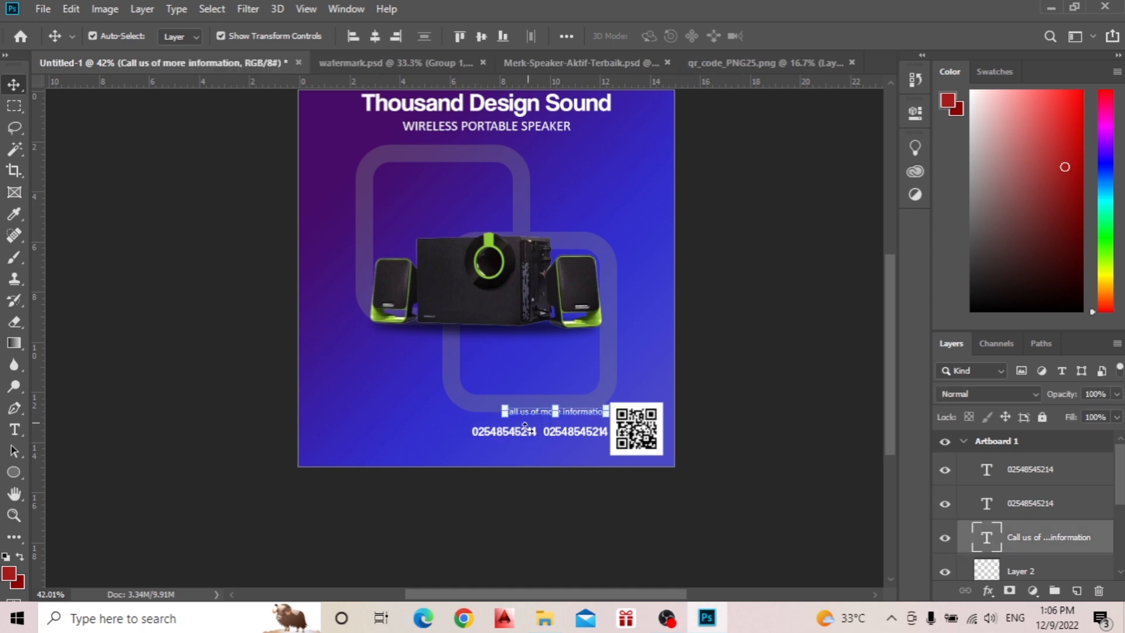
click(540, 431)
click(721, 422)
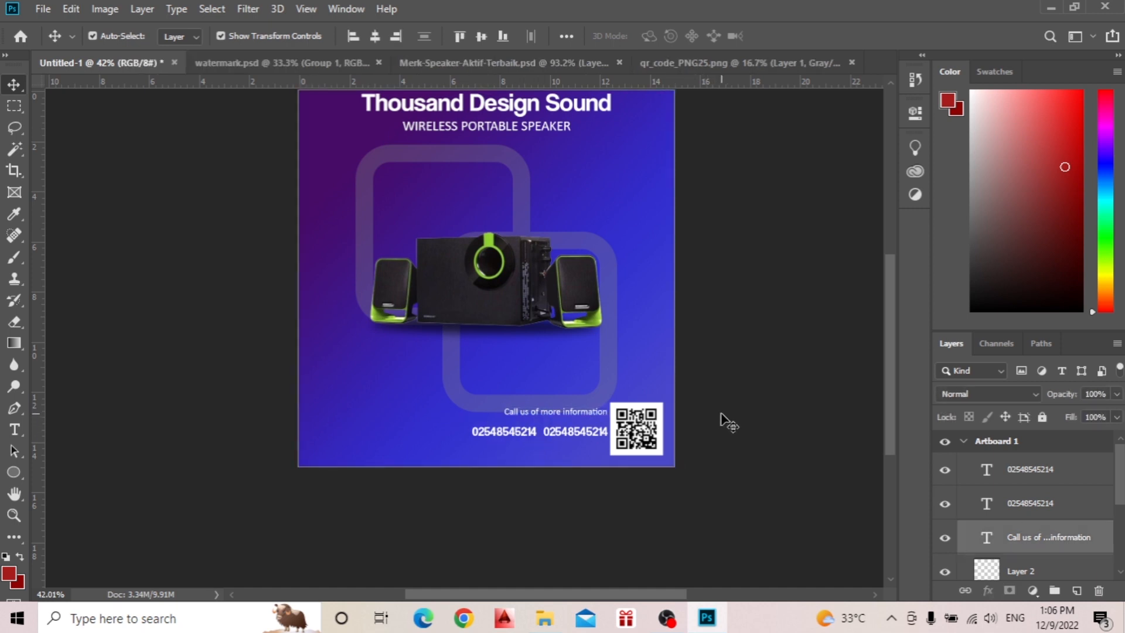
click(1002, 454)
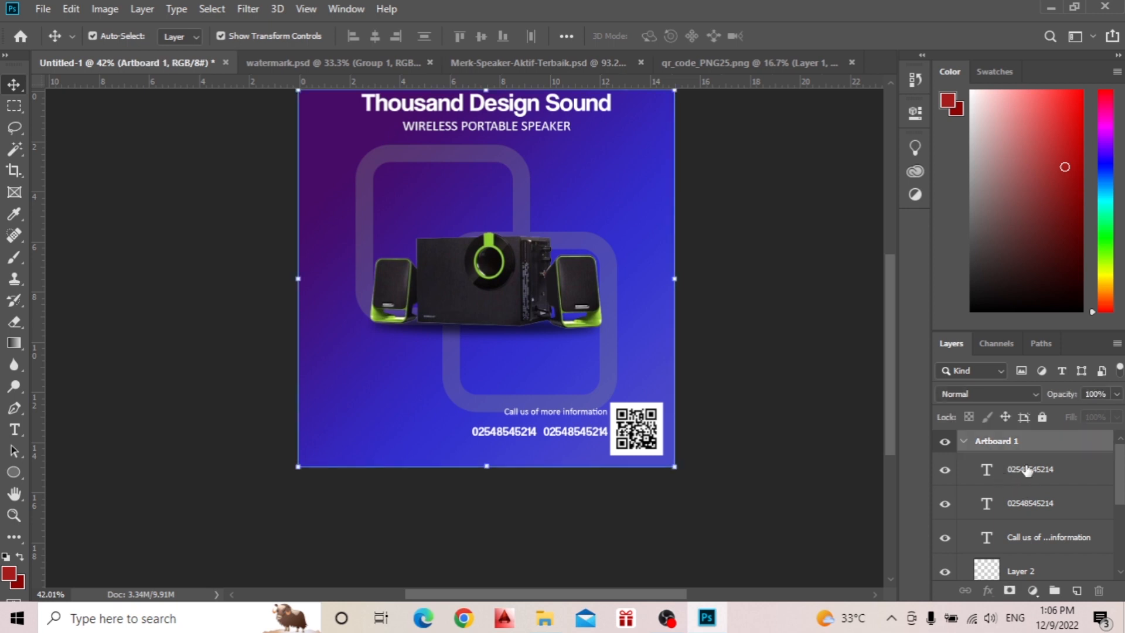
click(1028, 469)
shift+click(1034, 510)
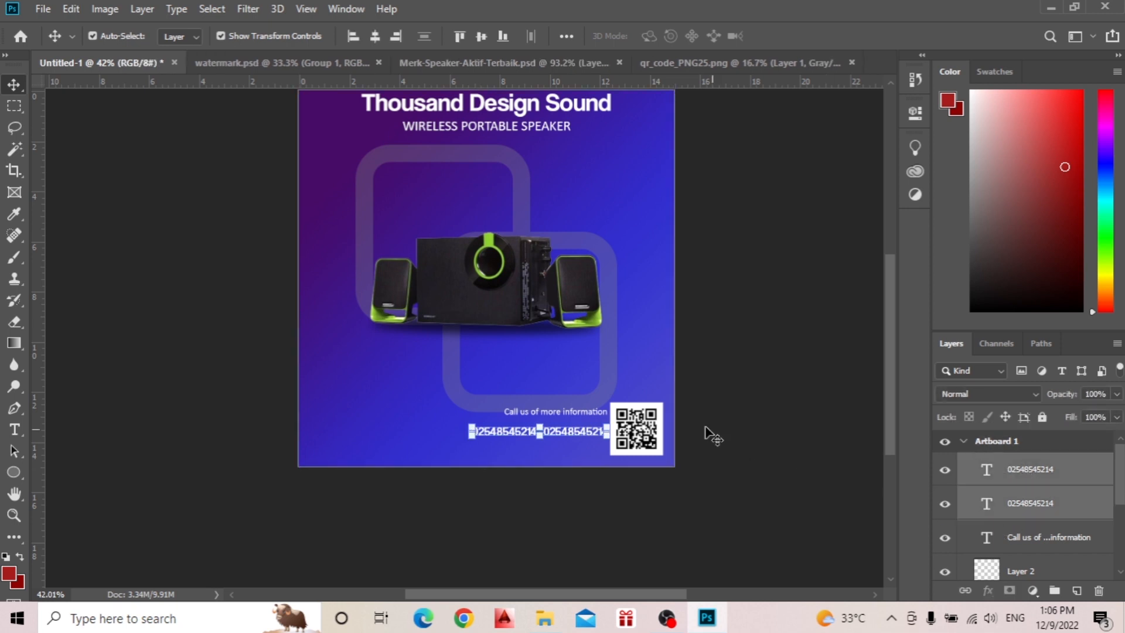
shift+click(996, 538)
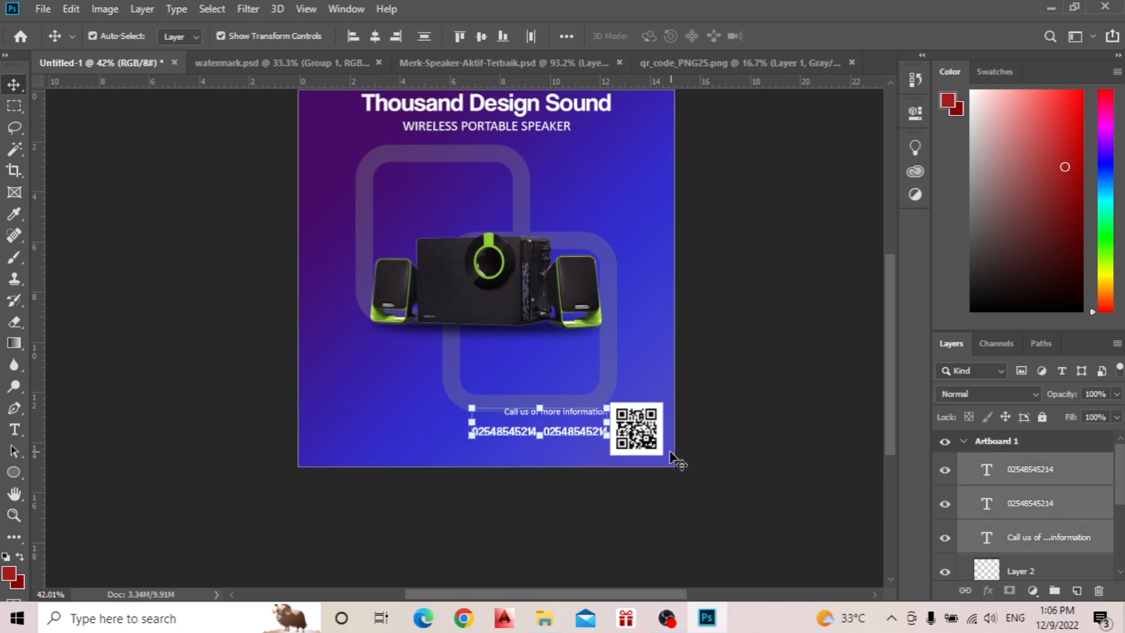
drag(578, 430, 575, 433)
click(770, 260)
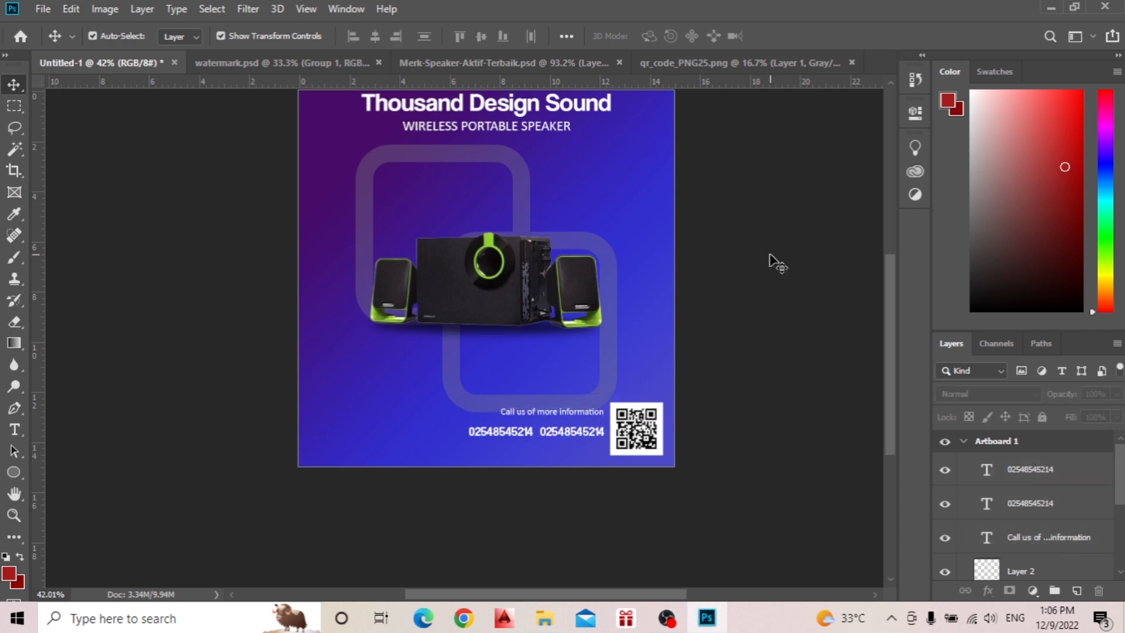
Copy the Group 1 logo from watermark.psd into the speaker advertisement over its lower area.
scroll(770, 259, down, 1)
scroll(762, 270, up, 3)
scroll(758, 275, down, 6)
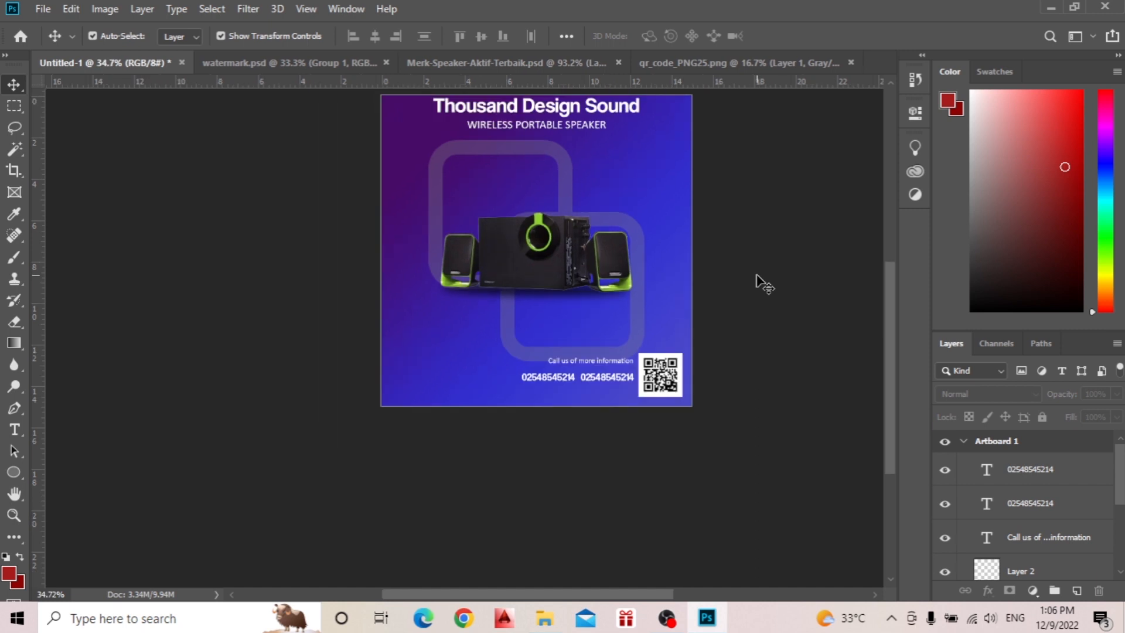
scroll(416, 381, up, 3)
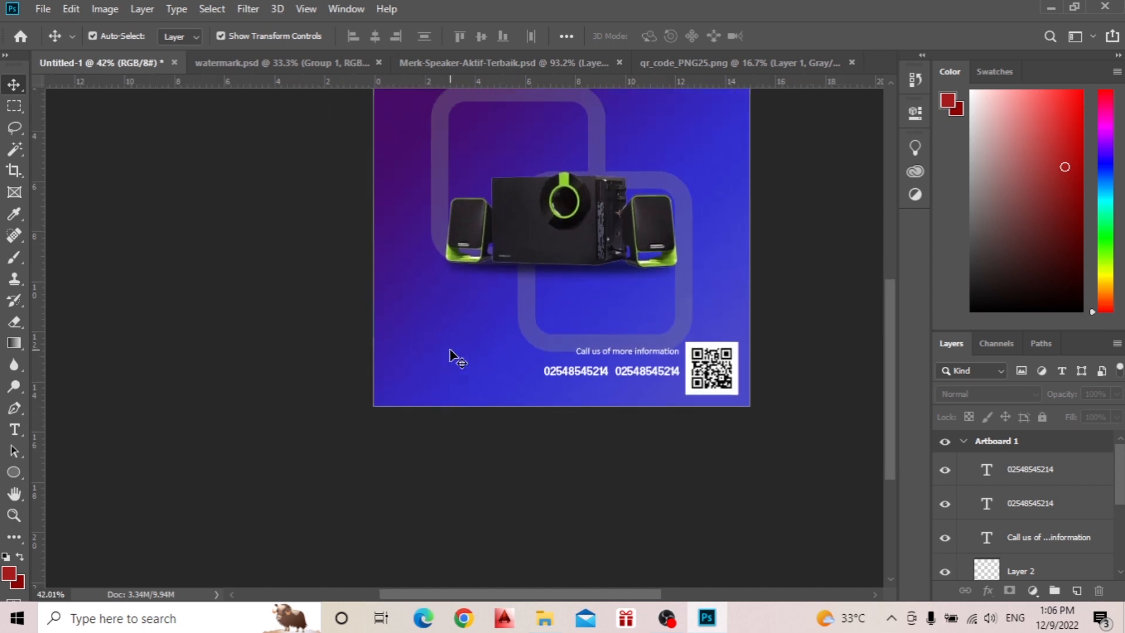
scroll(450, 351, up, 1)
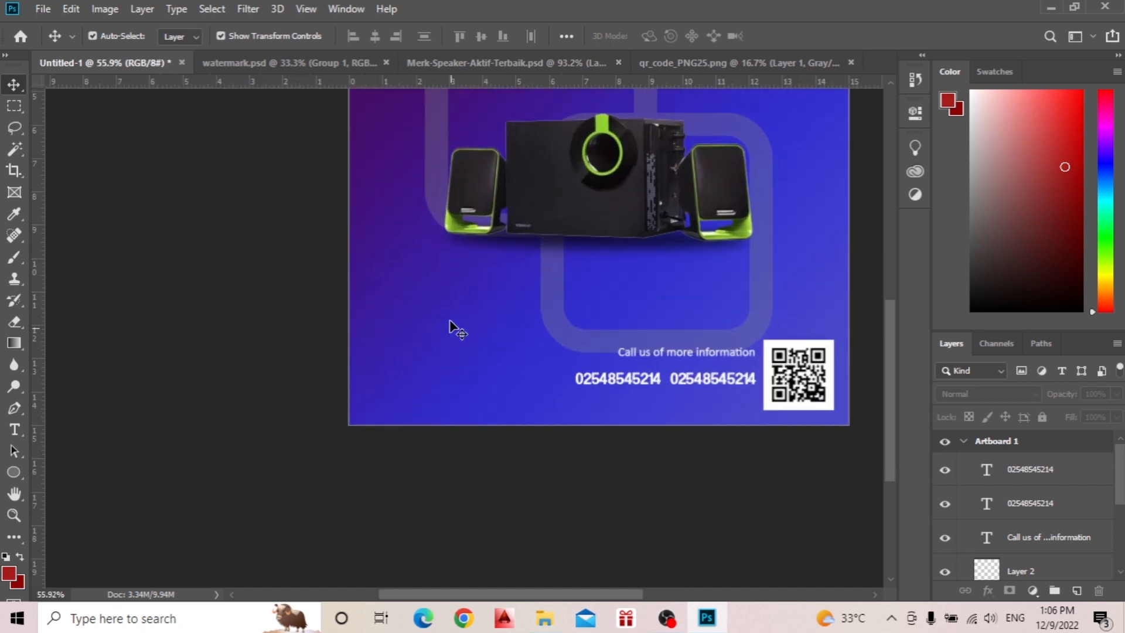
click(301, 62)
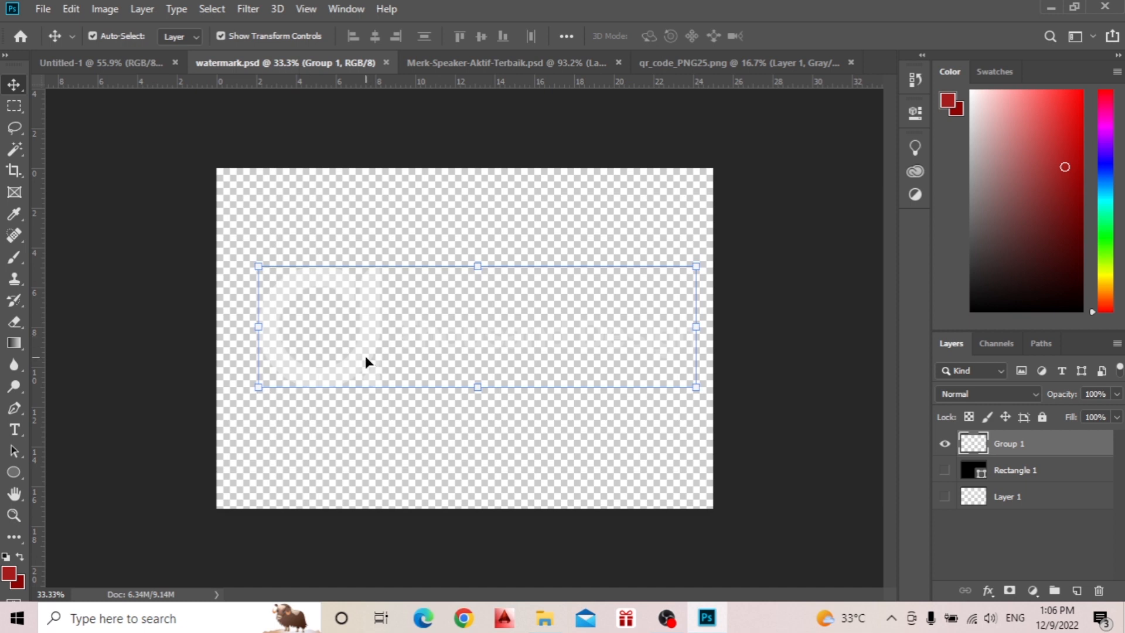
drag(366, 359, 395, 332)
scroll(352, 328, down, 3)
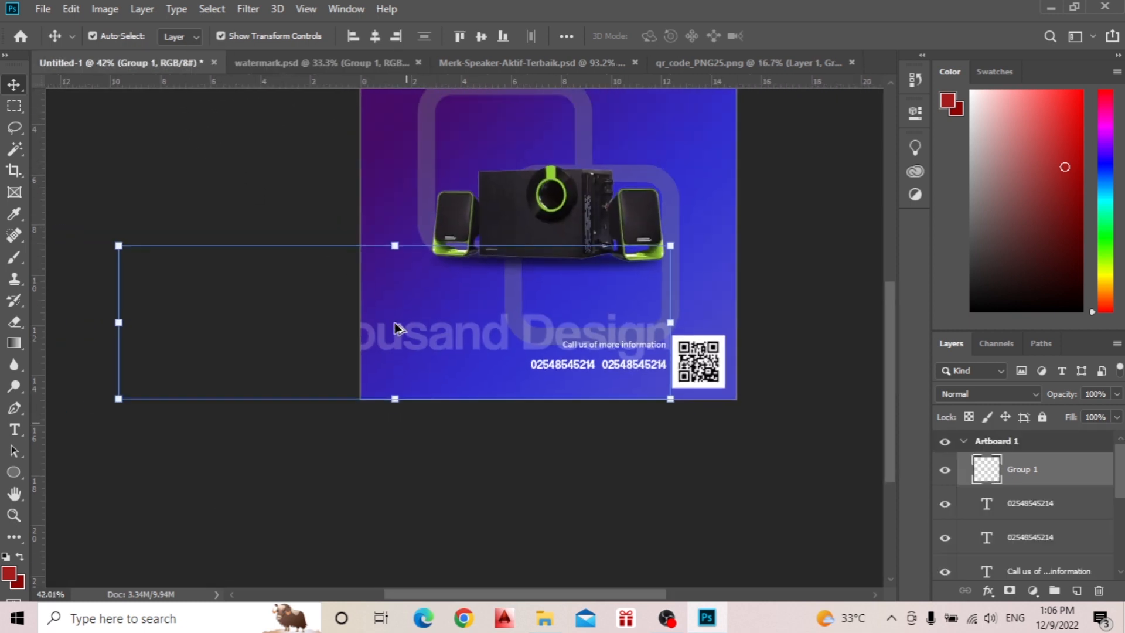
Scale the logo to about 18%, place it in the artboard's lower-left corner, and commit the transform.
drag(186, 324, 390, 323)
scroll(586, 319, down, 1)
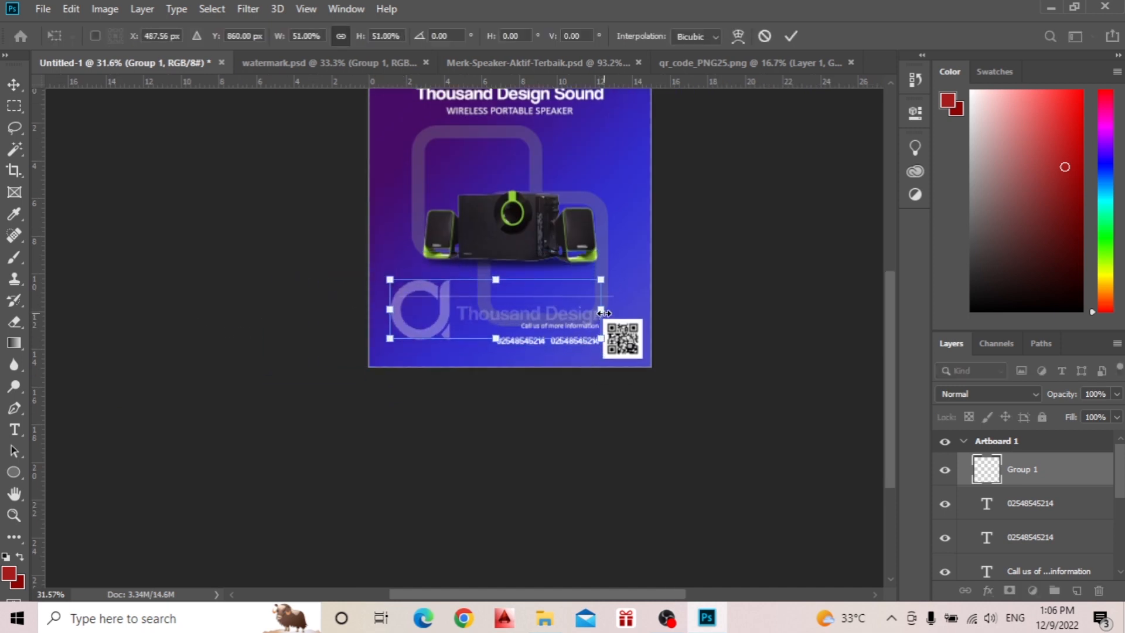
drag(604, 313, 450, 313)
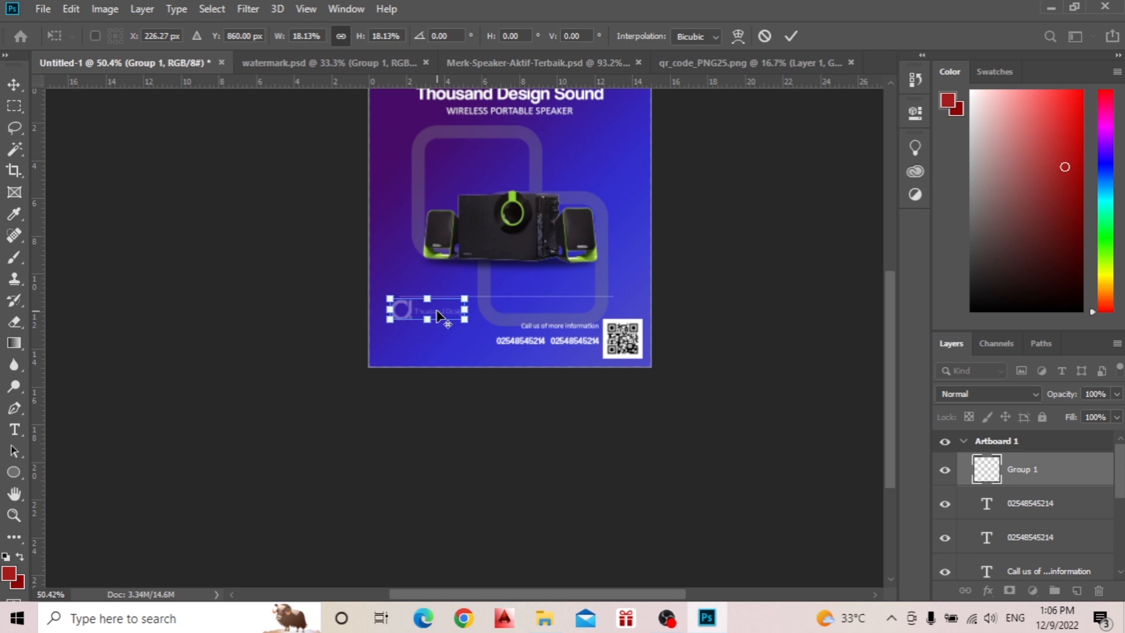
scroll(440, 316, up, 2)
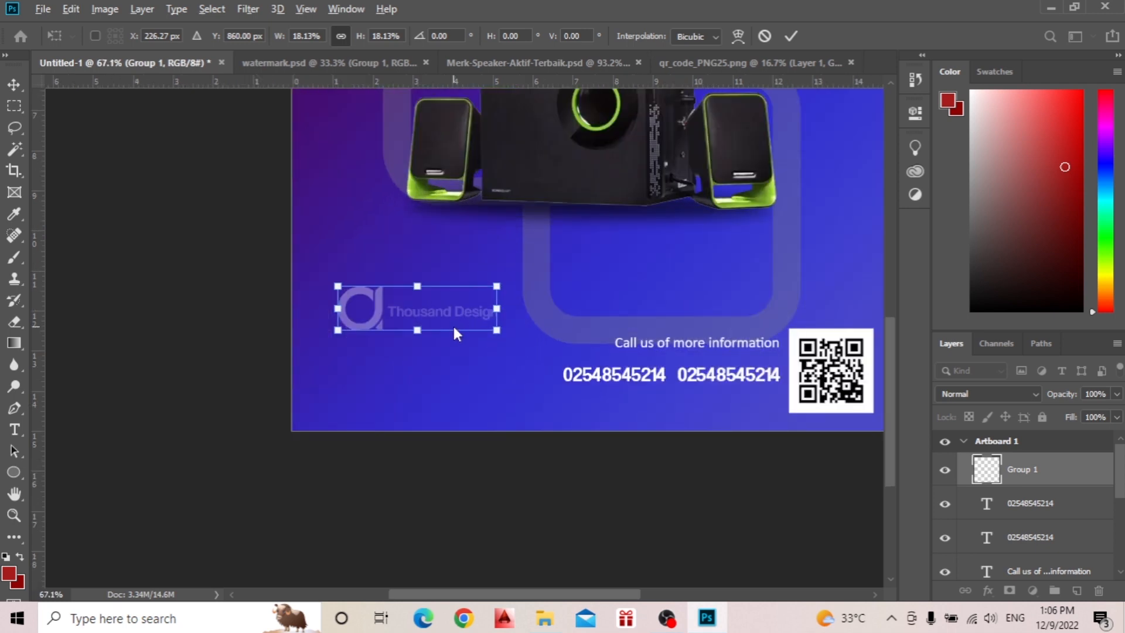
drag(379, 318, 360, 396)
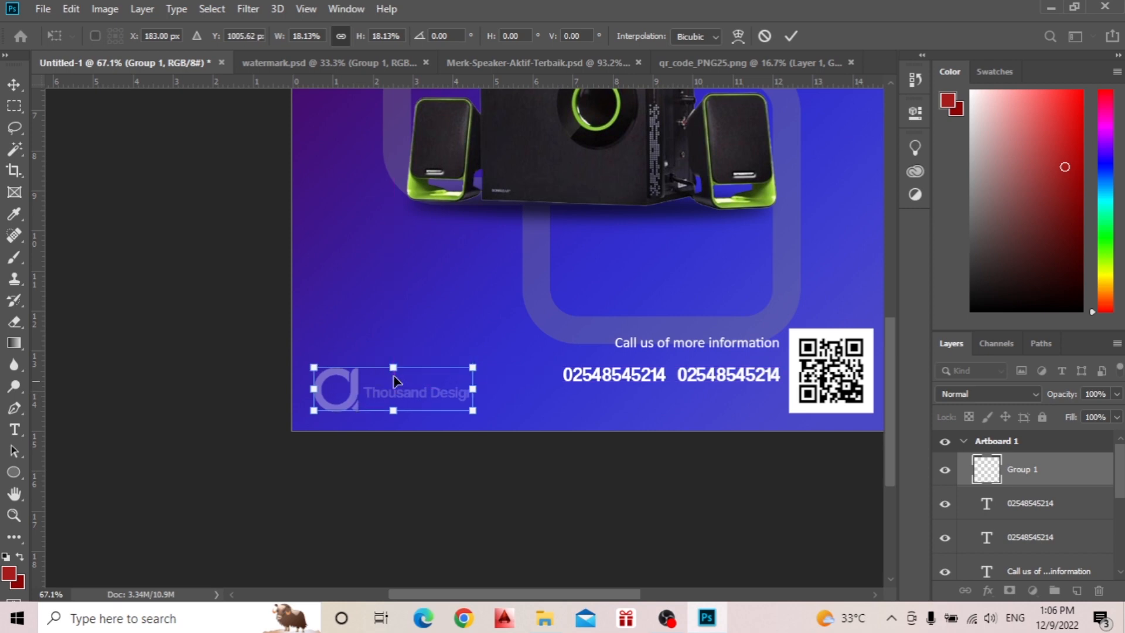
click(791, 36)
scroll(670, 221, down, 2)
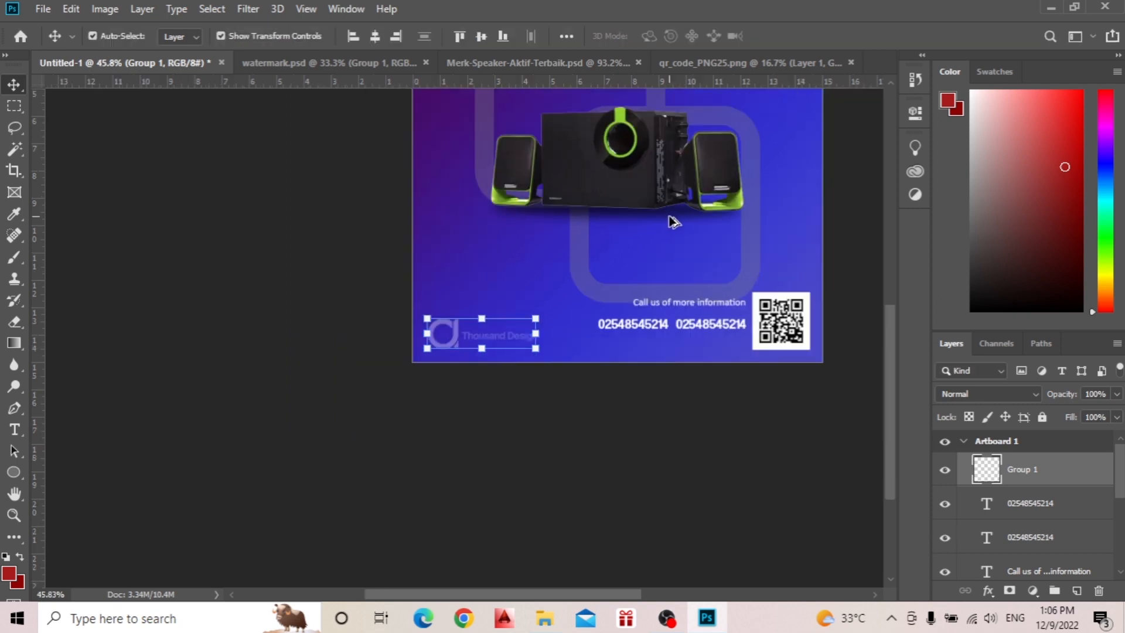
scroll(671, 221, up, 3)
click(659, 243)
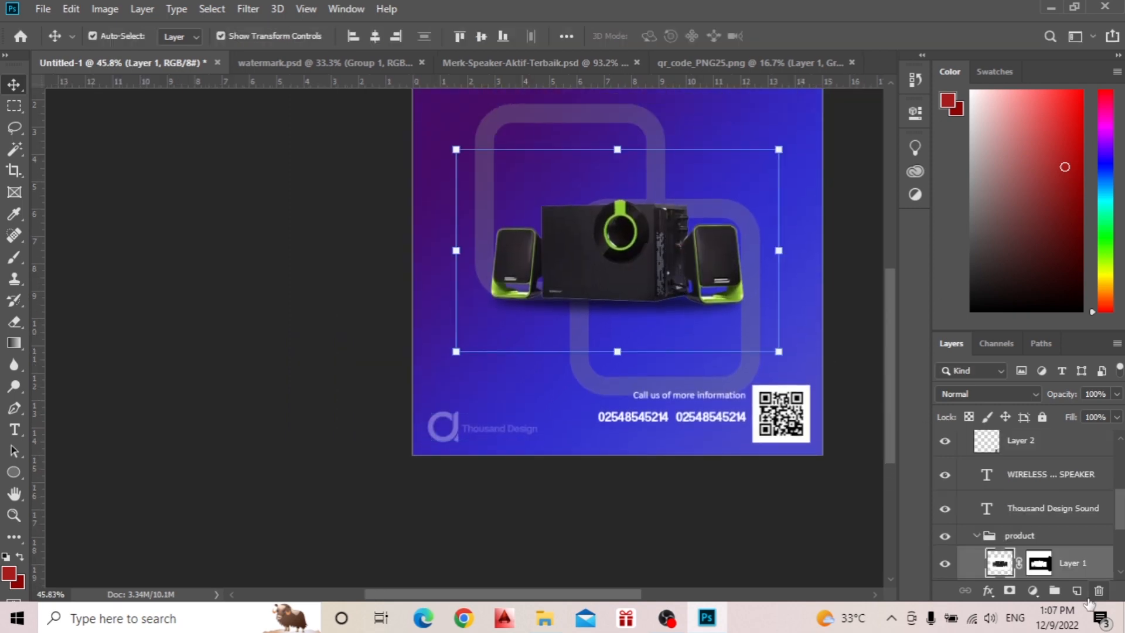
click(1040, 564)
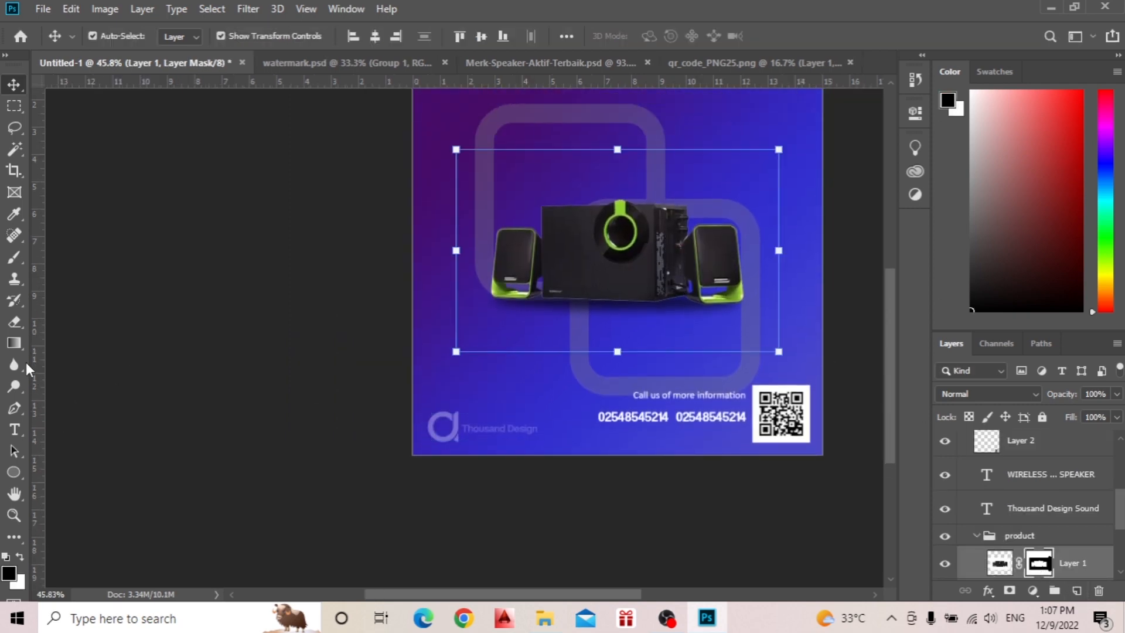
key(b)
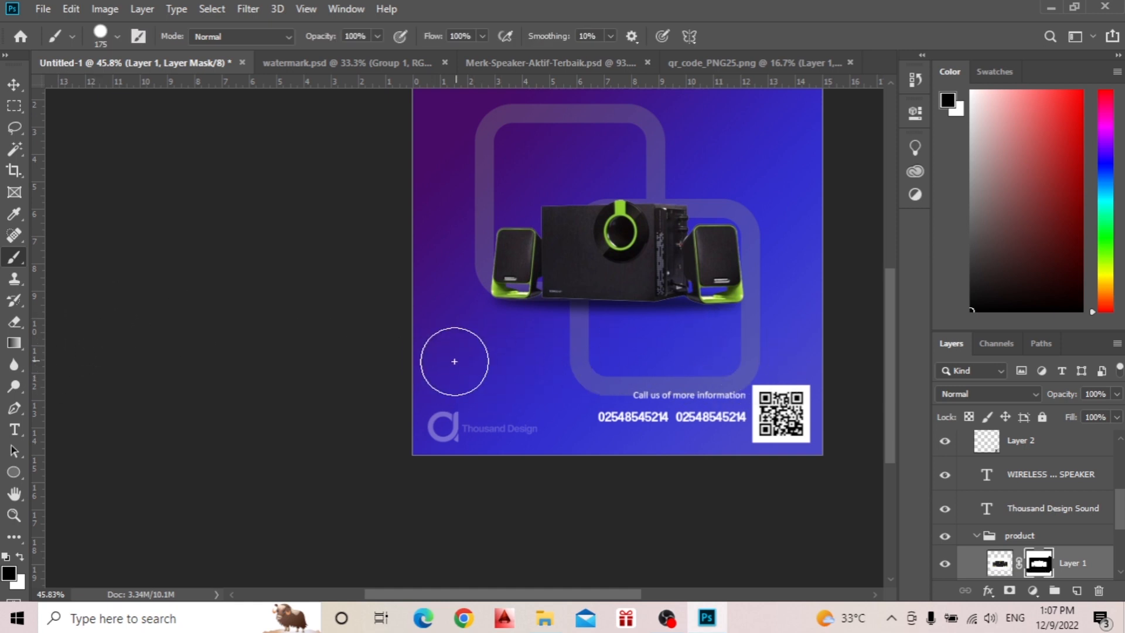
key(v)
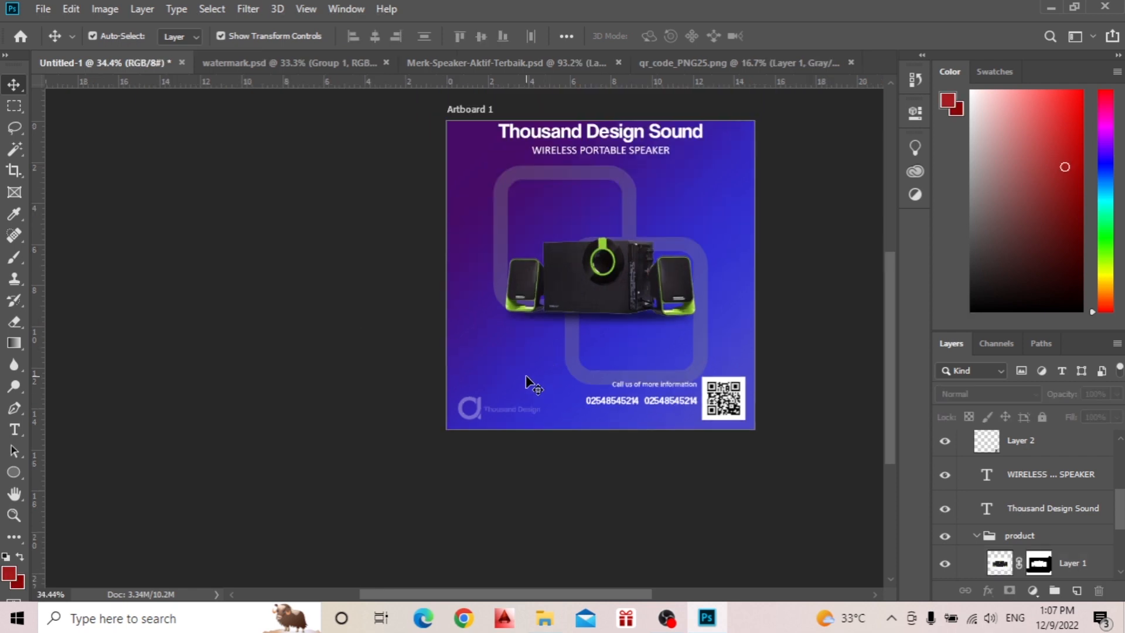
Select the product group, enlarge the speaker image slightly from both upper corners, and commit the transform.
scroll(540, 384, up, 2)
click(642, 318)
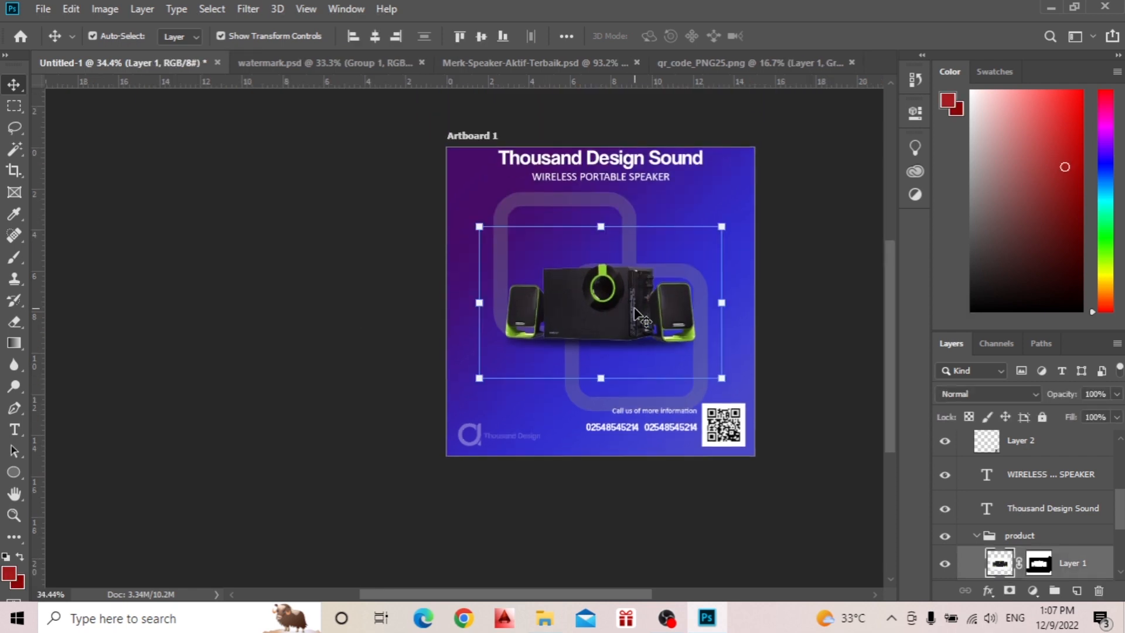
click(1042, 538)
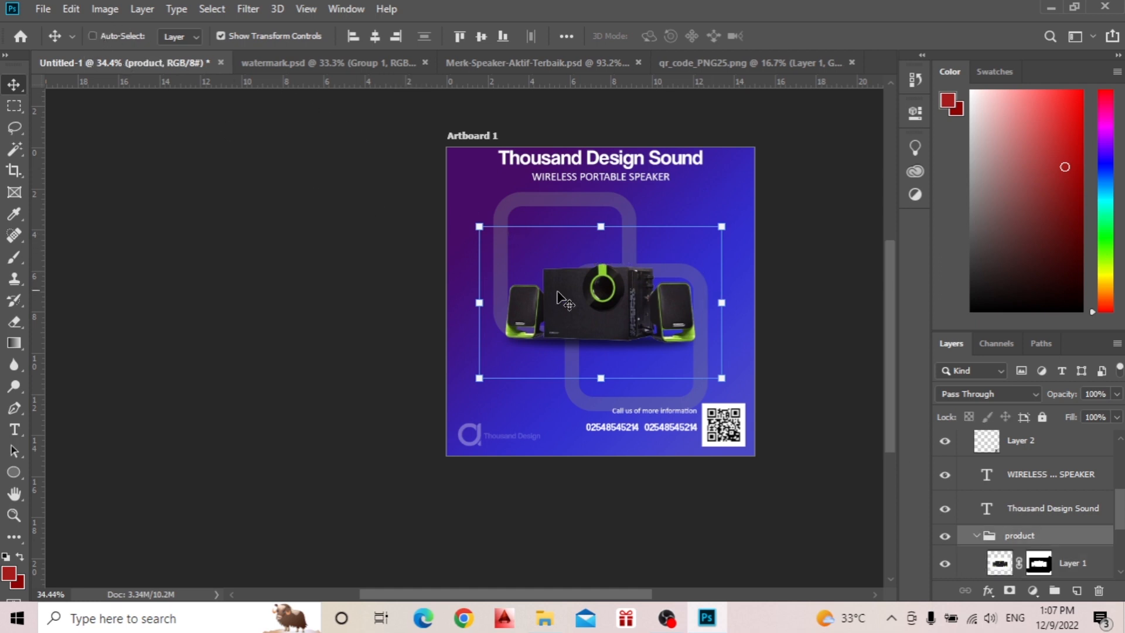
click(477, 227)
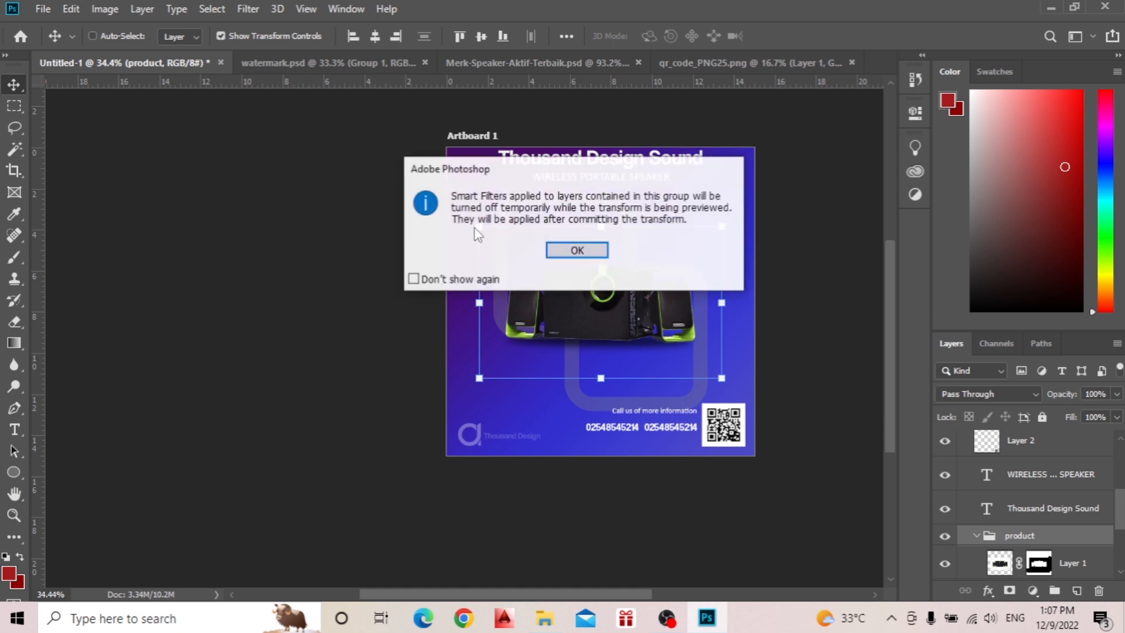
click(548, 246)
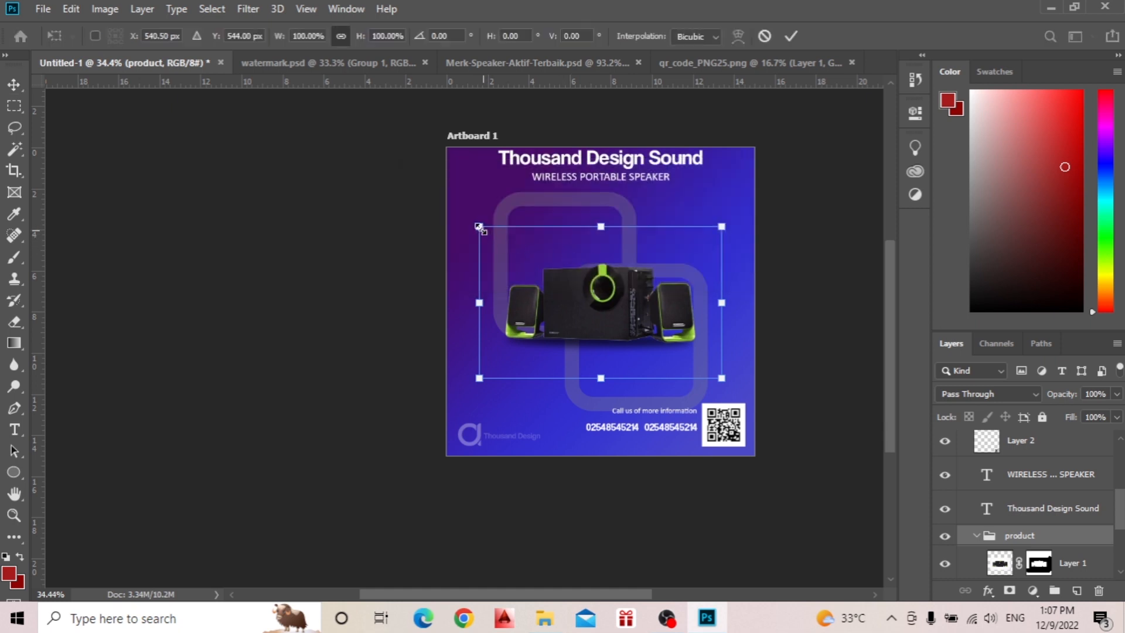
drag(479, 227, 466, 218)
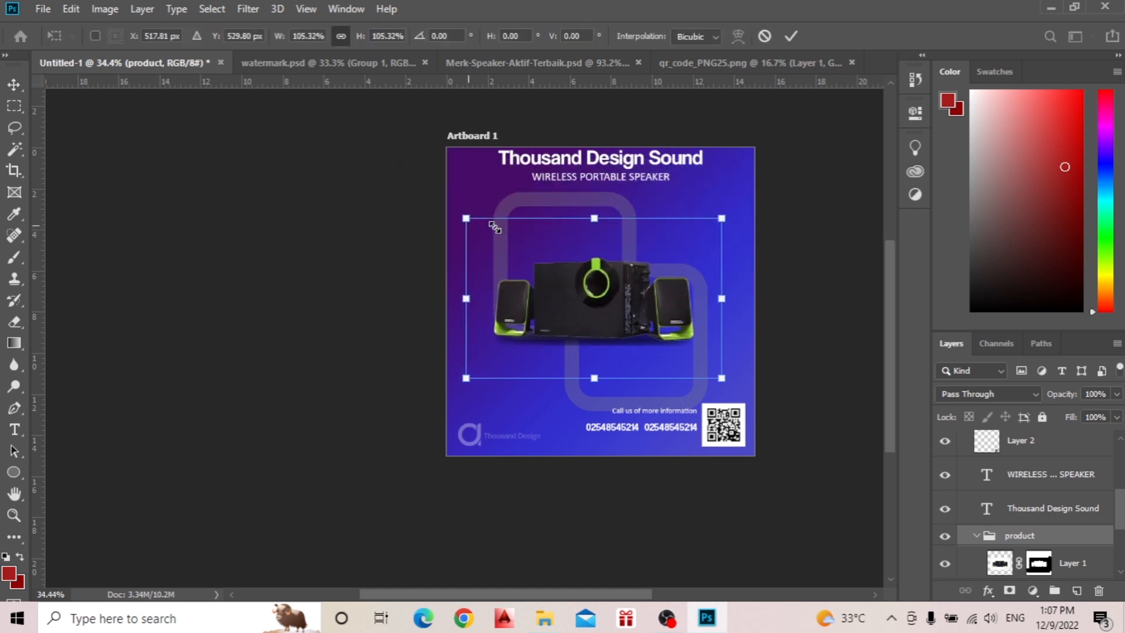
drag(719, 220, 735, 212)
click(792, 35)
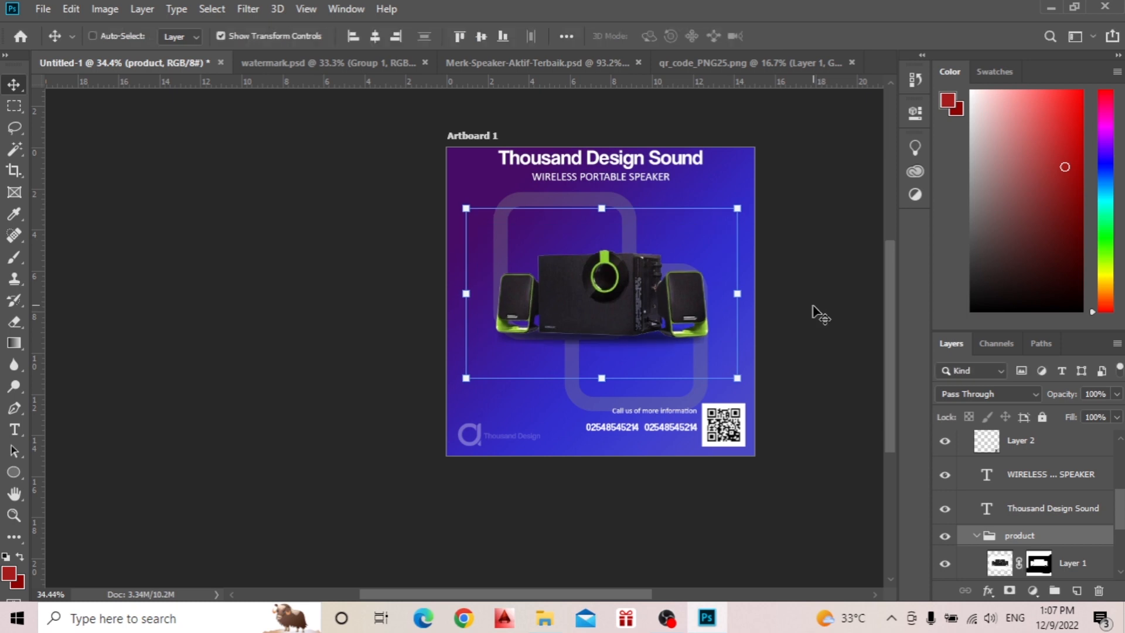
Turn Auto-Select back on and deselect the product group.
scroll(653, 354, down, 4)
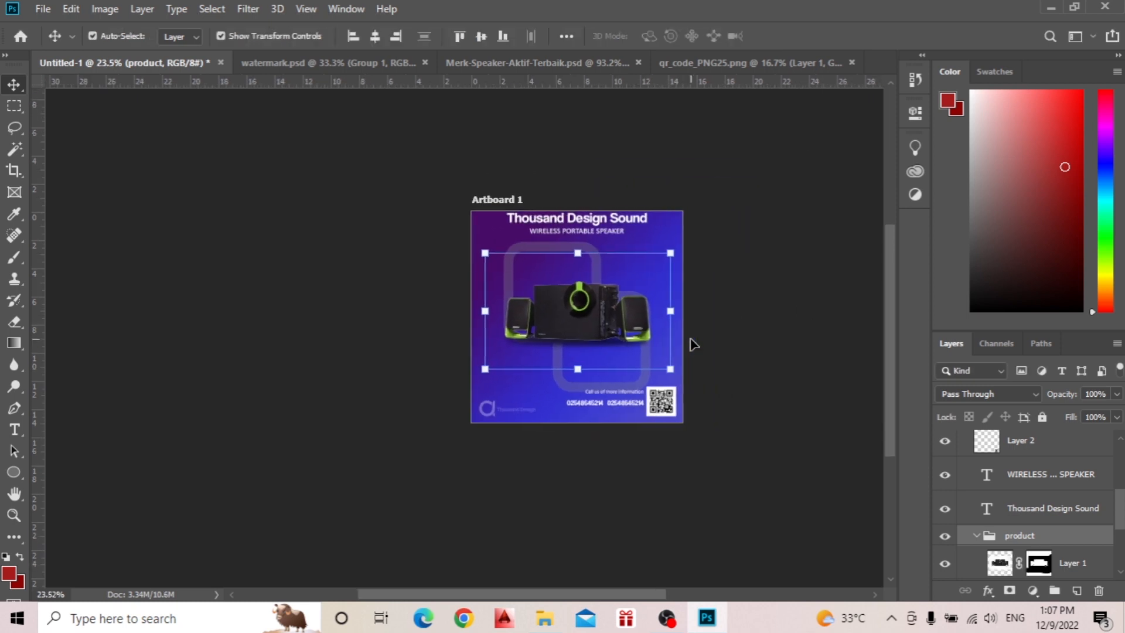
scroll(691, 345, right, 2)
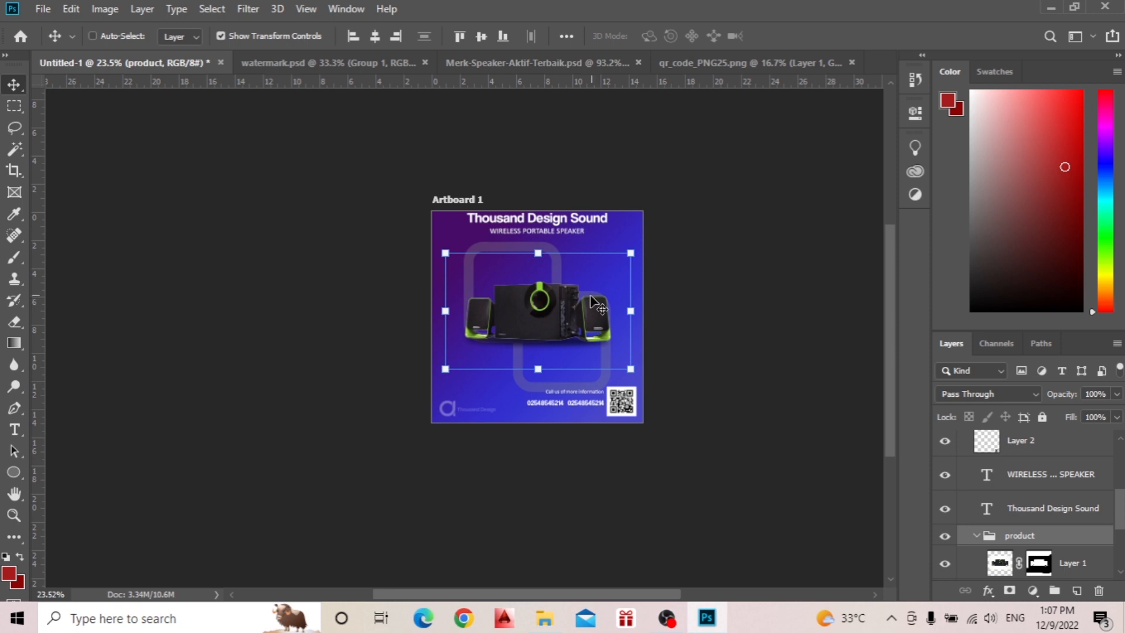
click(95, 38)
click(168, 162)
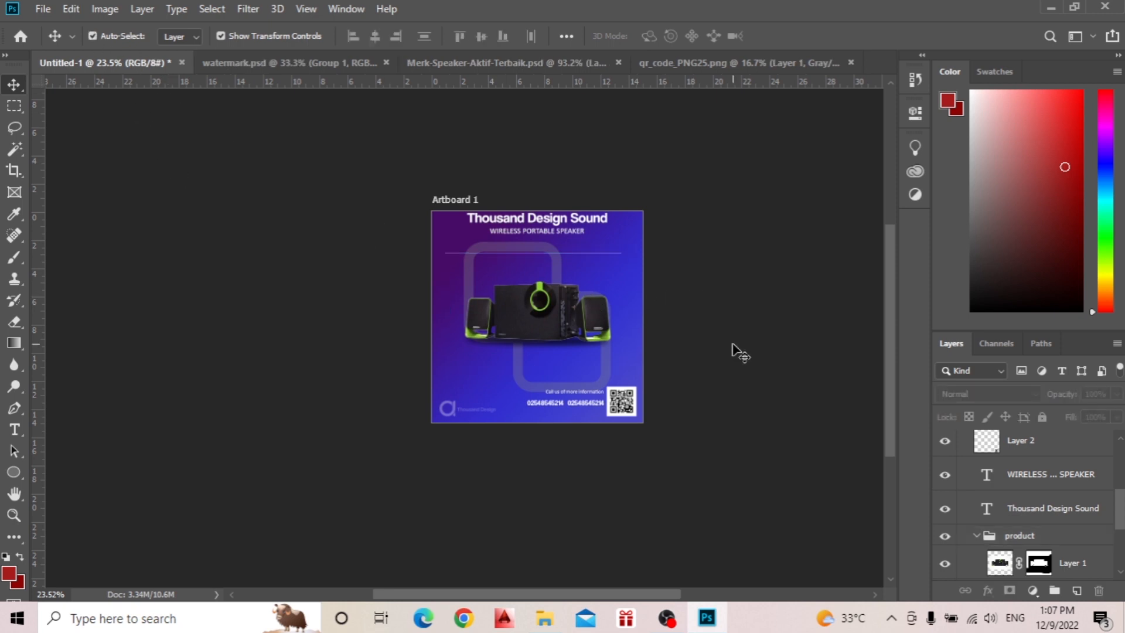
Paint black with the Brush on Layer 1's mask to hide the thin line above the speakers, then deselect the layer.
scroll(732, 344, down, 1)
click(595, 320)
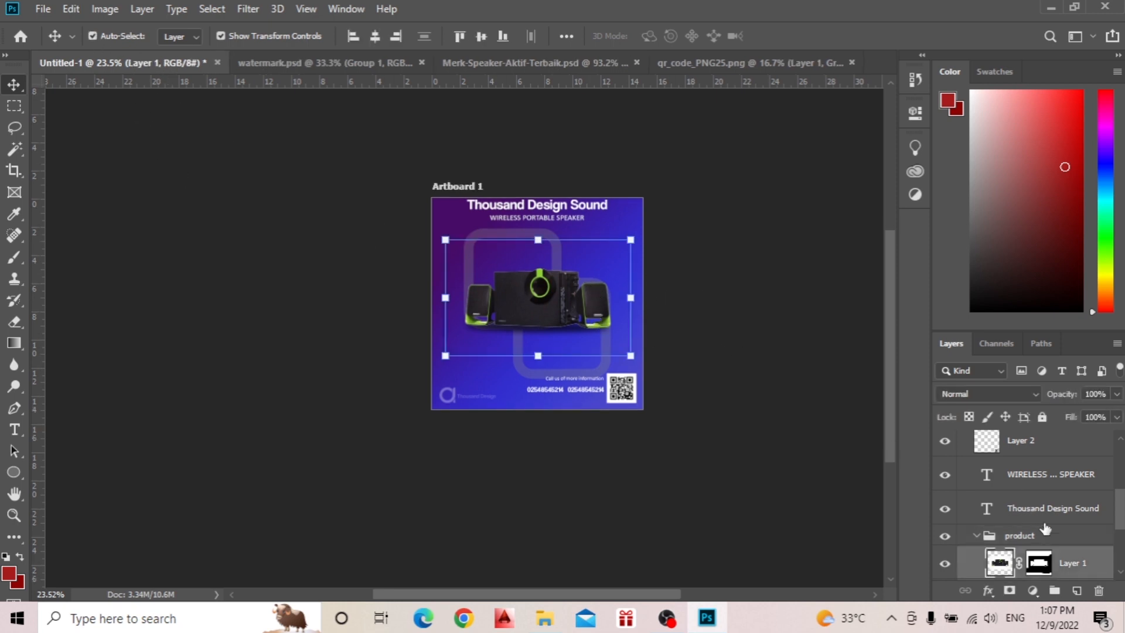
click(1044, 563)
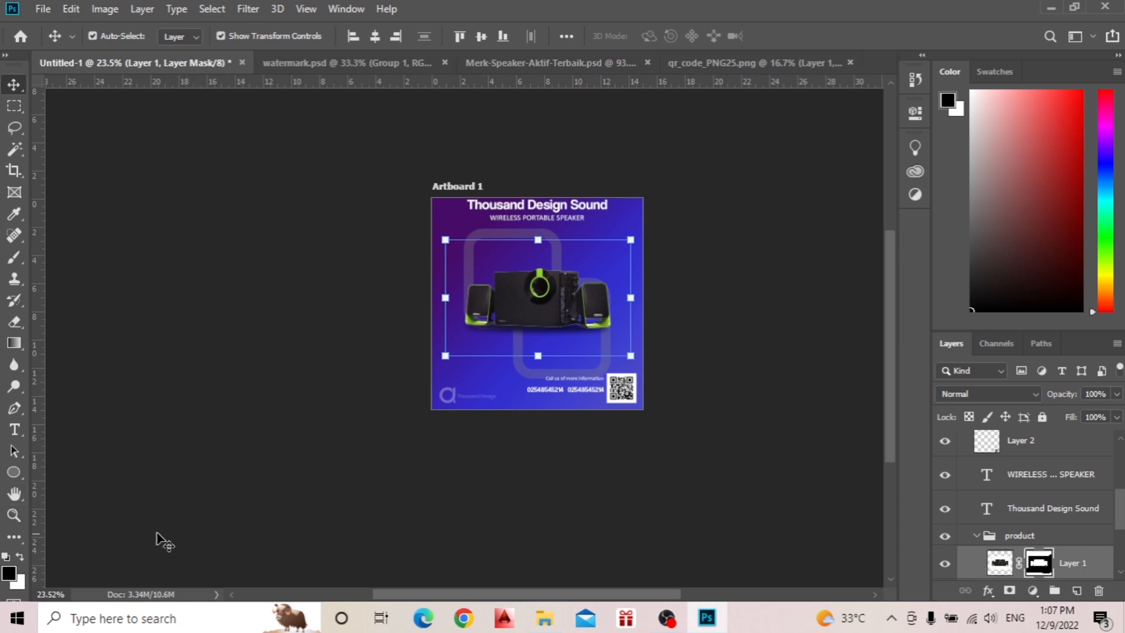
key(b)
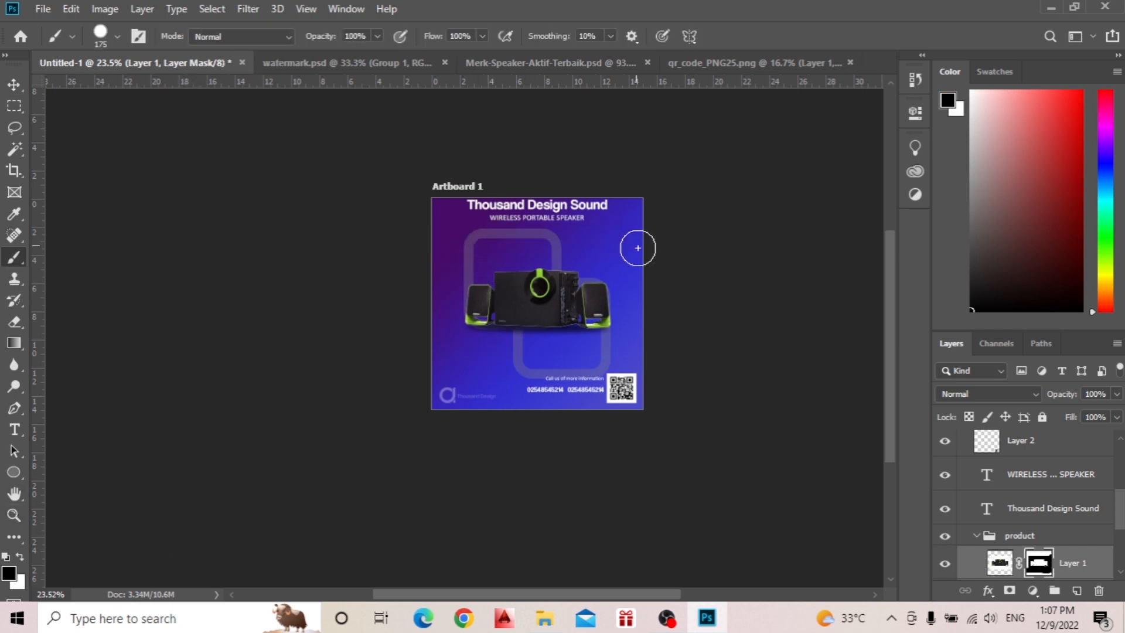
key(v)
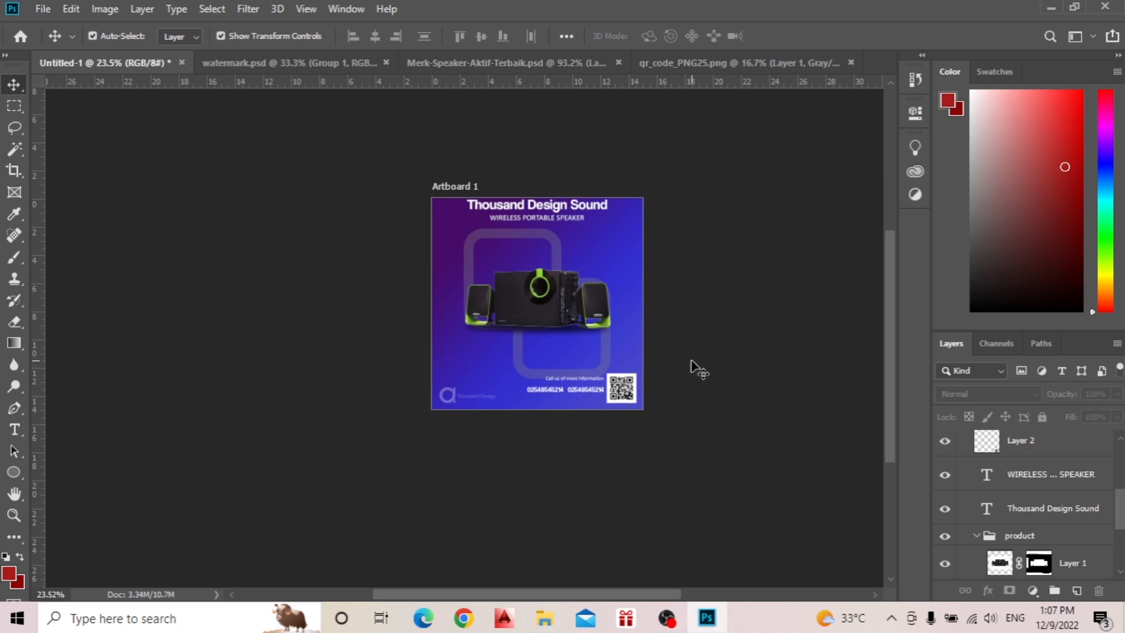
scroll(692, 361, down, 3)
scroll(691, 359, up, 3)
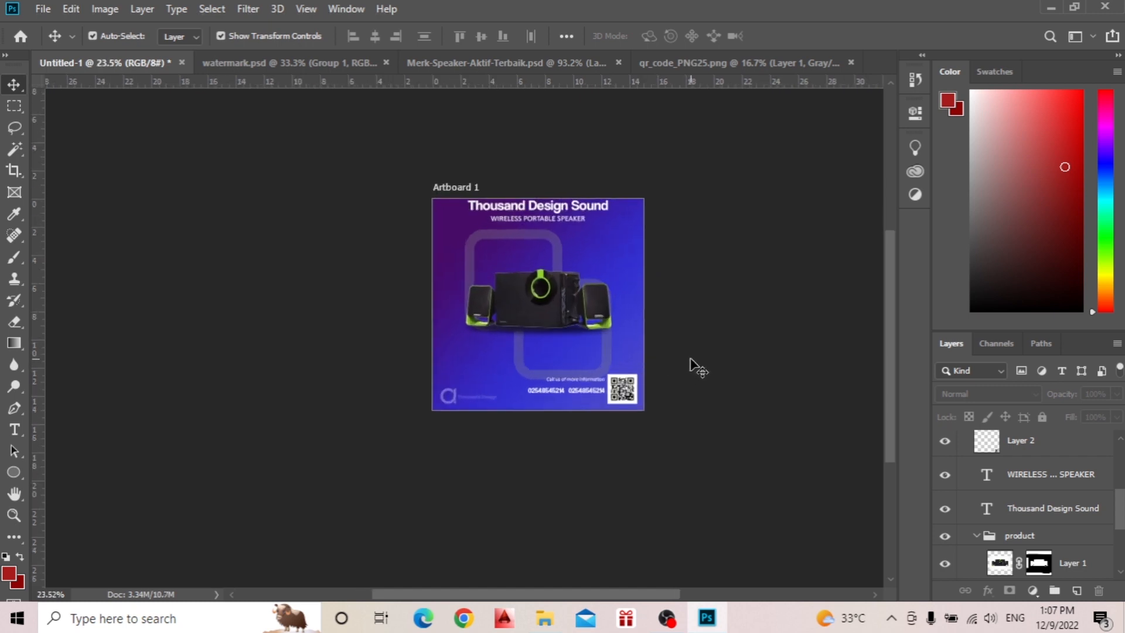